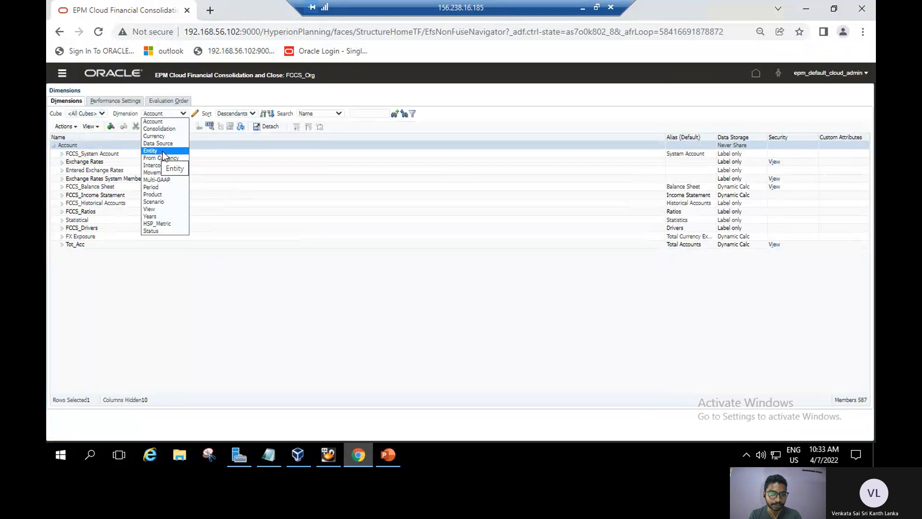
Switch to the Entity dimension and open its custom attributes for management
{"action": "left_click", "coordinate": [163, 153]}
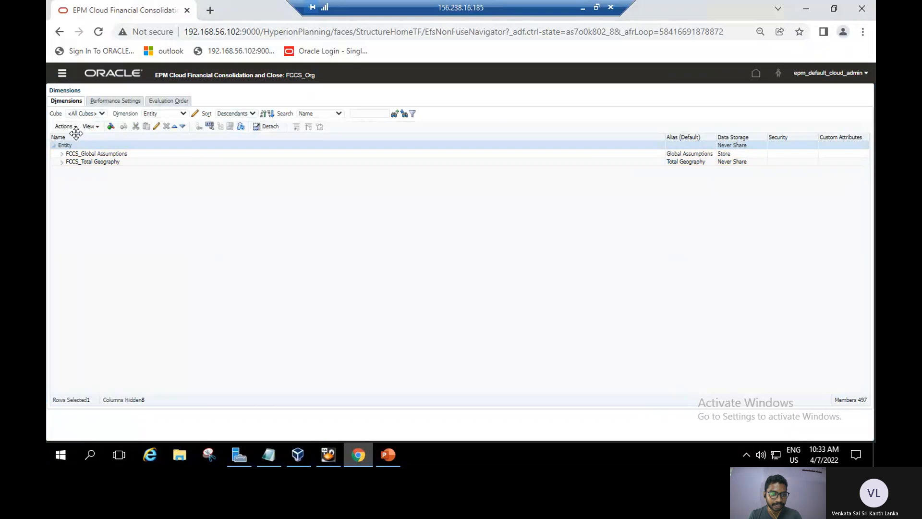
{"action": "left_click", "coordinate": [71, 128]}
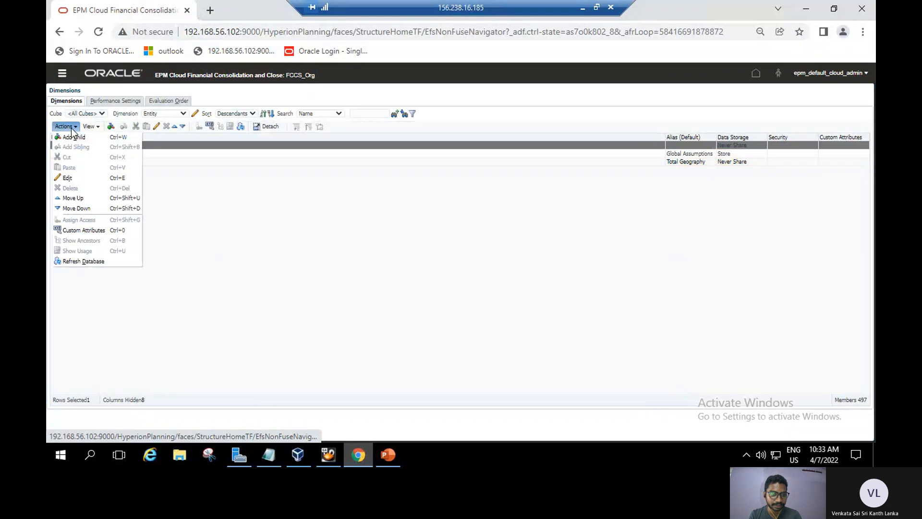
{"action": "left_click", "coordinate": [74, 232]}
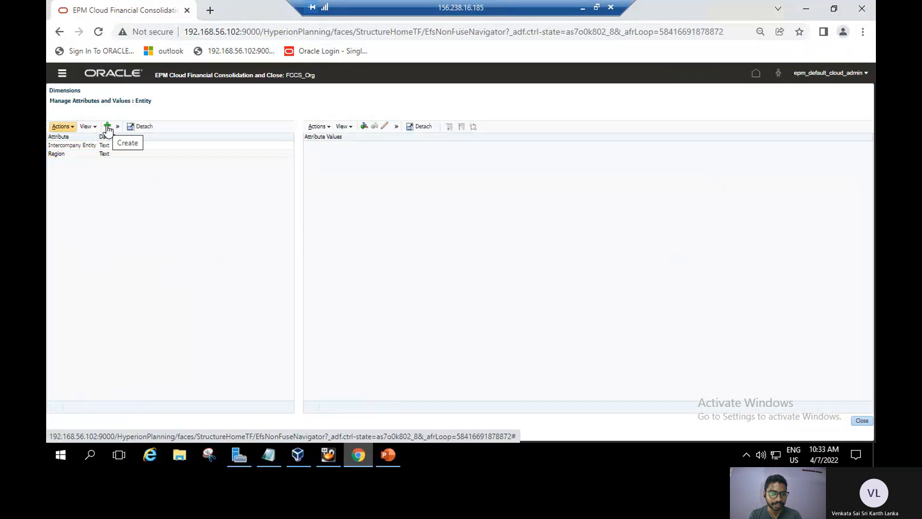
{"action": "left_click", "coordinate": [82, 155]}
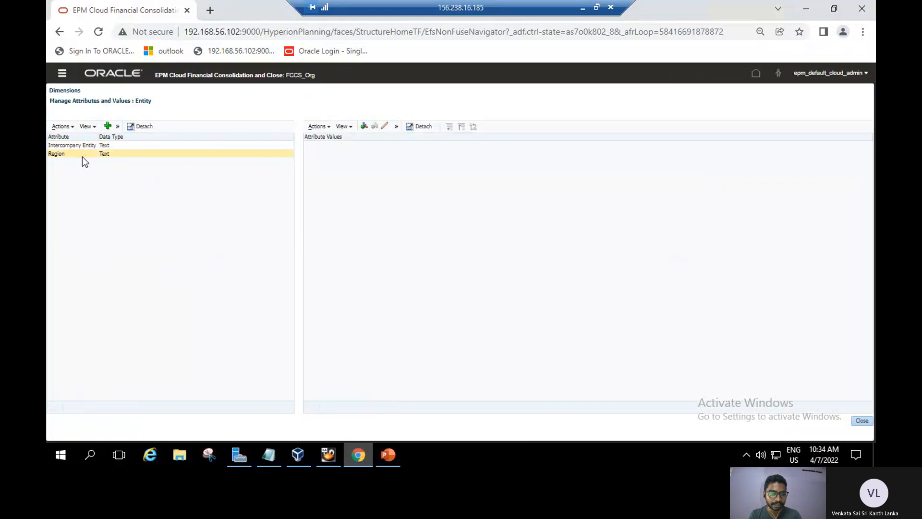
{"action": "left_click", "coordinate": [107, 126]}
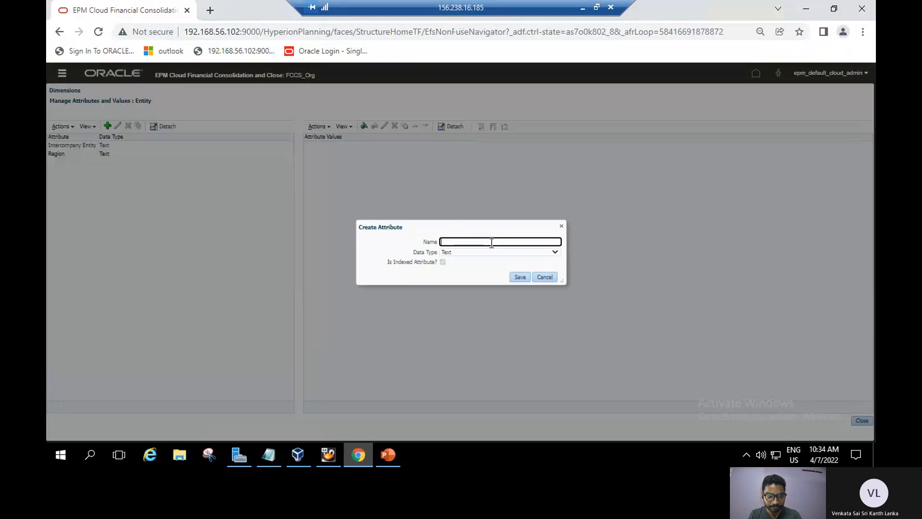
{"action": "type", "text": "Att"}
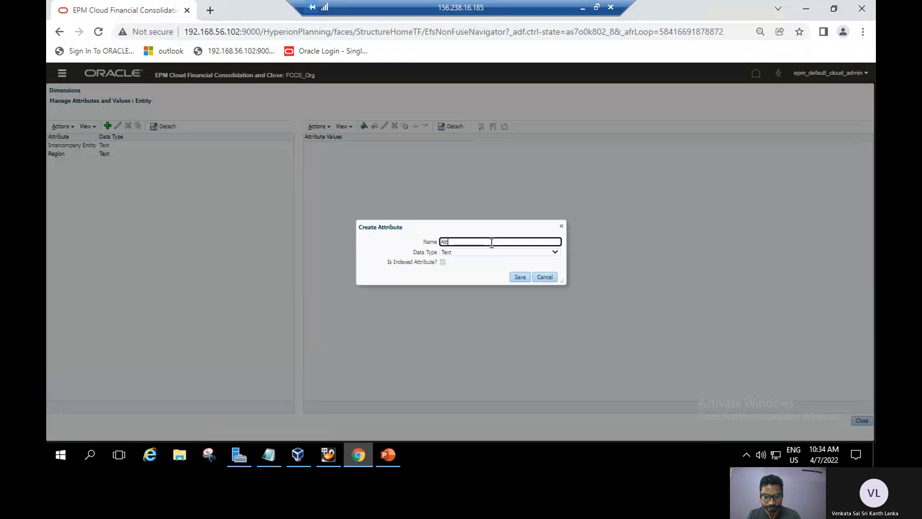
{"action": "left_click", "coordinate": [531, 253]}
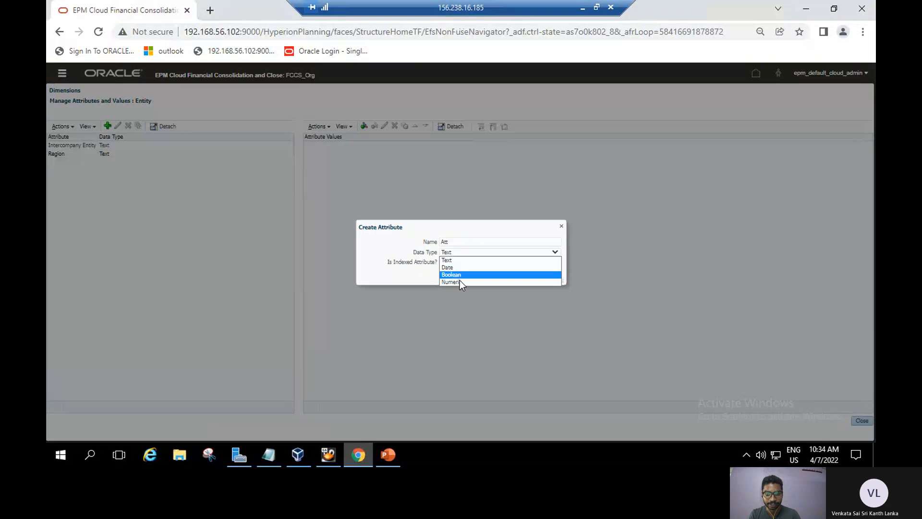
{"action": "left_click", "coordinate": [453, 262]}
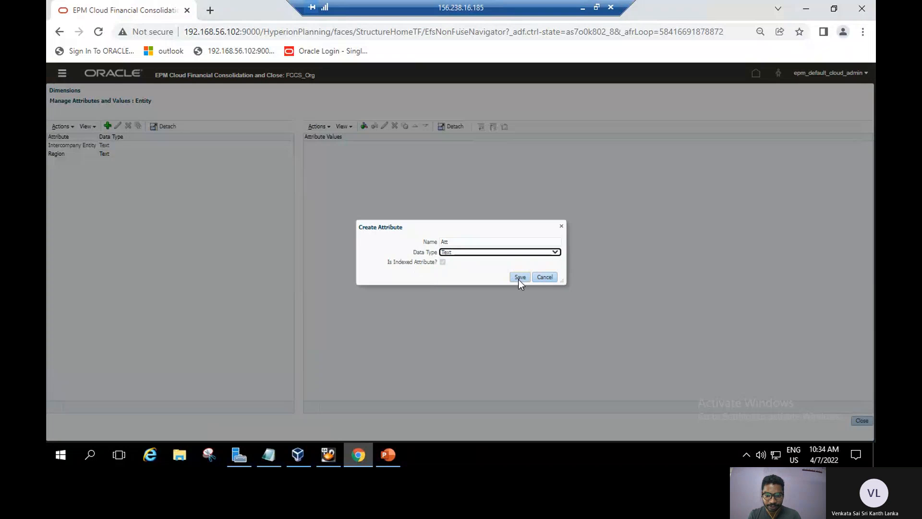
{"action": "left_click", "coordinate": [544, 277]}
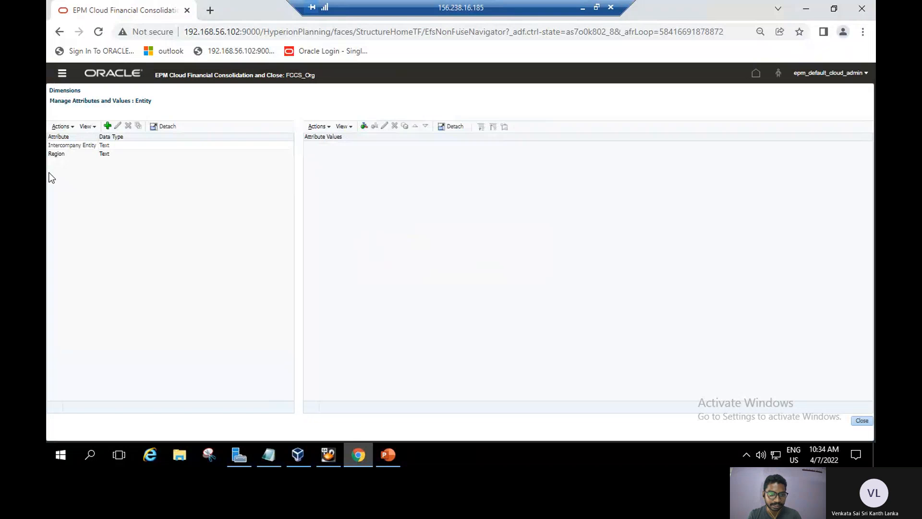
Add a child attribute value named Canada under the Region attribute and expand Region's value list
{"action": "left_click", "coordinate": [57, 154]}
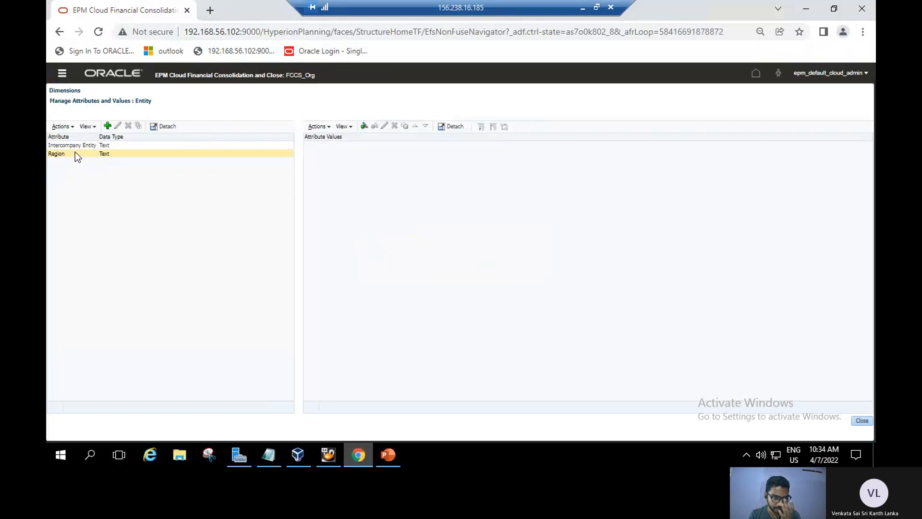
{"action": "left_click", "coordinate": [75, 153]}
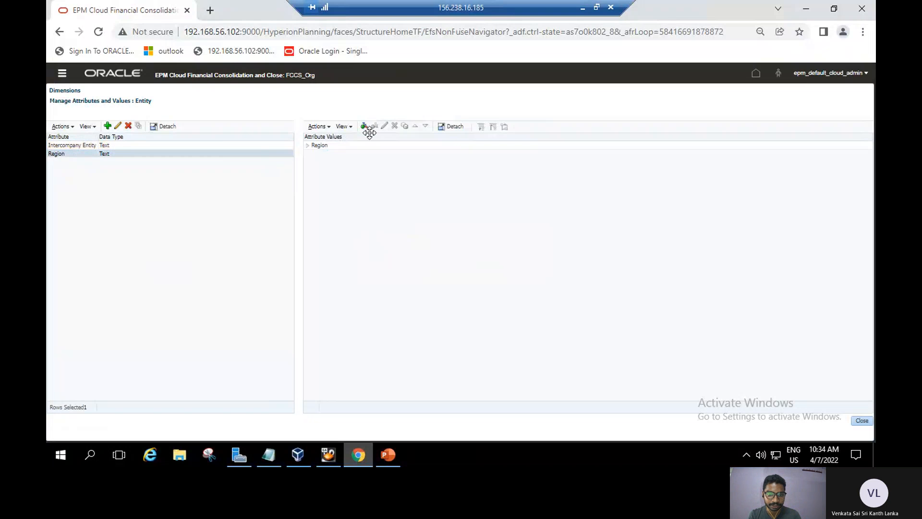
{"action": "left_click", "coordinate": [346, 146]}
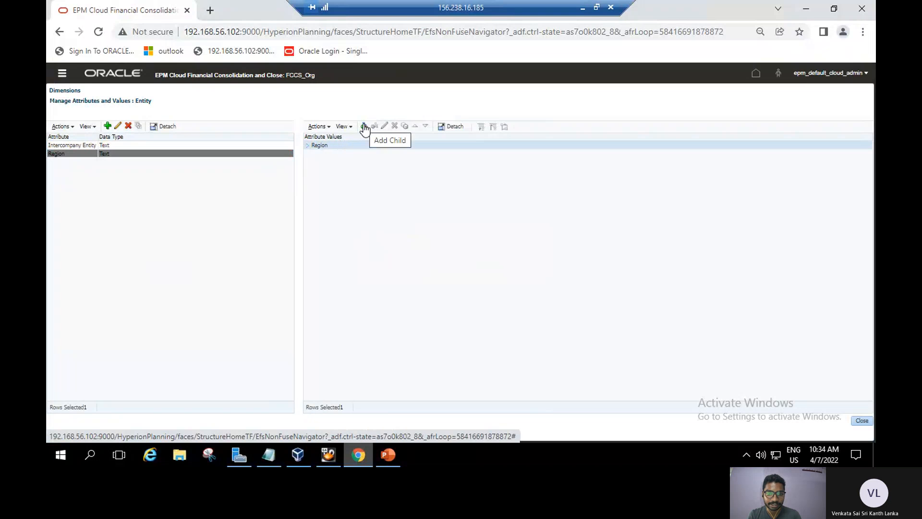
{"action": "left_click", "coordinate": [364, 126]}
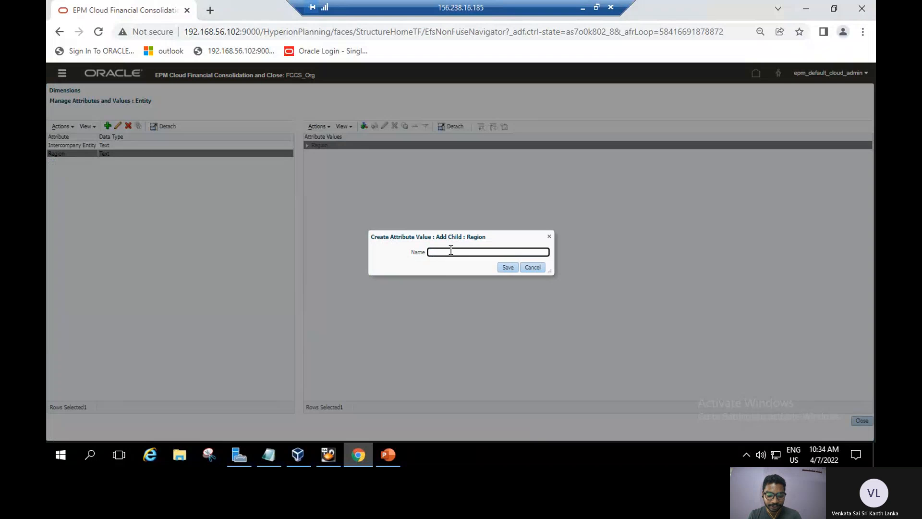
{"action": "type", "text": "Canada"}
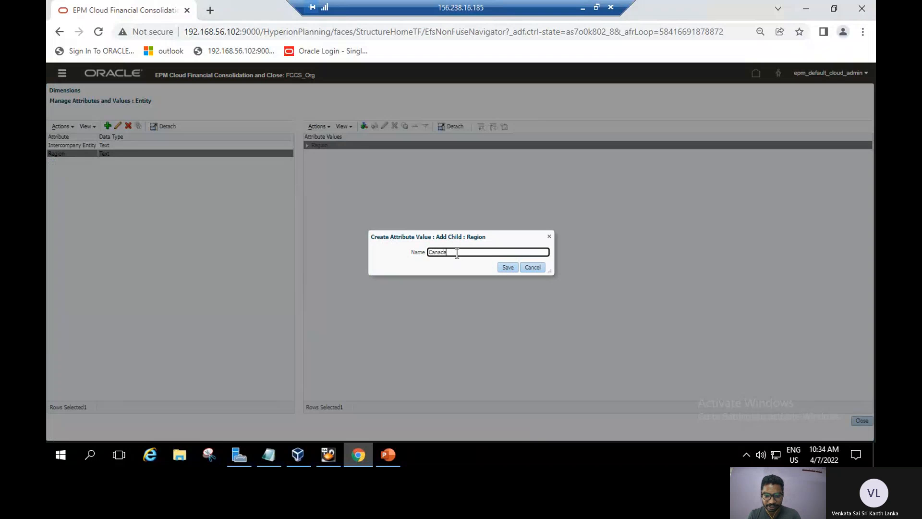
{"action": "left_click", "coordinate": [507, 270]}
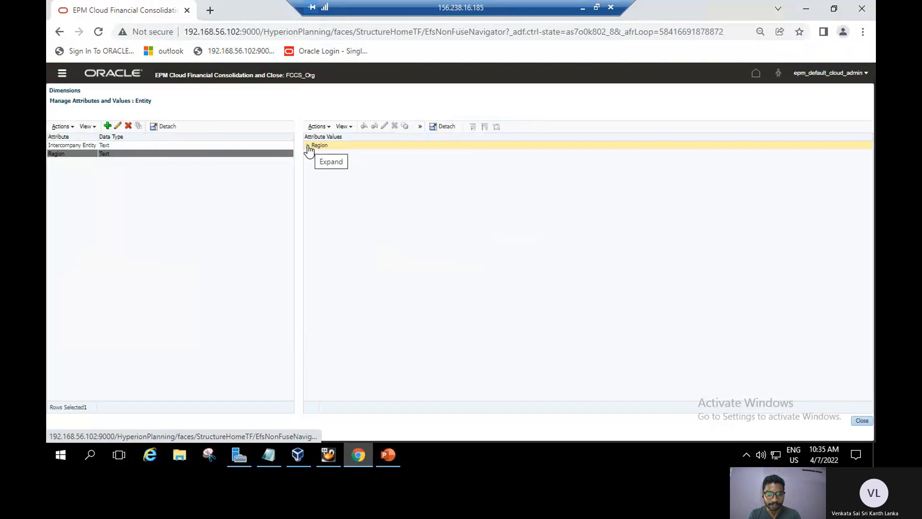
{"action": "left_click", "coordinate": [308, 150]}
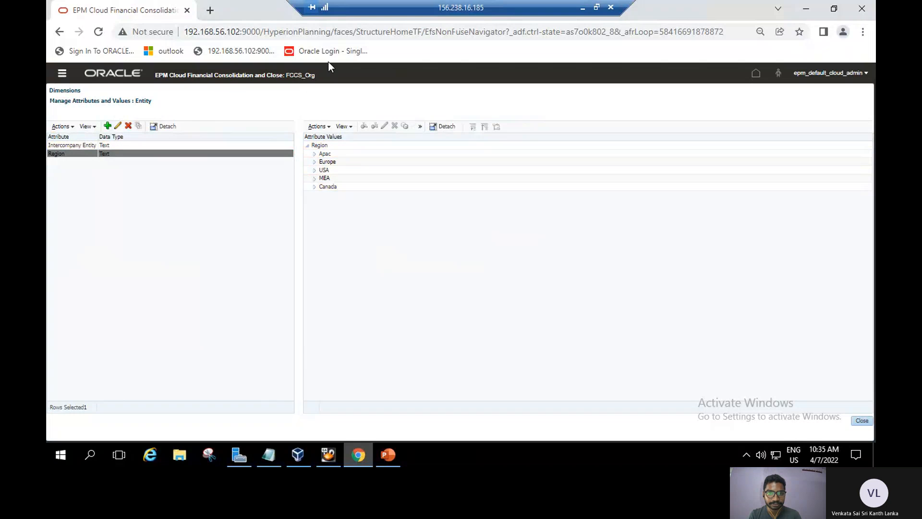
Switch to PowerPoint, read the question on assigning attribute dimensions to a standard dimension, and return to Chrome
{"action": "left_click", "coordinate": [388, 461]}
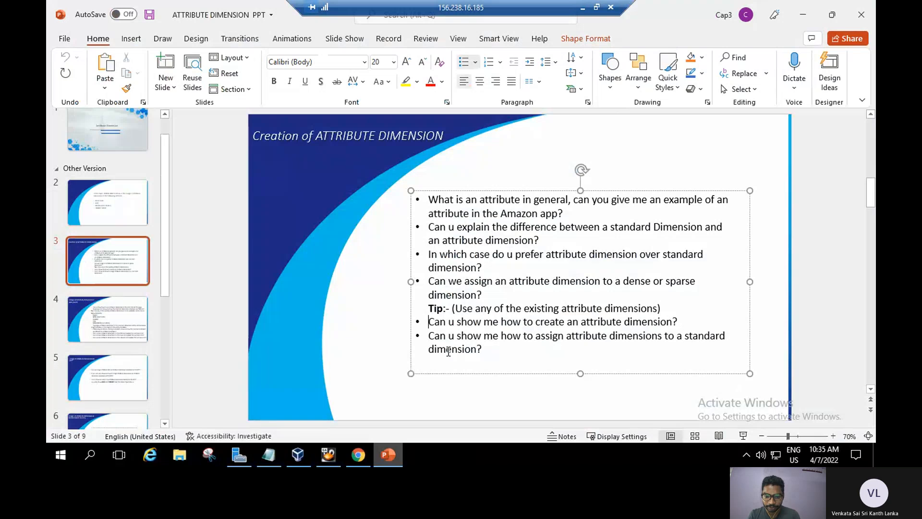
{"action": "left_click", "coordinate": [427, 338]}
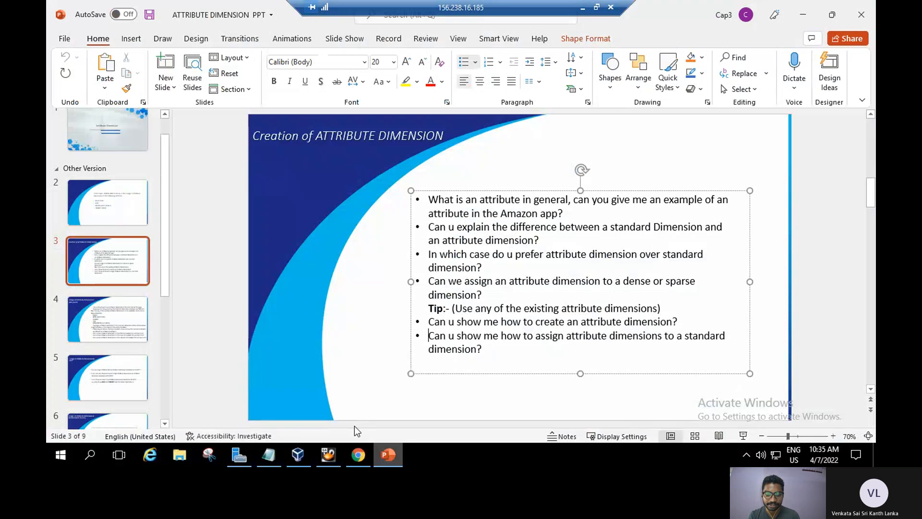
{"action": "left_click", "coordinate": [358, 456]}
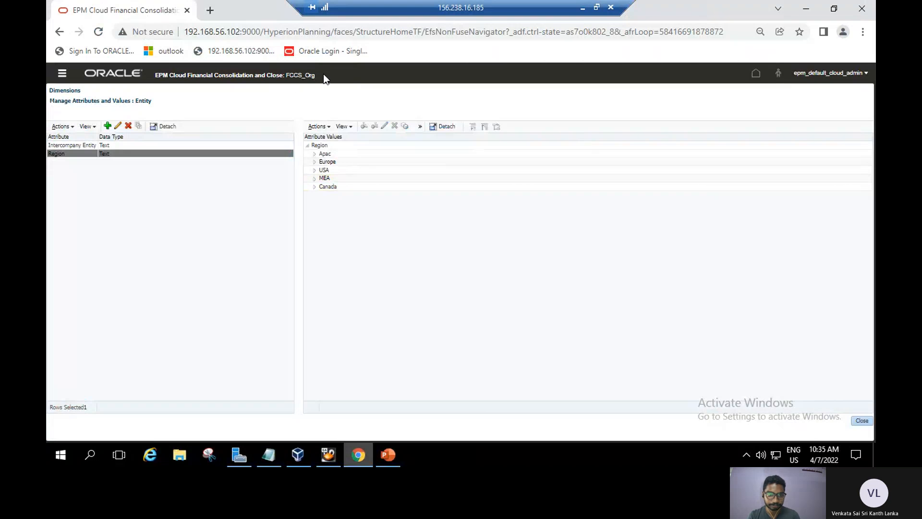
Close the Entity attribute management page to return to the dimension's member hierarchy
{"action": "left_click", "coordinate": [62, 76]}
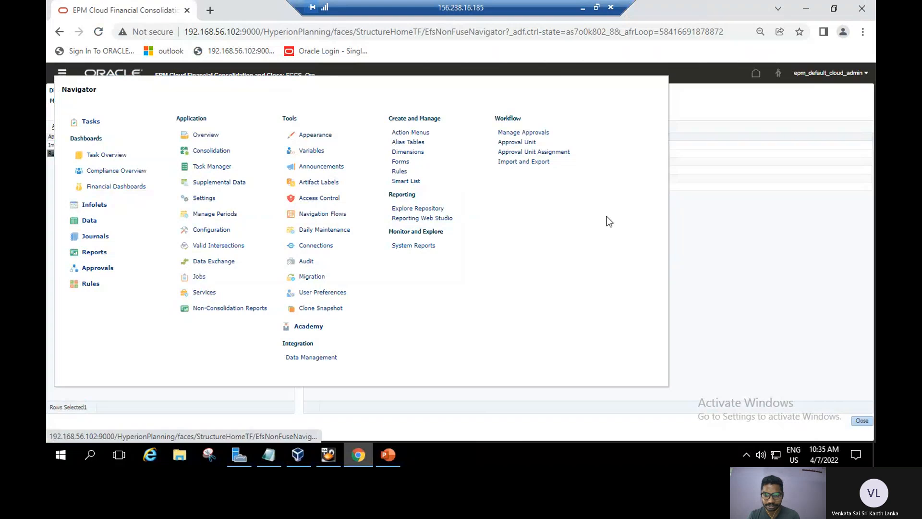
{"action": "left_click", "coordinate": [732, 283]}
{"action": "left_click", "coordinate": [867, 421]}
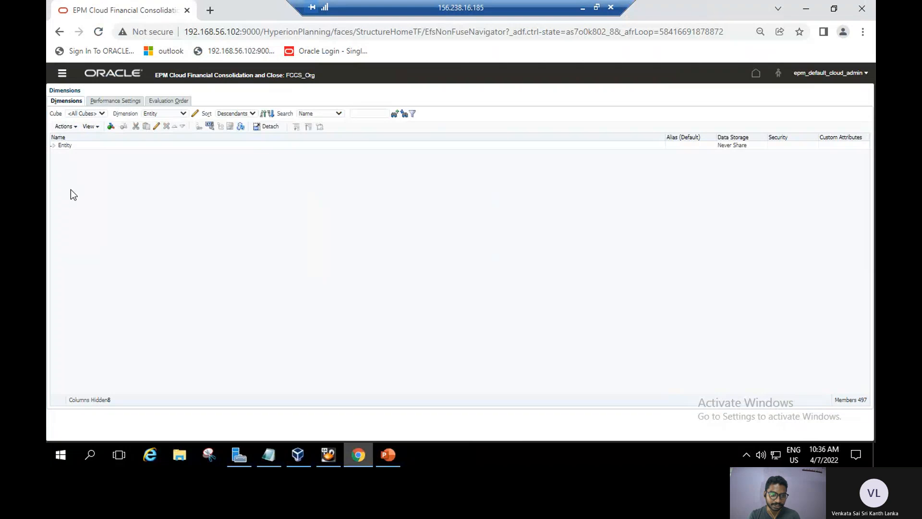
Expand the Entity hierarchy through FCCS_Total Geography to CE and open member LE_01 for editing
{"action": "left_click", "coordinate": [180, 114]}
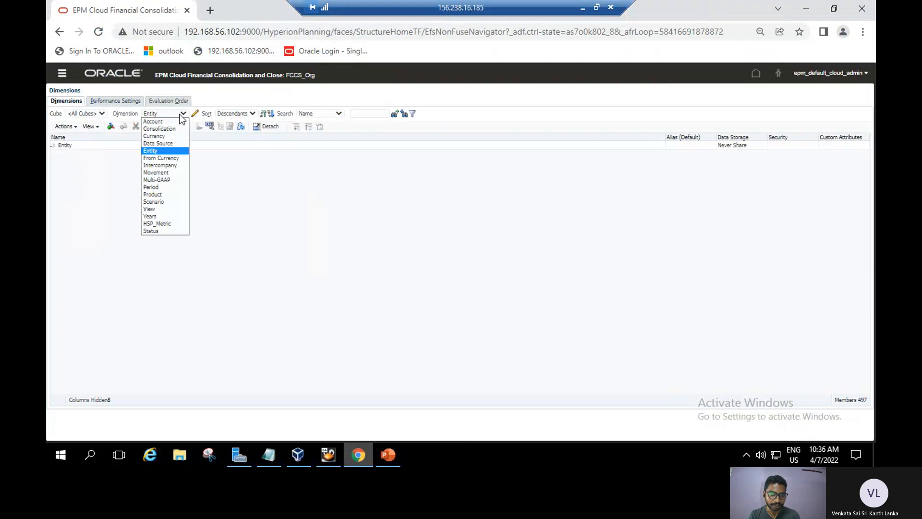
{"action": "left_click", "coordinate": [156, 149]}
{"action": "left_click", "coordinate": [53, 146]}
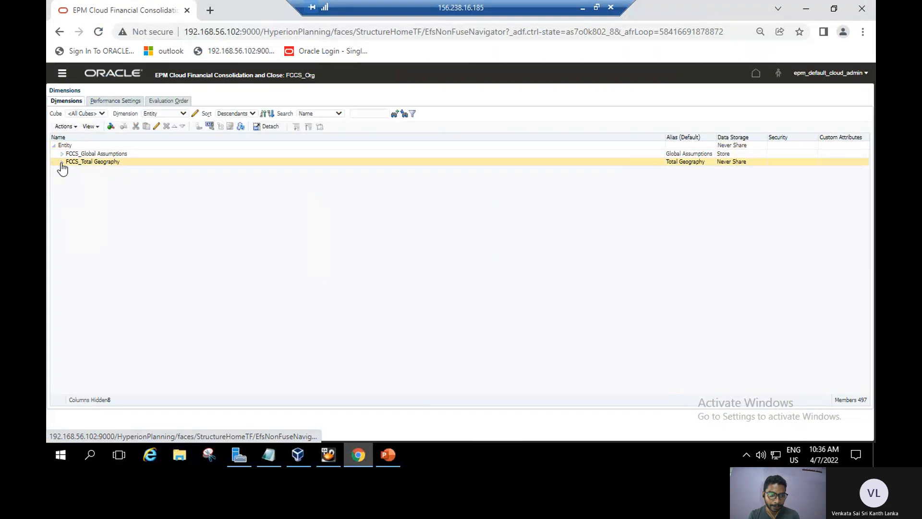
{"action": "left_click", "coordinate": [61, 162]}
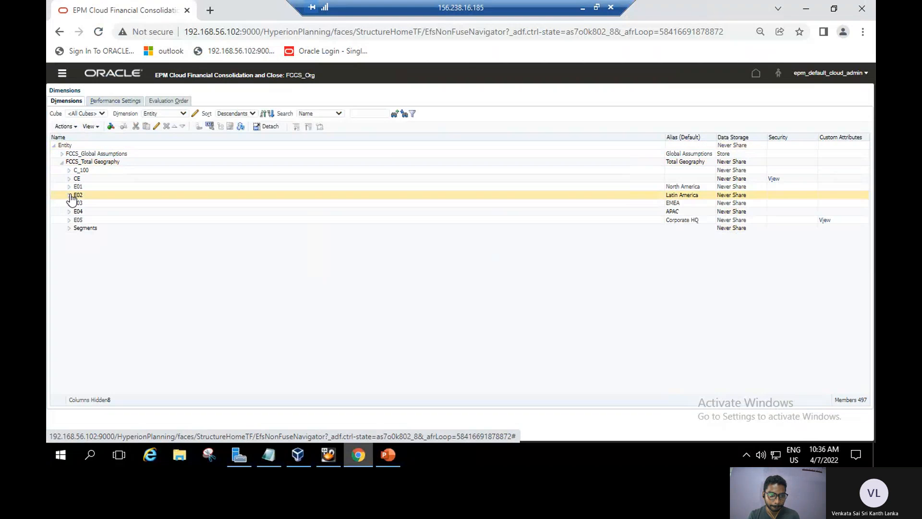
{"action": "left_click", "coordinate": [68, 229]}
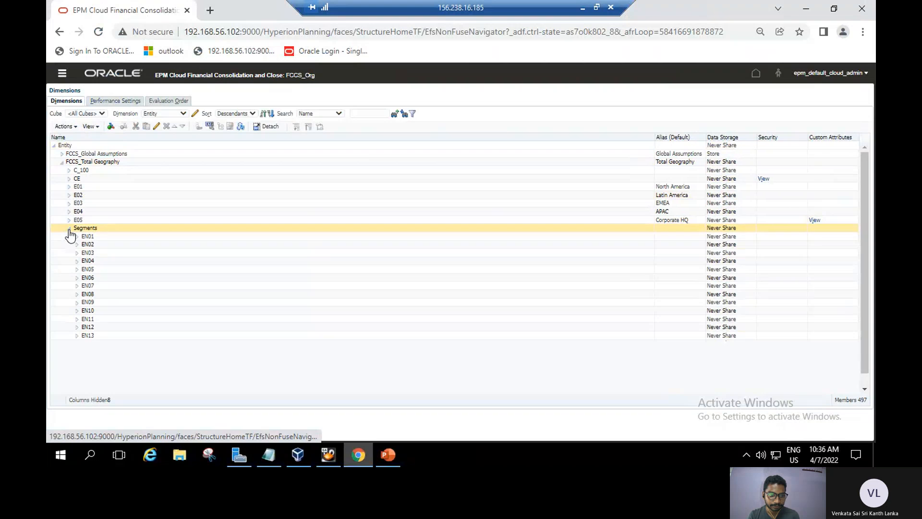
{"action": "left_click", "coordinate": [68, 179]}
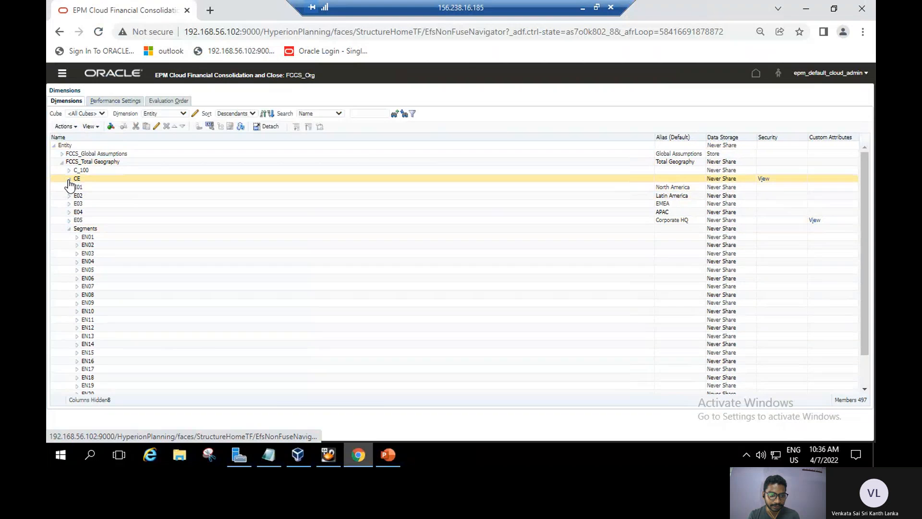
{"action": "left_click", "coordinate": [99, 193]}
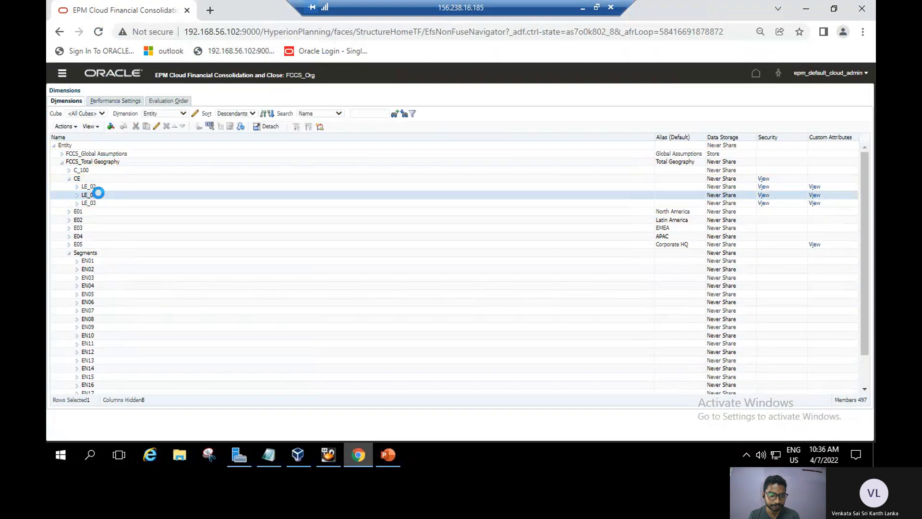
{"action": "left_click", "coordinate": [156, 126]}
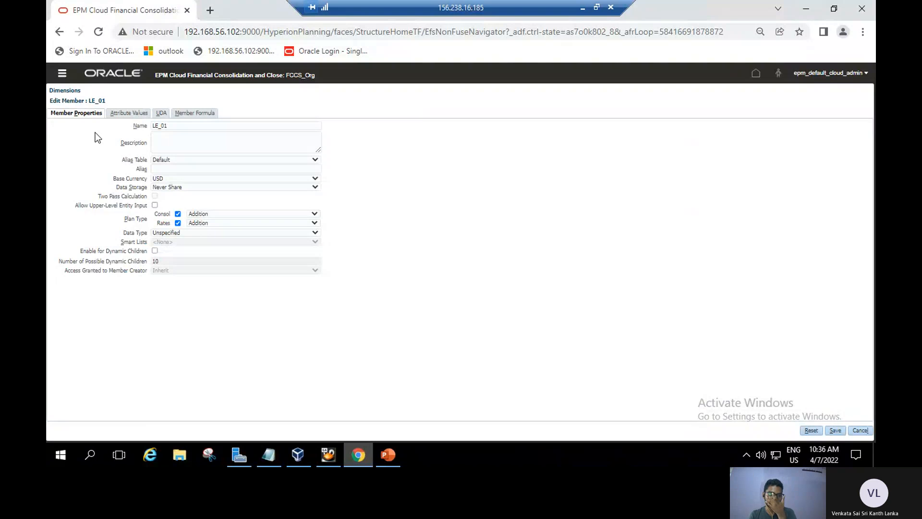
Assign the Region attribute value Europe to member LE_01 and save the member
{"action": "left_click", "coordinate": [124, 115]}
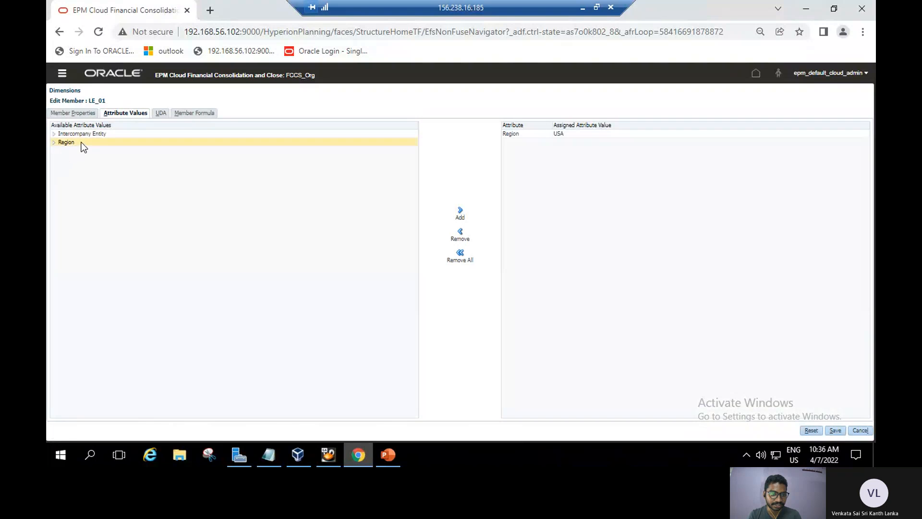
{"action": "left_click", "coordinate": [54, 142]}
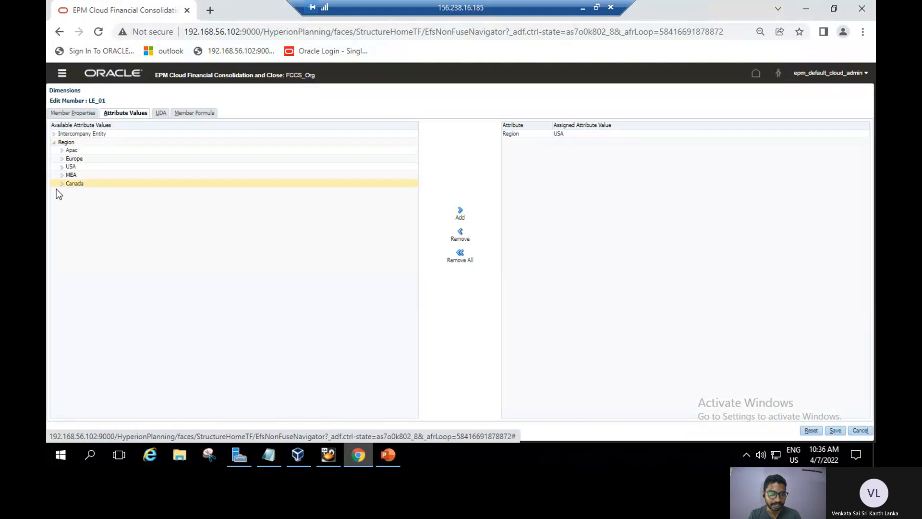
{"action": "left_click", "coordinate": [74, 184]}
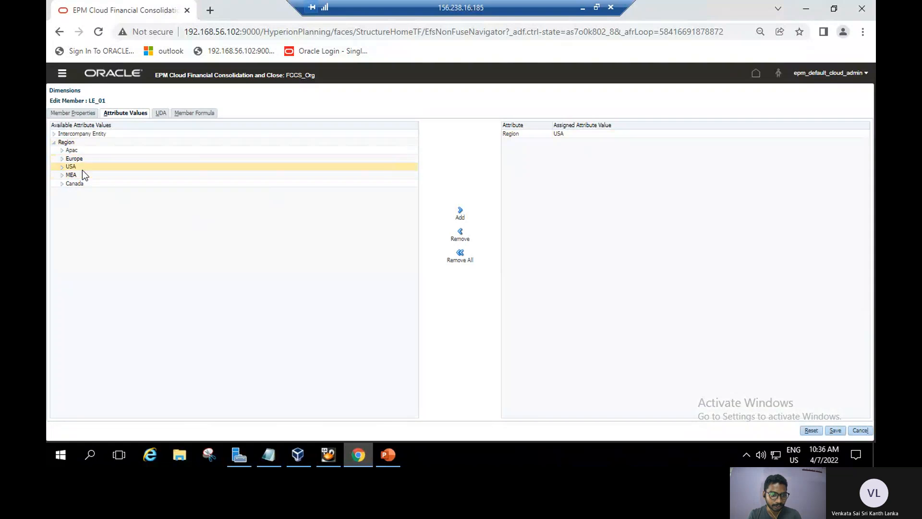
{"action": "left_click", "coordinate": [98, 157]}
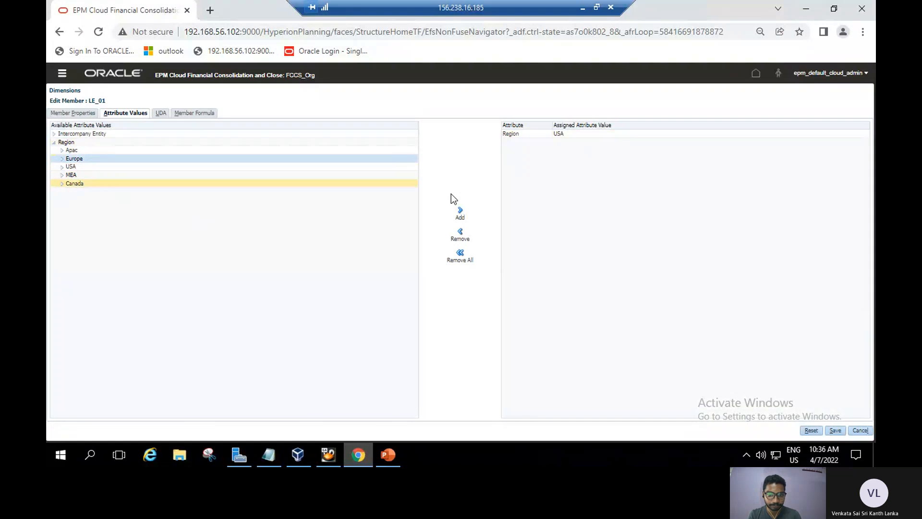
{"action": "left_click", "coordinate": [460, 211]}
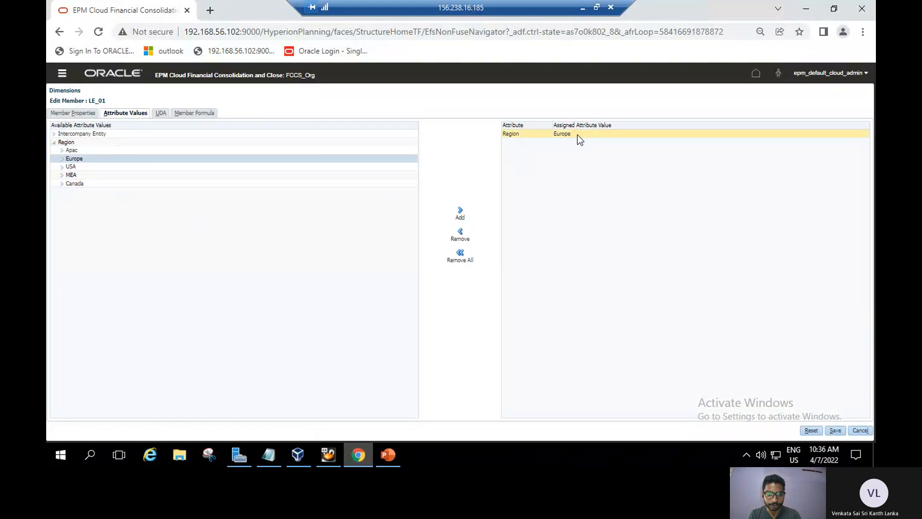
{"action": "left_click", "coordinate": [222, 168]}
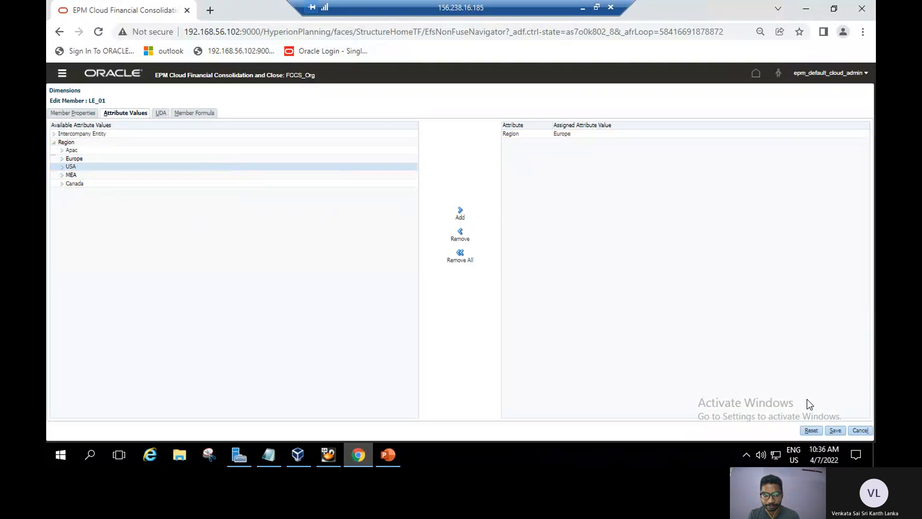
{"action": "left_click", "coordinate": [834, 430]}
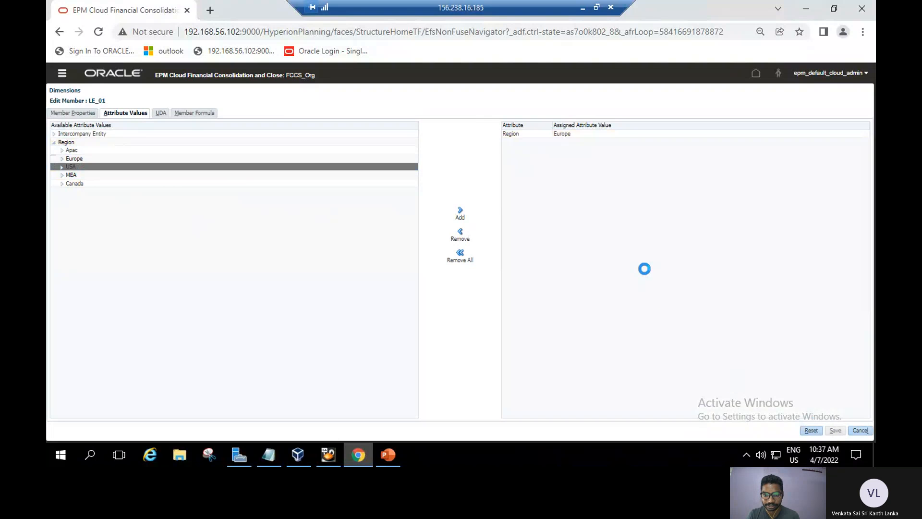
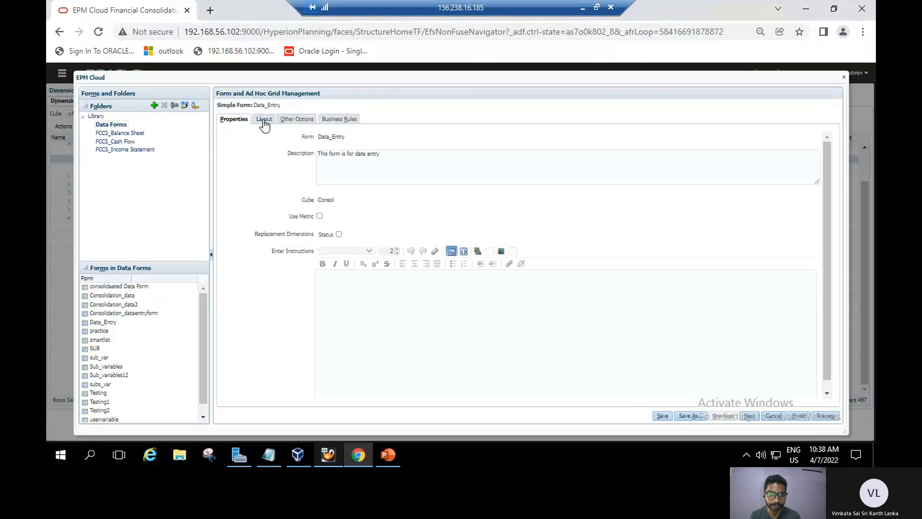
Place the Region attribute dimension on the Data_Entry form's page axis and select all of its members
{"action": "left_click", "coordinate": [263, 119]}
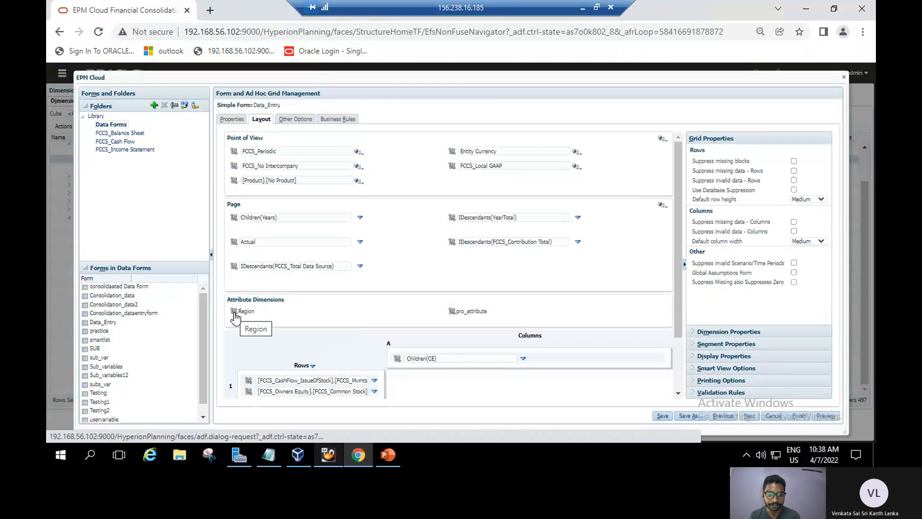
{"action": "left_click_drag", "start_coordinate": [235, 313], "coordinate": [233, 205]}
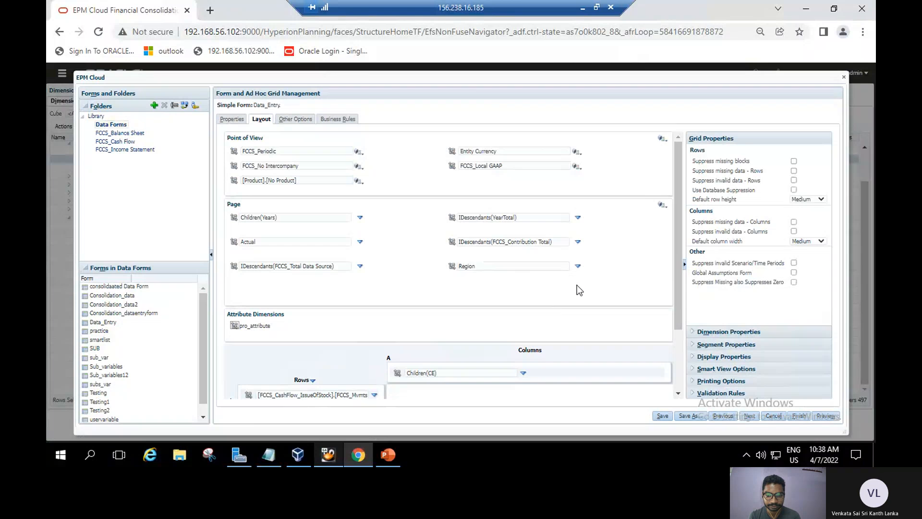
{"action": "left_click", "coordinate": [578, 267]}
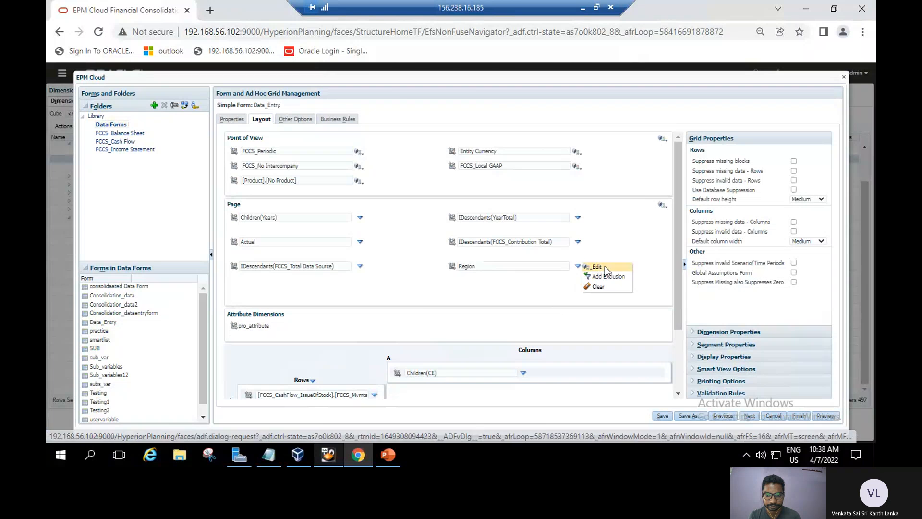
{"action": "left_click", "coordinate": [604, 266]}
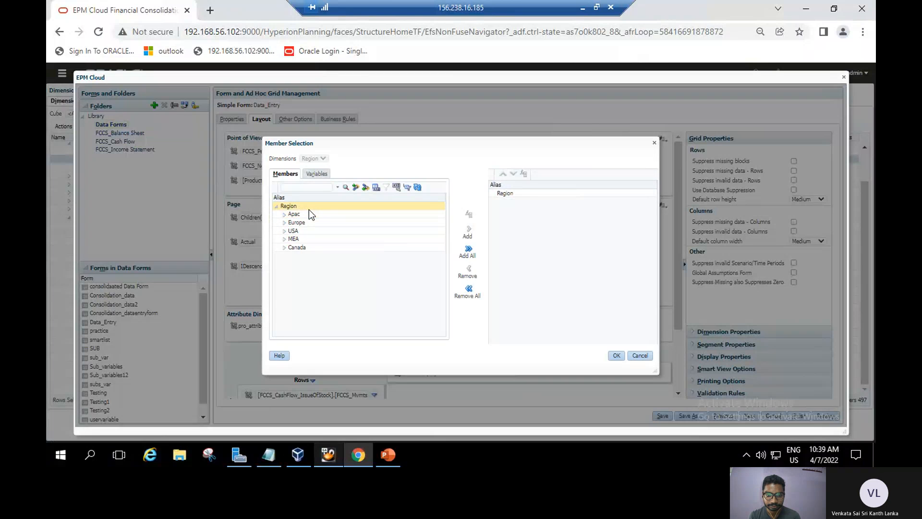
{"action": "left_click", "coordinate": [308, 216]}
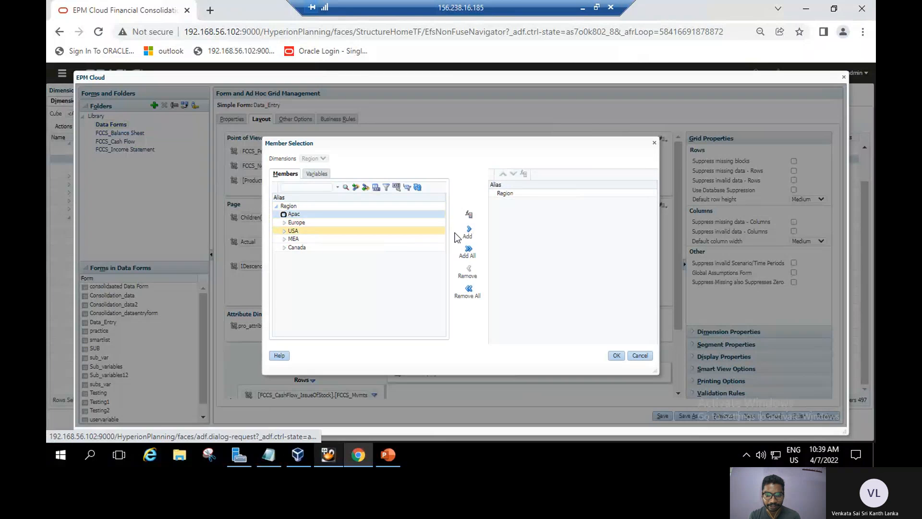
{"action": "left_click", "coordinate": [469, 253]}
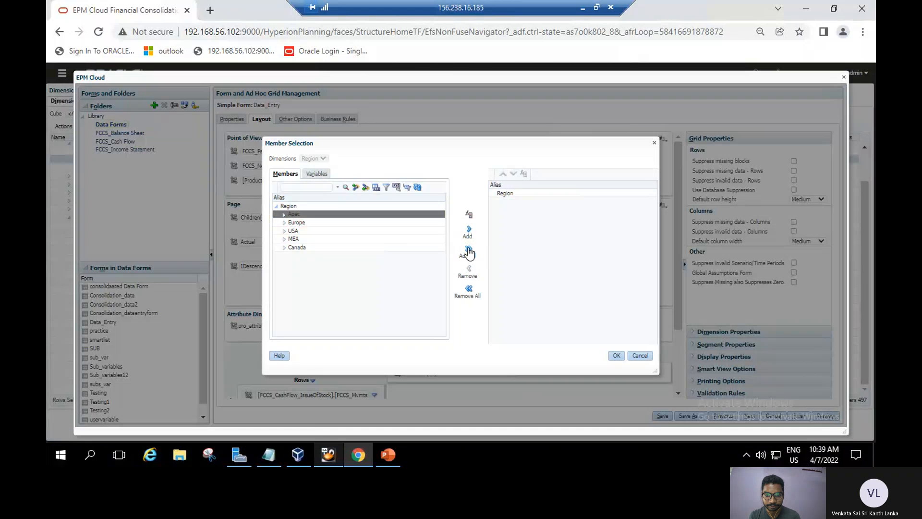
{"action": "left_click", "coordinate": [469, 252]}
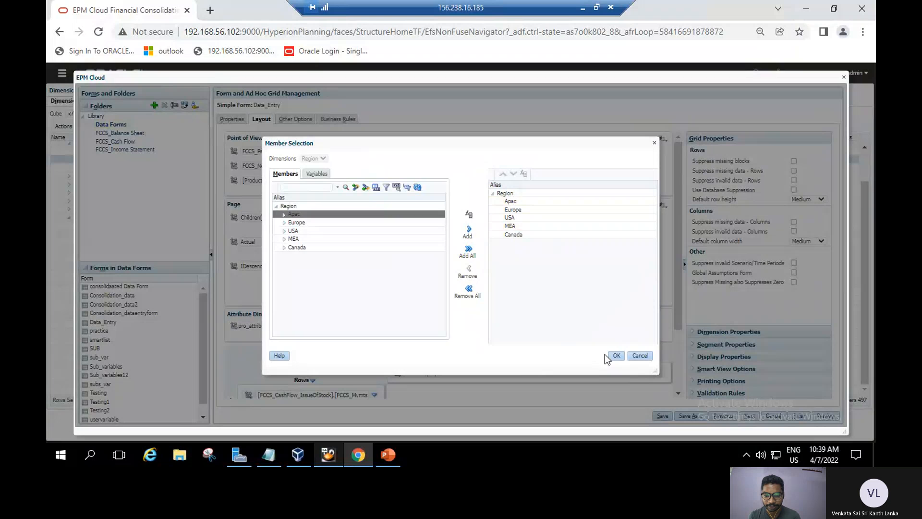
{"action": "left_click", "coordinate": [617, 356]}
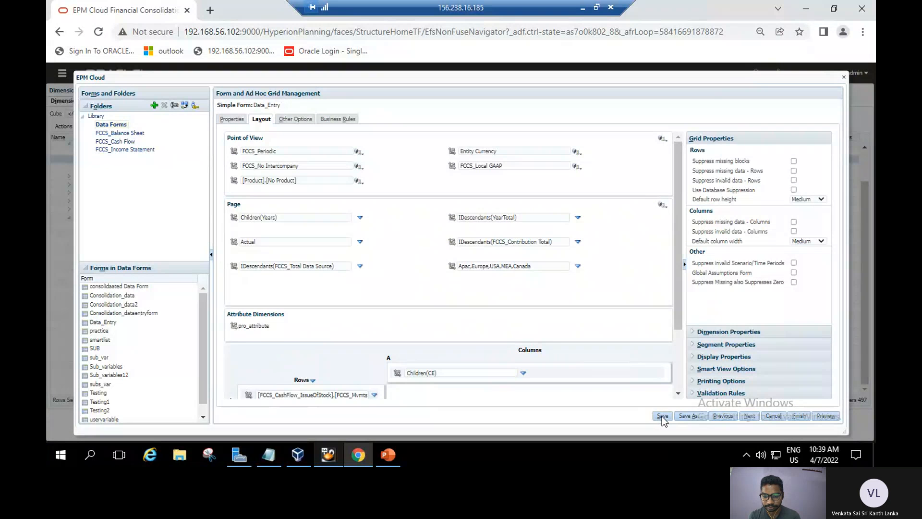
Preview the form, choose USA as the Region page member, and close the preview
{"action": "left_click", "coordinate": [826, 416]}
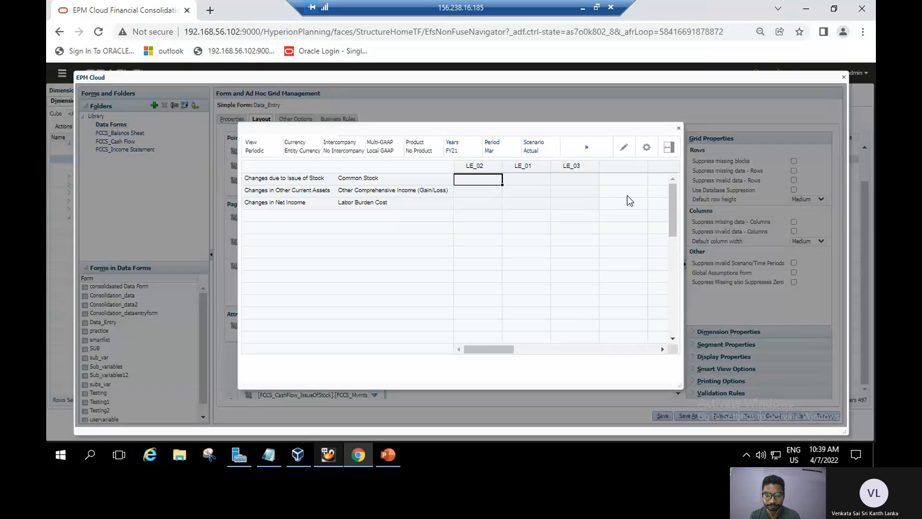
{"action": "left_click", "coordinate": [586, 149]}
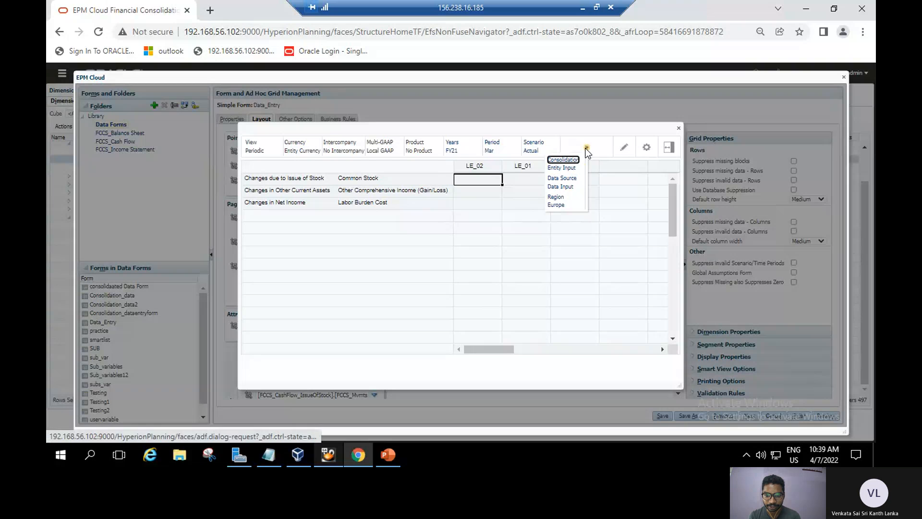
{"action": "left_click", "coordinate": [555, 198]}
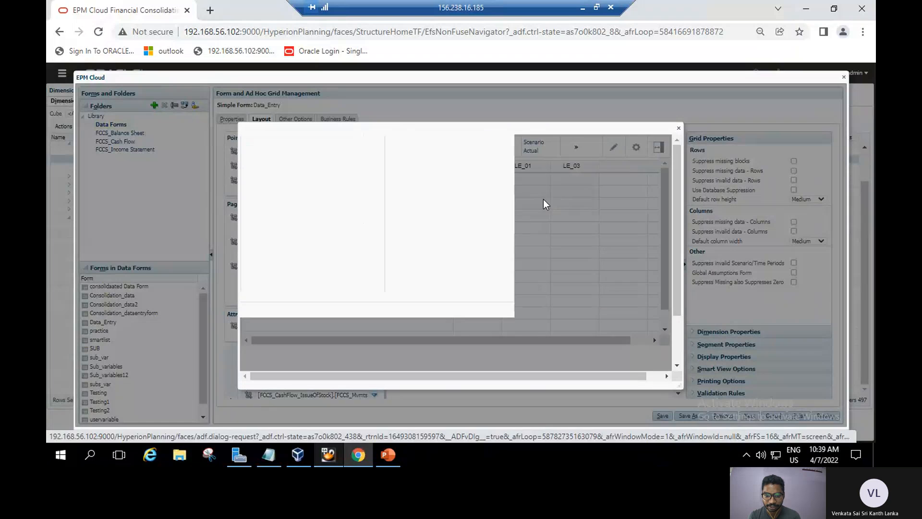
{"action": "left_click", "coordinate": [256, 287]}
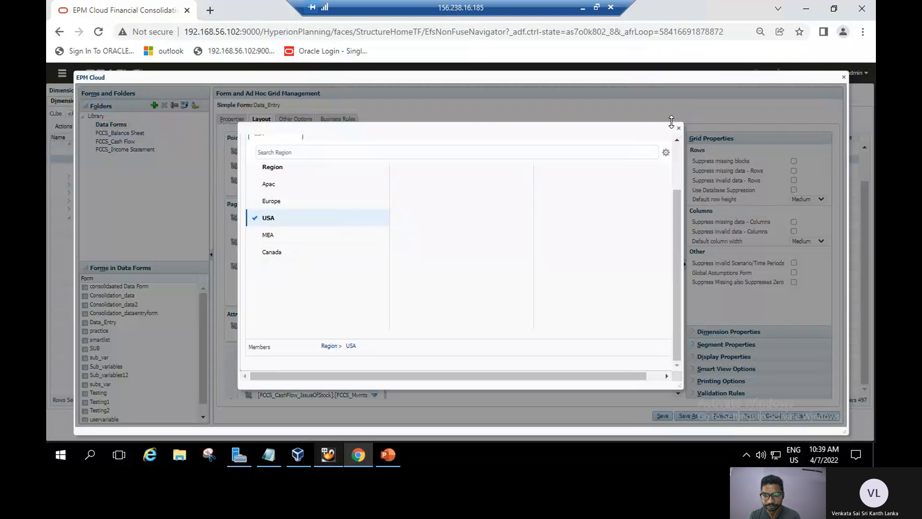
{"action": "left_click", "coordinate": [678, 128]}
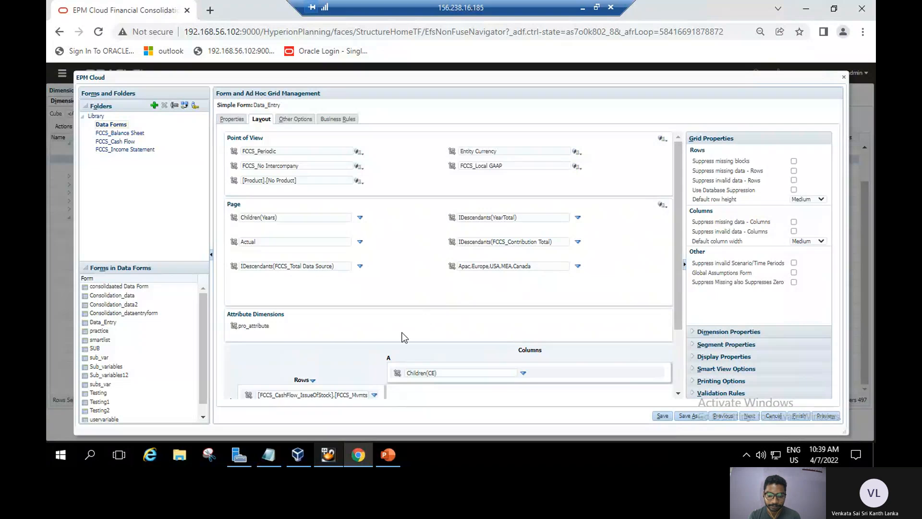
Switch to PowerPoint, read the questions on moving attribute dimensions to the POV, rows and columns, and return to Chrome
{"action": "left_click", "coordinate": [389, 462]}
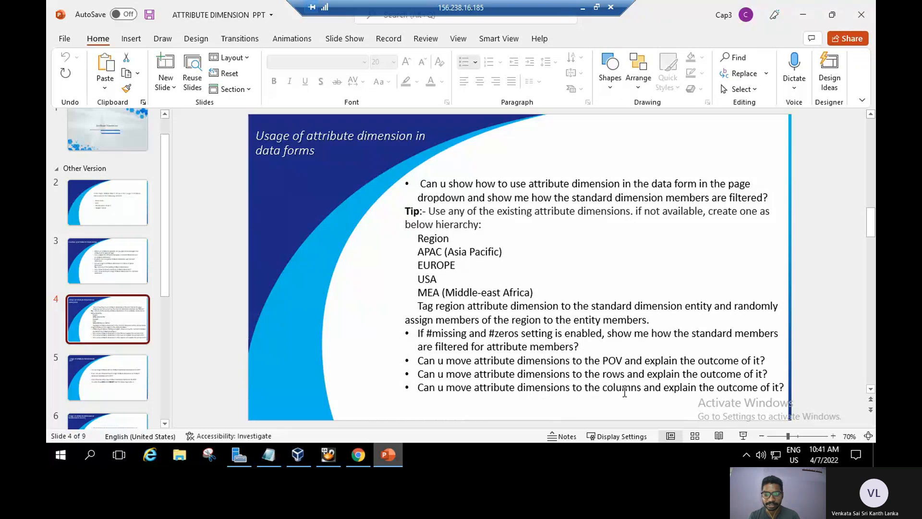
{"action": "left_click", "coordinate": [357, 460]}
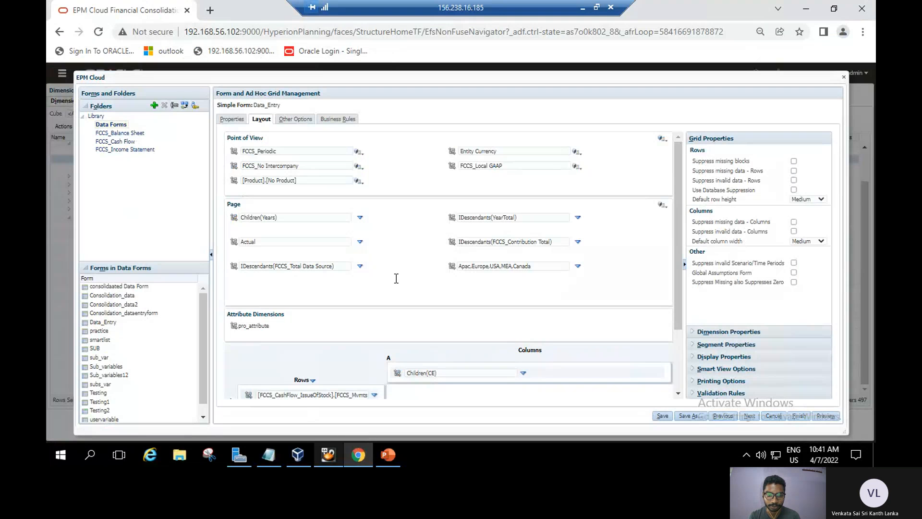
Remove all selected Region members from the page axis and move Region to the form's Point of View
{"action": "left_click", "coordinate": [579, 266]}
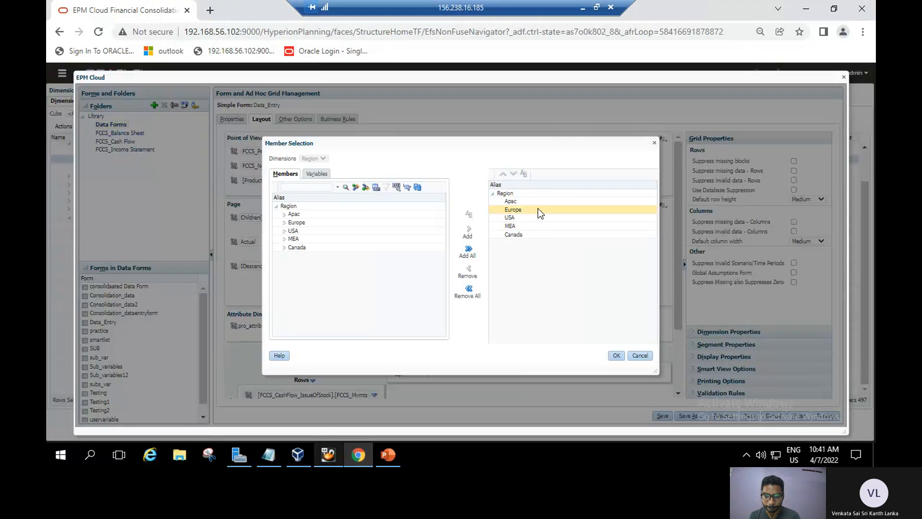
{"action": "left_click", "coordinate": [469, 294]}
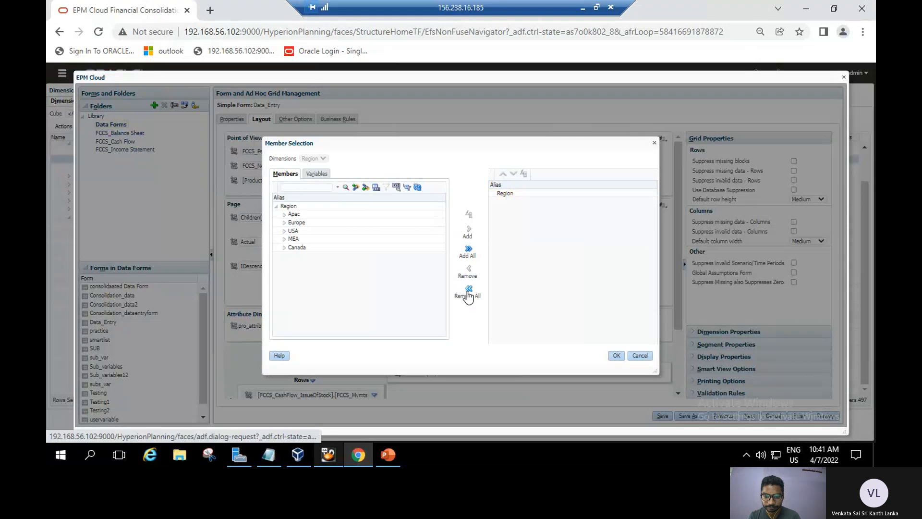
{"action": "left_click", "coordinate": [616, 356]}
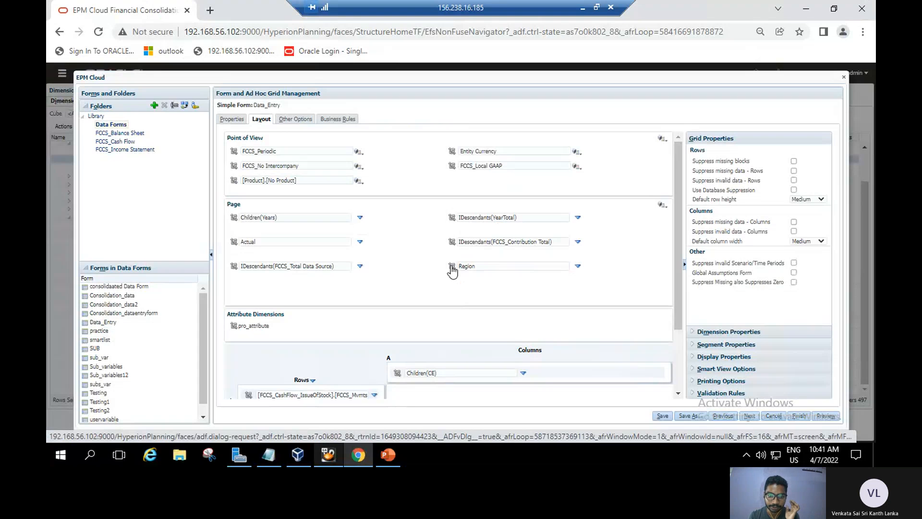
{"action": "left_click_drag", "start_coordinate": [452, 266], "coordinate": [257, 136]}
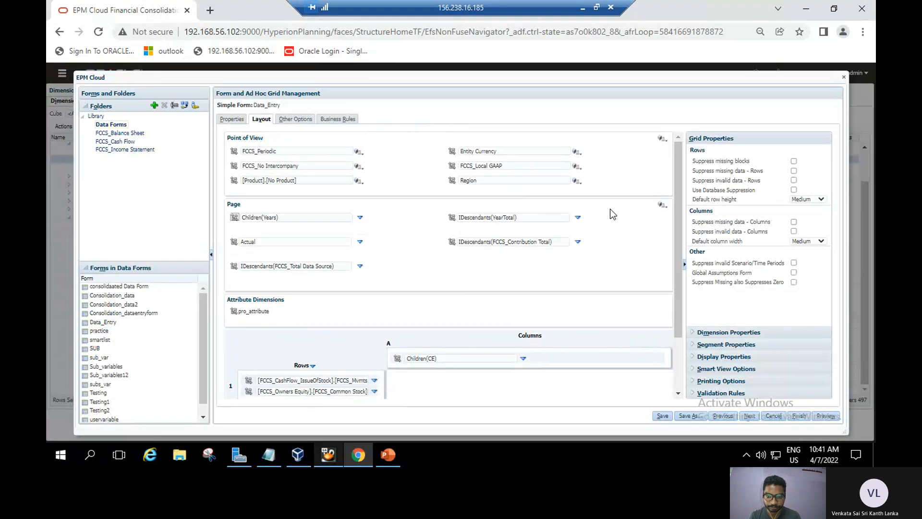
Set the Region member in the Point of View to Europe, then preview the form and close the preview
{"action": "left_click", "coordinate": [575, 181]}
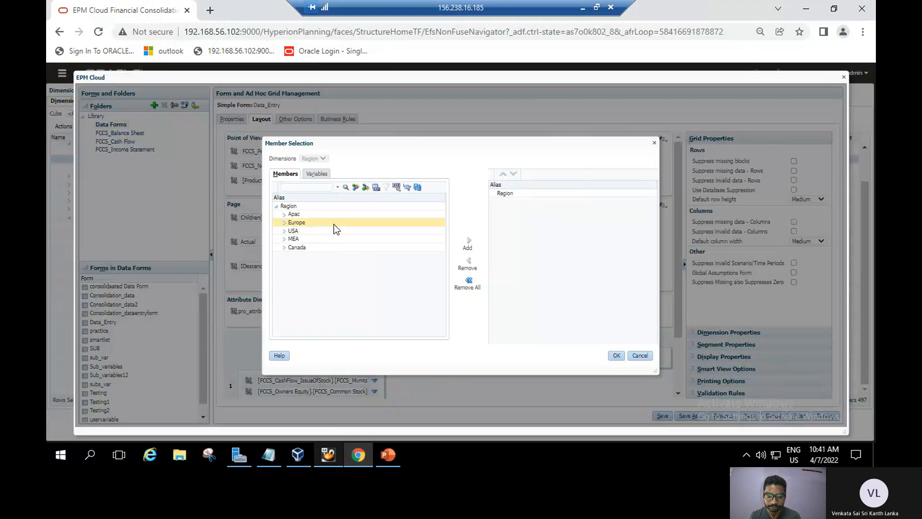
{"action": "left_click", "coordinate": [333, 224]}
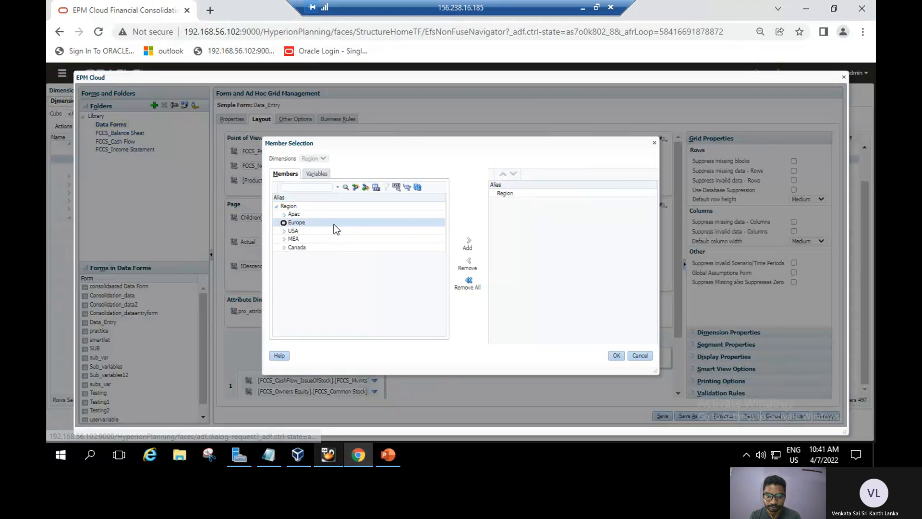
{"action": "left_click", "coordinate": [469, 246]}
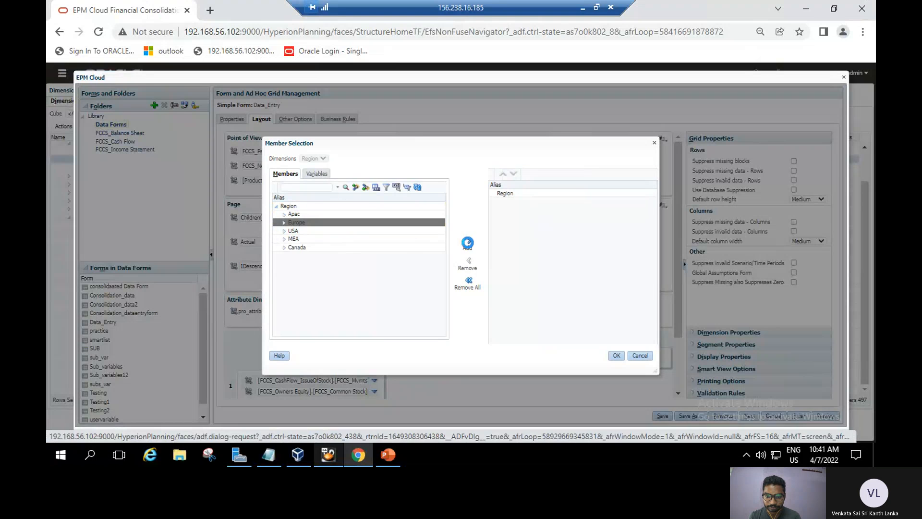
{"action": "left_click", "coordinate": [616, 356]}
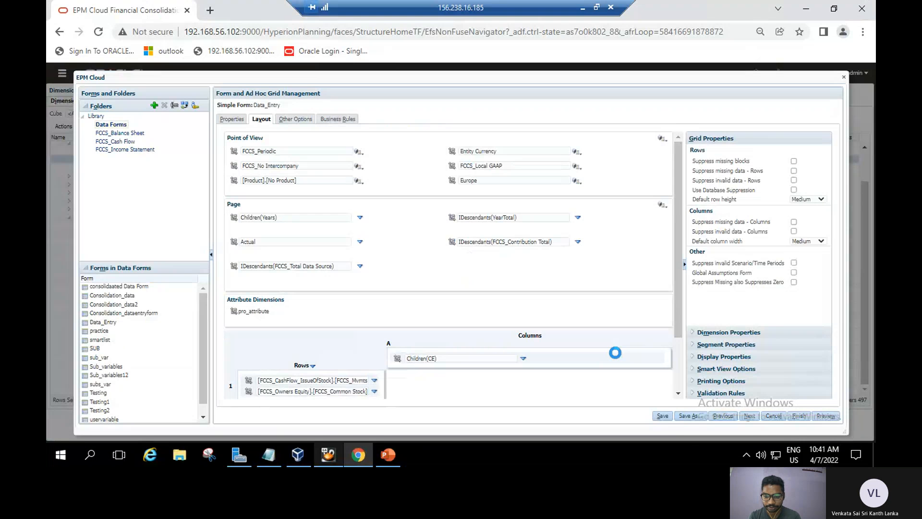
{"action": "left_click", "coordinate": [823, 414]}
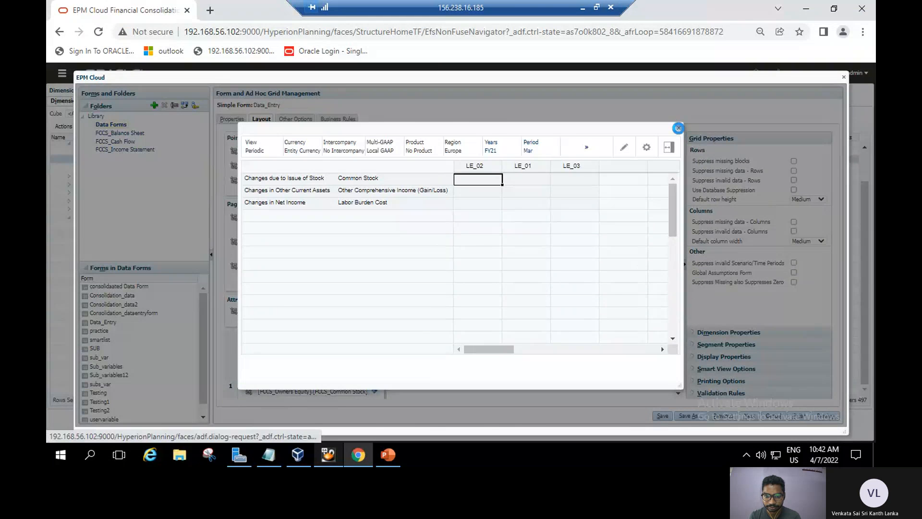
{"action": "left_click", "coordinate": [678, 128]}
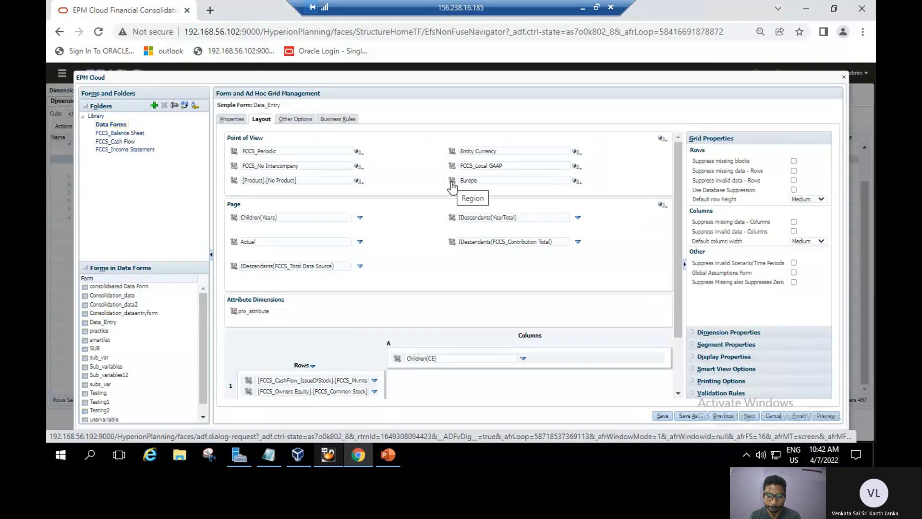
Move Region from the Point of View to the form's rows, then preview the form and close the preview
{"action": "left_click_drag", "start_coordinate": [451, 185], "coordinate": [297, 366]}
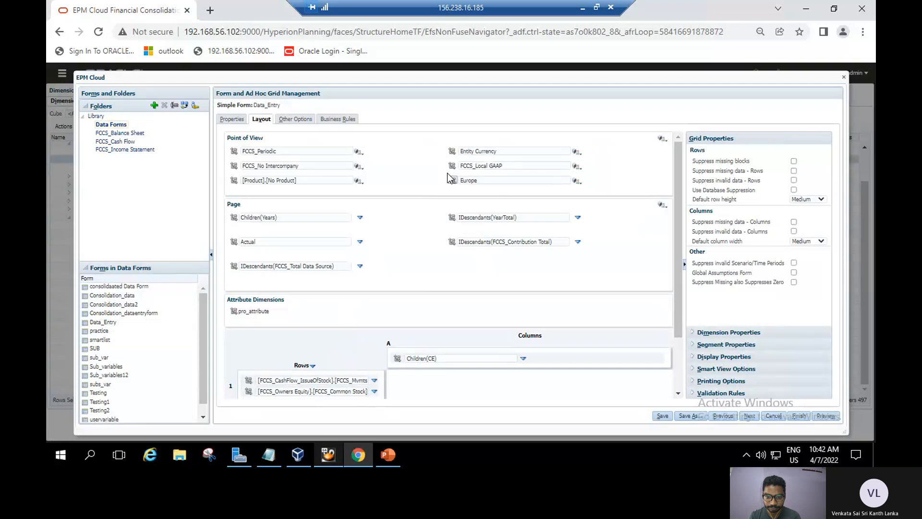
{"action": "left_click_drag", "start_coordinate": [451, 180], "coordinate": [301, 364]}
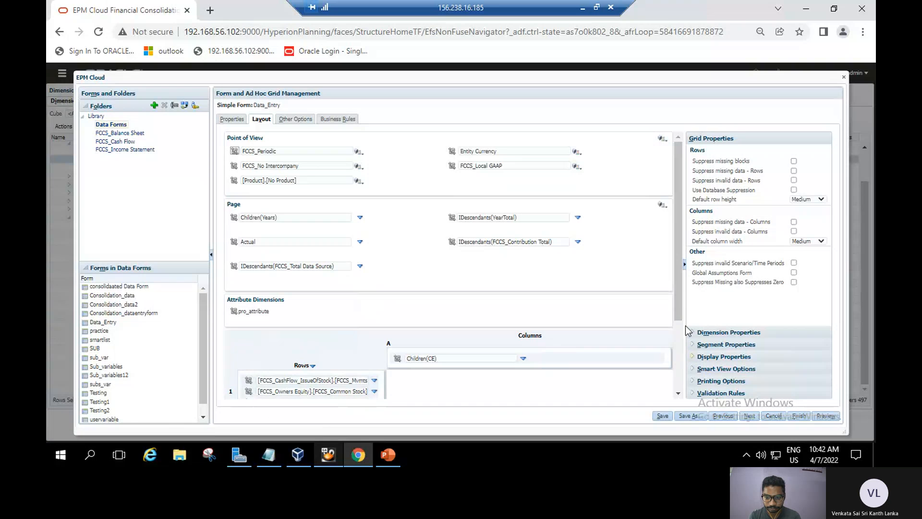
{"action": "left_click_drag", "start_coordinate": [680, 318], "coordinate": [698, 402]}
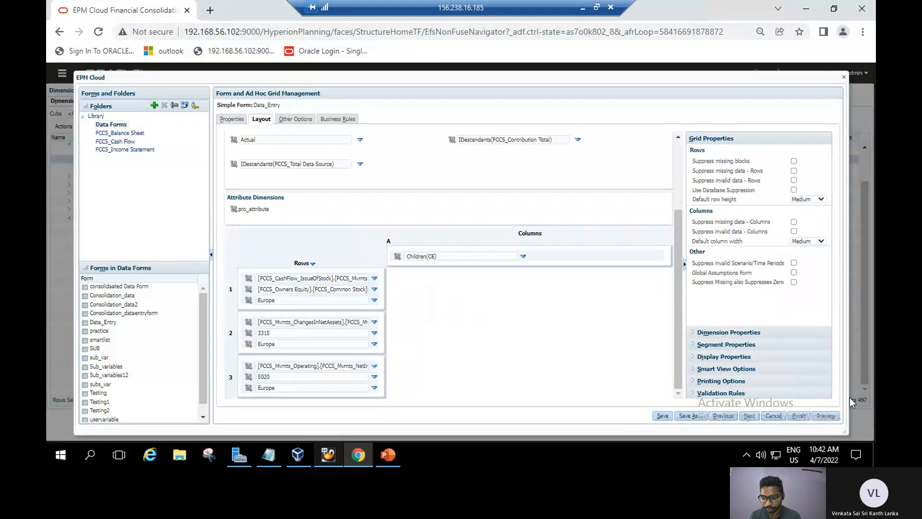
{"action": "left_click", "coordinate": [826, 416]}
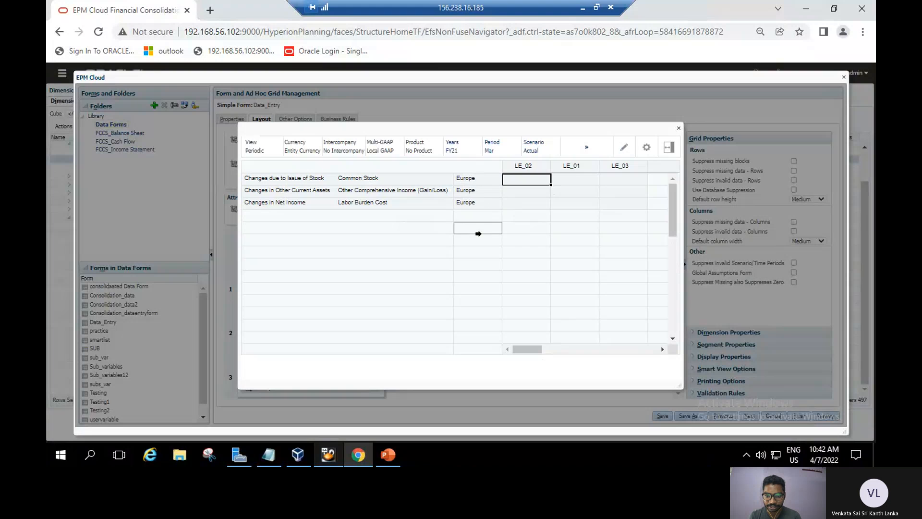
{"action": "left_click", "coordinate": [677, 127]}
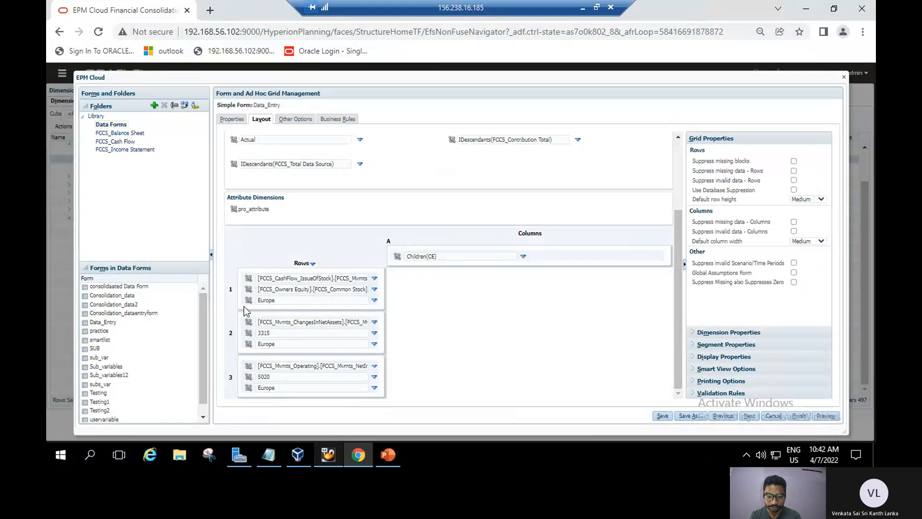
Move Region from the rows to the form's columns, then preview the form and close the preview
{"action": "left_click_drag", "start_coordinate": [249, 300], "coordinate": [399, 260]}
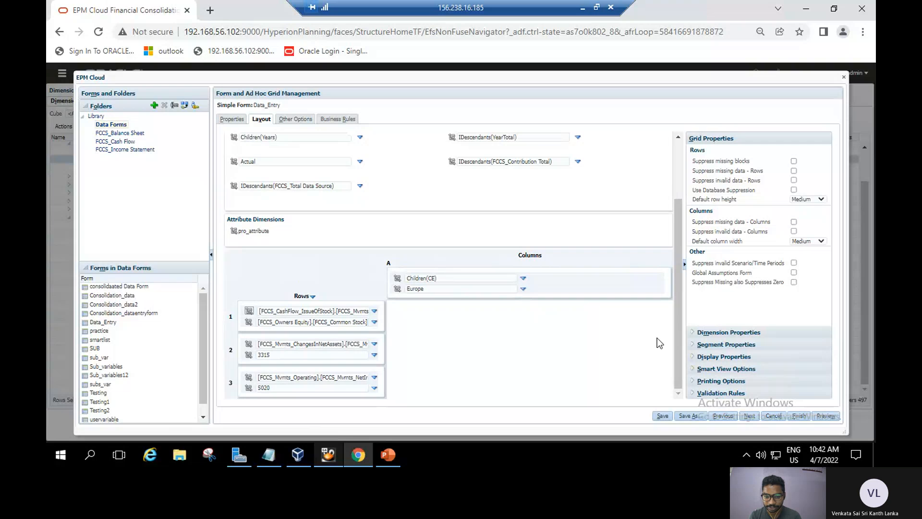
{"action": "left_click", "coordinate": [832, 415]}
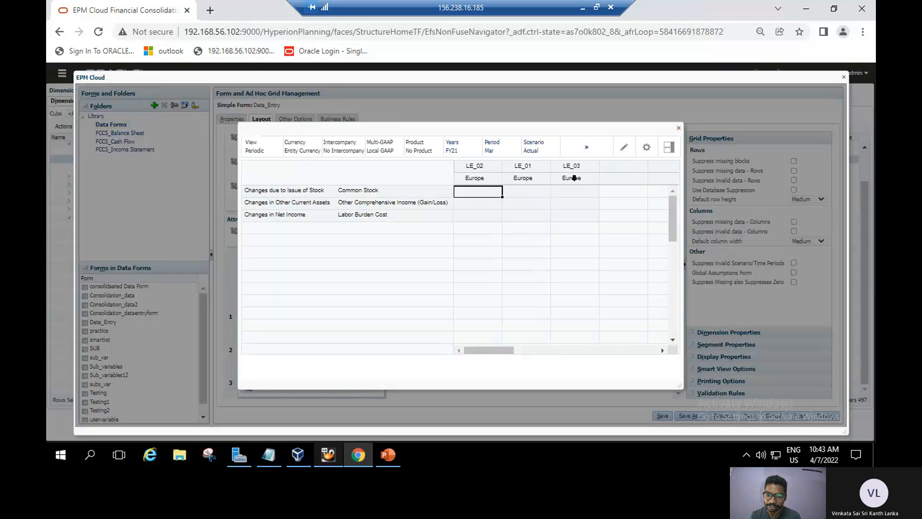
{"action": "left_click", "coordinate": [679, 128]}
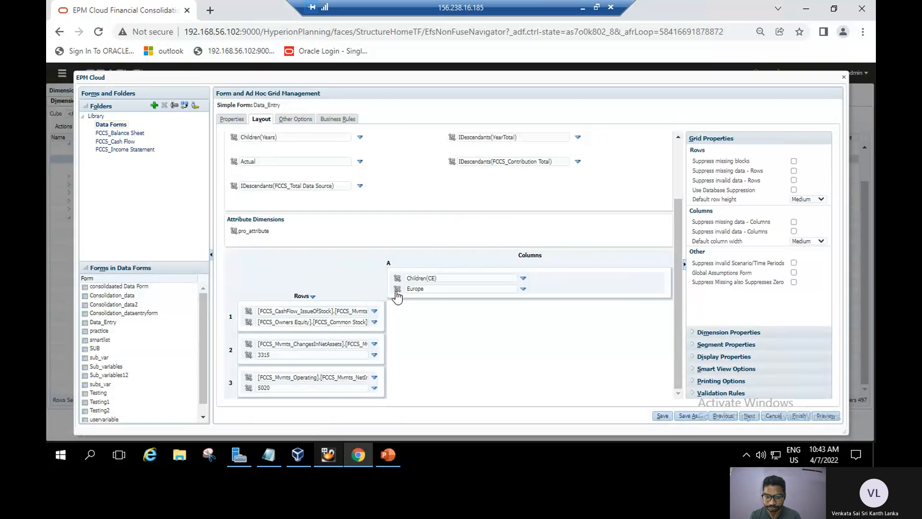
Move the Region dimension from the form's columns to the page axis
{"action": "left_click_drag", "start_coordinate": [397, 289], "coordinate": [449, 194]}
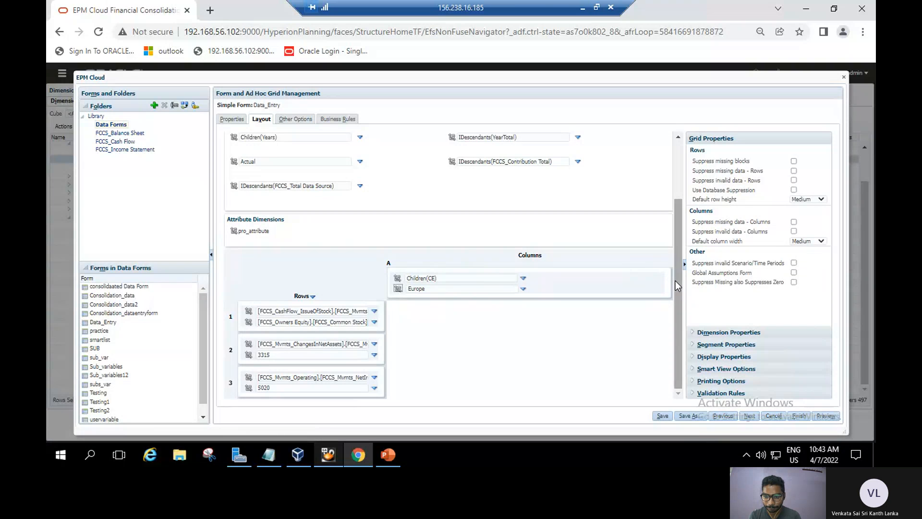
{"action": "scroll", "coordinate": [671, 280], "scroll_direction": "up", "scroll_amount": 3}
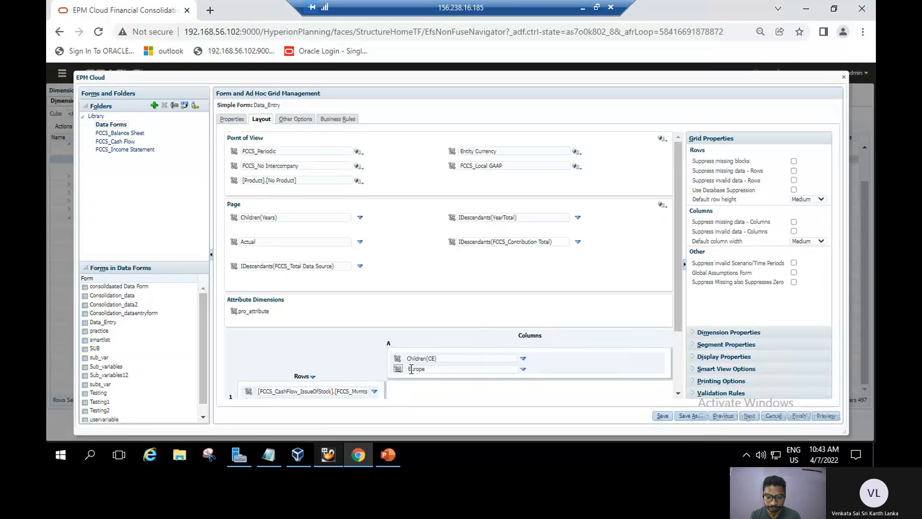
{"action": "left_click_drag", "start_coordinate": [402, 370], "coordinate": [232, 205]}
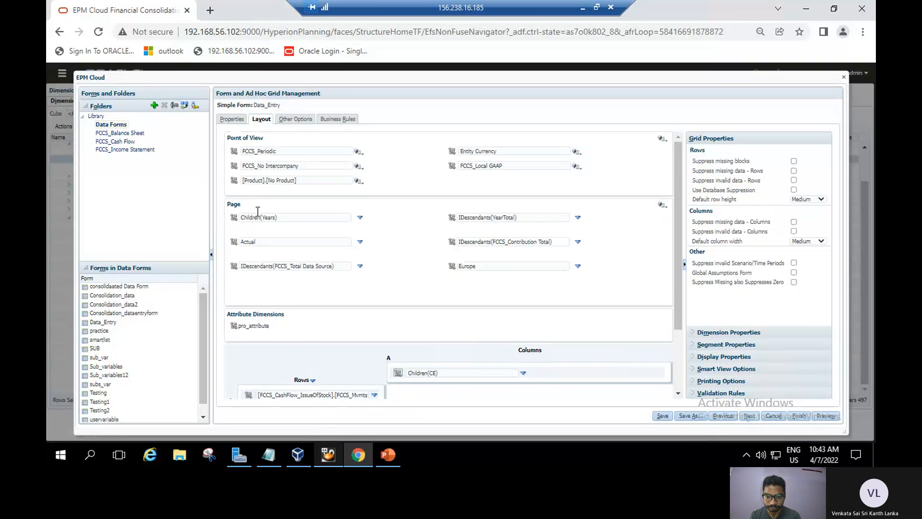
Replace Europe with USA as the selected Region member on the page axis, then save the form
{"action": "left_click", "coordinate": [586, 267]}
{"action": "left_click", "coordinate": [609, 266]}
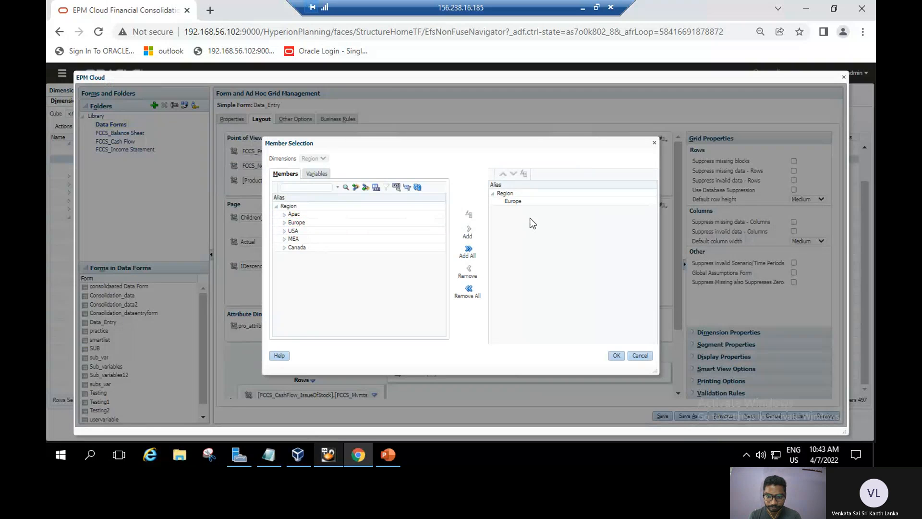
{"action": "left_click", "coordinate": [512, 201]}
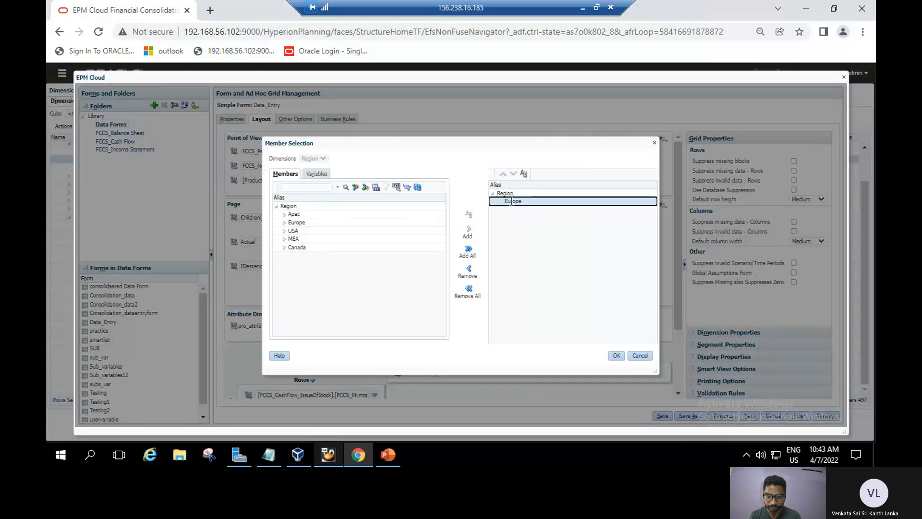
{"action": "left_click", "coordinate": [469, 276]}
{"action": "left_click", "coordinate": [306, 232]}
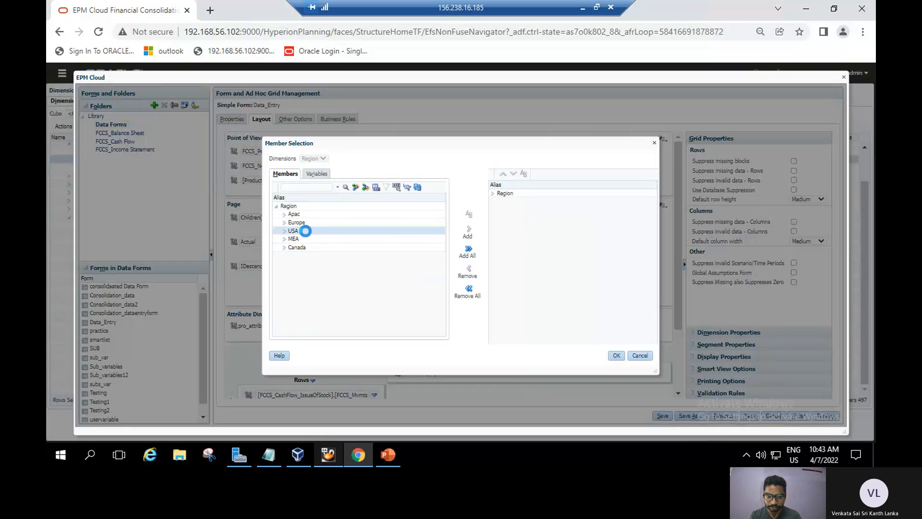
{"action": "left_click", "coordinate": [469, 233]}
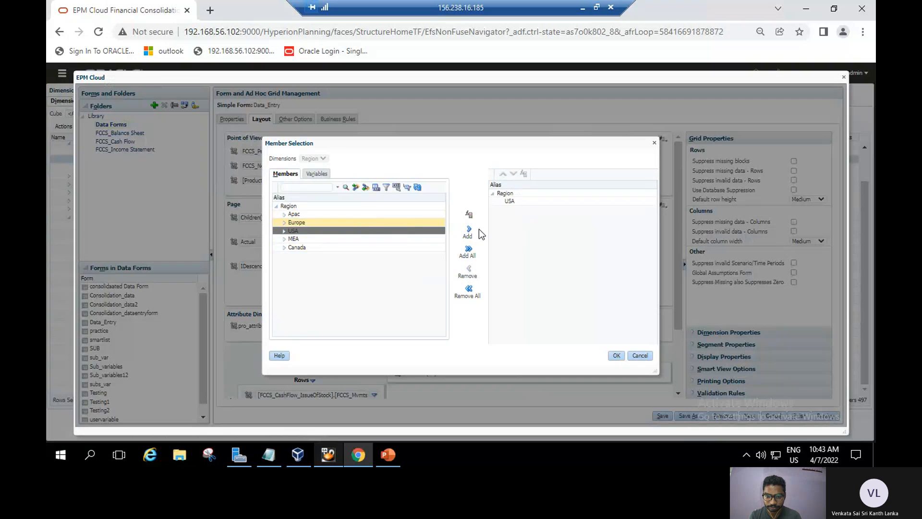
{"action": "left_click", "coordinate": [615, 356]}
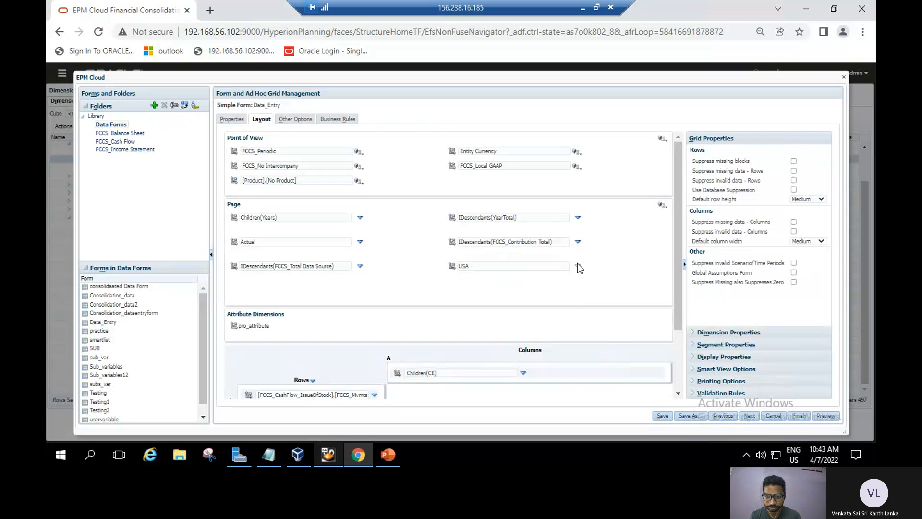
{"action": "left_click", "coordinate": [661, 415]}
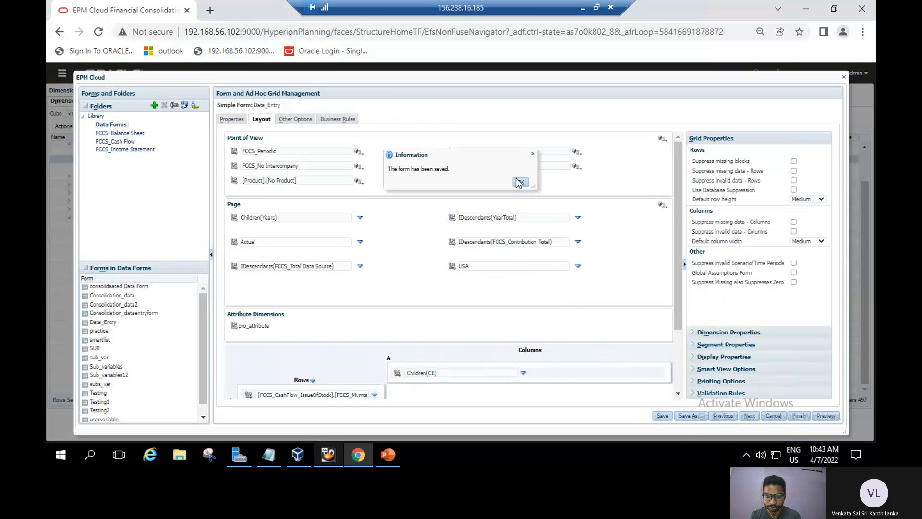
{"action": "left_click", "coordinate": [517, 182]}
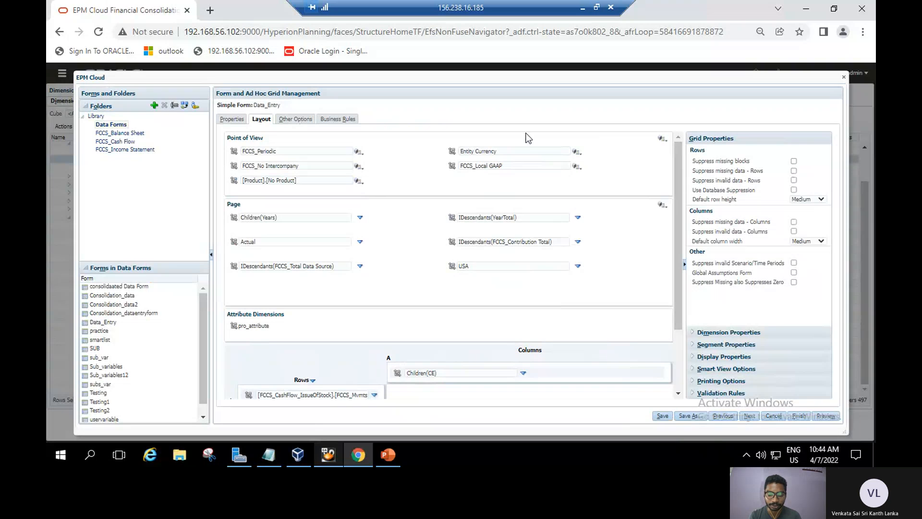
Switch to PowerPoint, read slide 5 on using attribute dimensions in RTP, and return to Chrome
{"action": "left_click", "coordinate": [390, 454]}
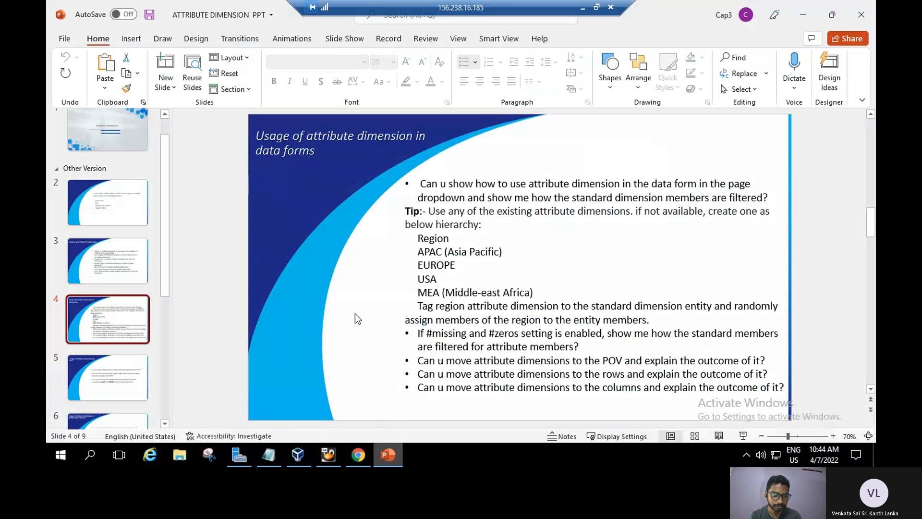
{"action": "left_click", "coordinate": [134, 366]}
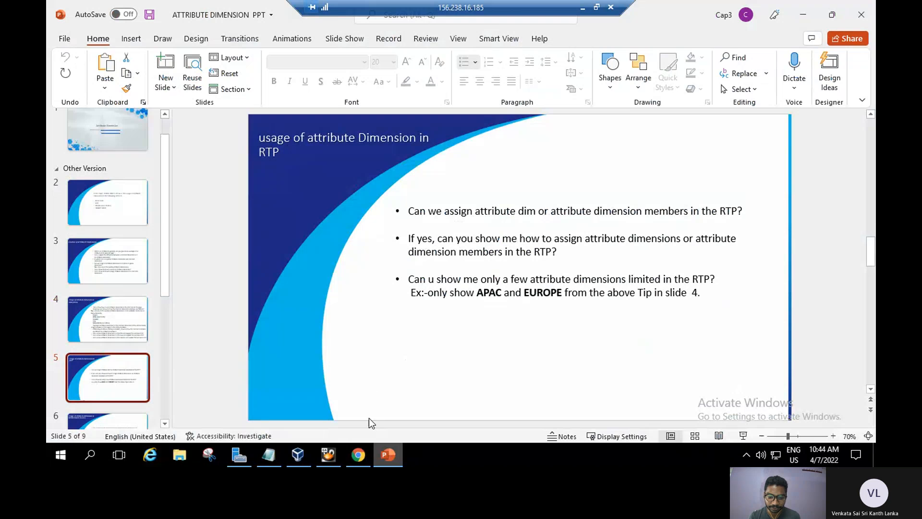
{"action": "left_click", "coordinate": [358, 454]}
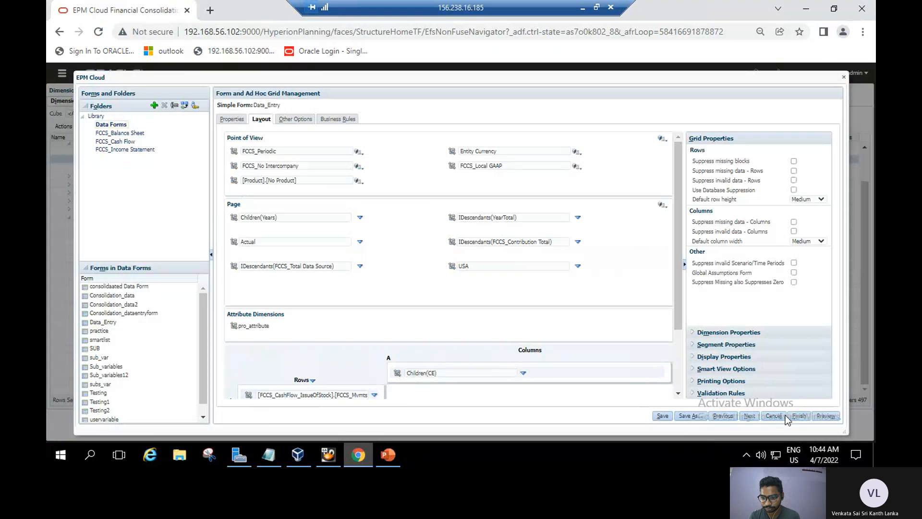
Cancel out of the Data_Entry form editor, close form management, and open Rules in Calculation Manager
{"action": "left_click", "coordinate": [774, 415]}
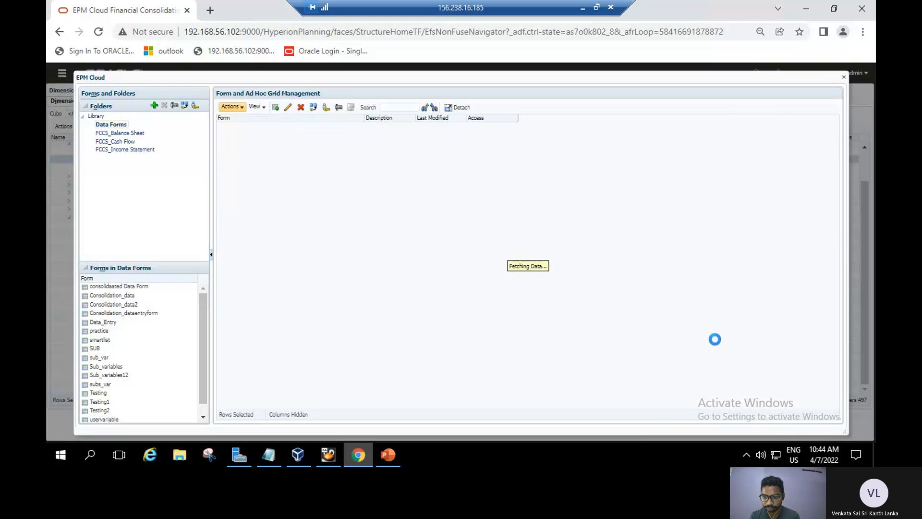
{"action": "left_click", "coordinate": [842, 77]}
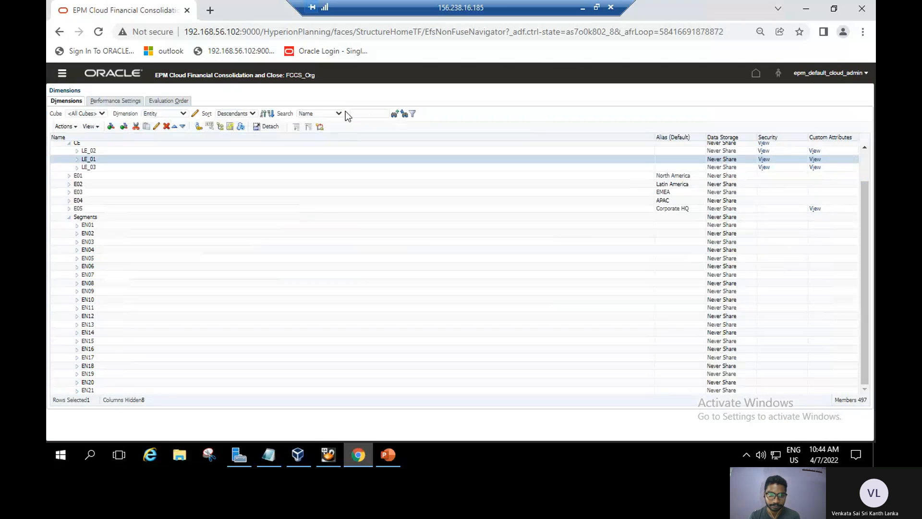
{"action": "left_click", "coordinate": [62, 76]}
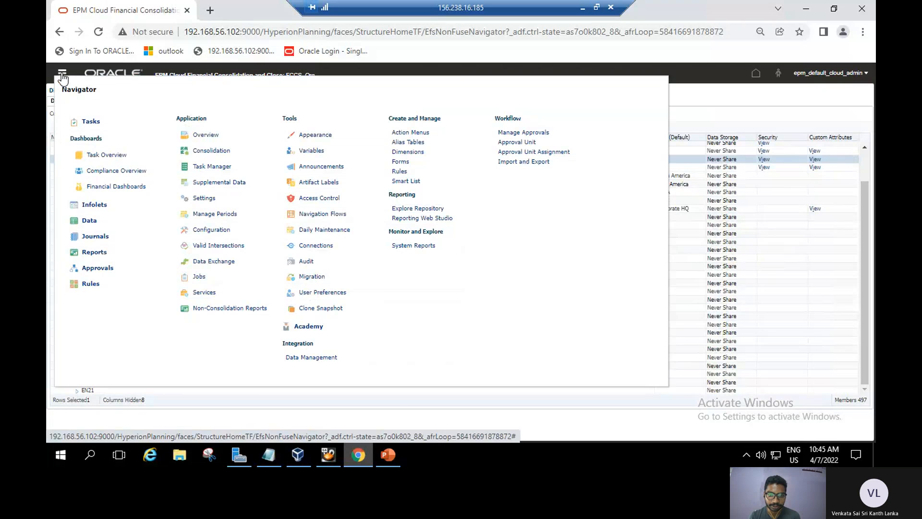
{"action": "left_click", "coordinate": [400, 172]}
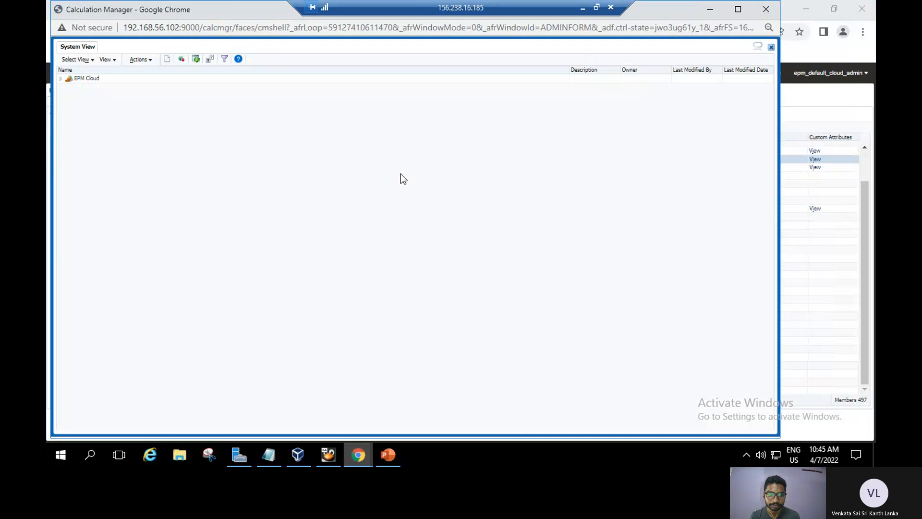
Open the Variable Designer and select the Consol cube under the FCCS_Org application
{"action": "left_click", "coordinate": [143, 61]}
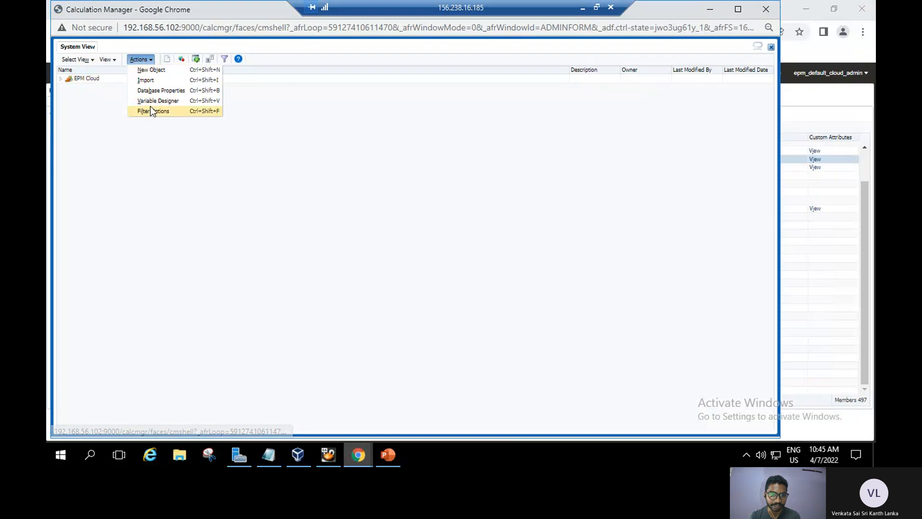
{"action": "left_click", "coordinate": [149, 101]}
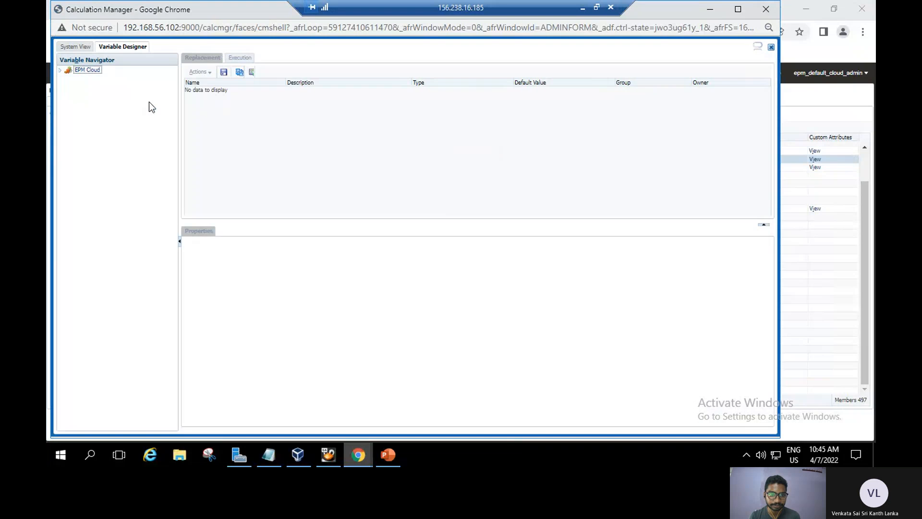
{"action": "left_click", "coordinate": [60, 71]}
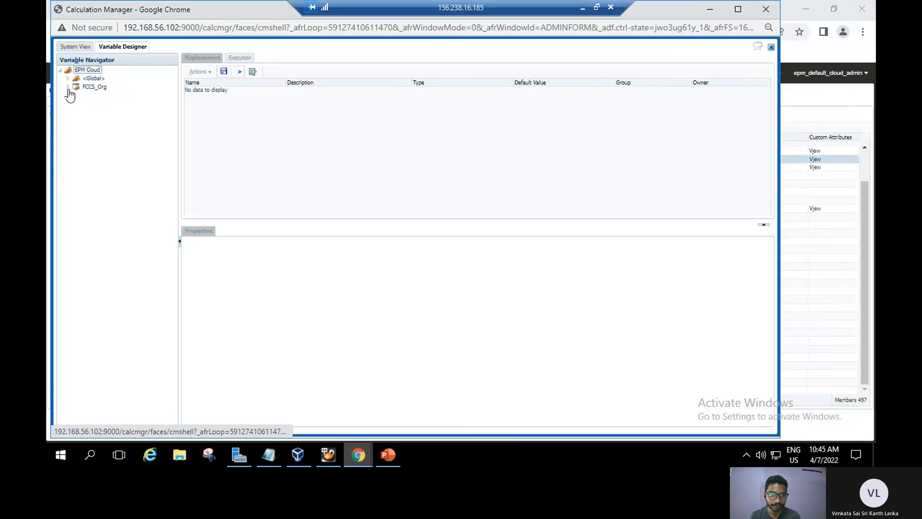
{"action": "left_click", "coordinate": [67, 87]}
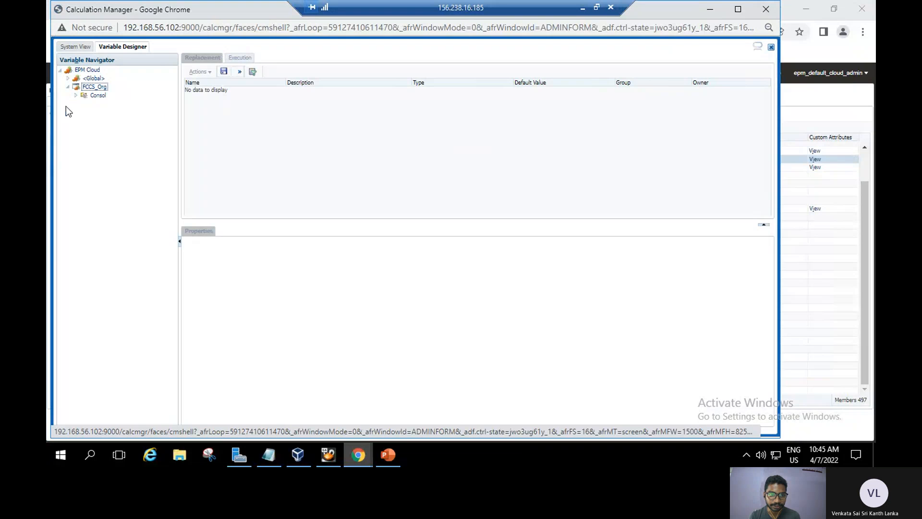
{"action": "left_click", "coordinate": [101, 97]}
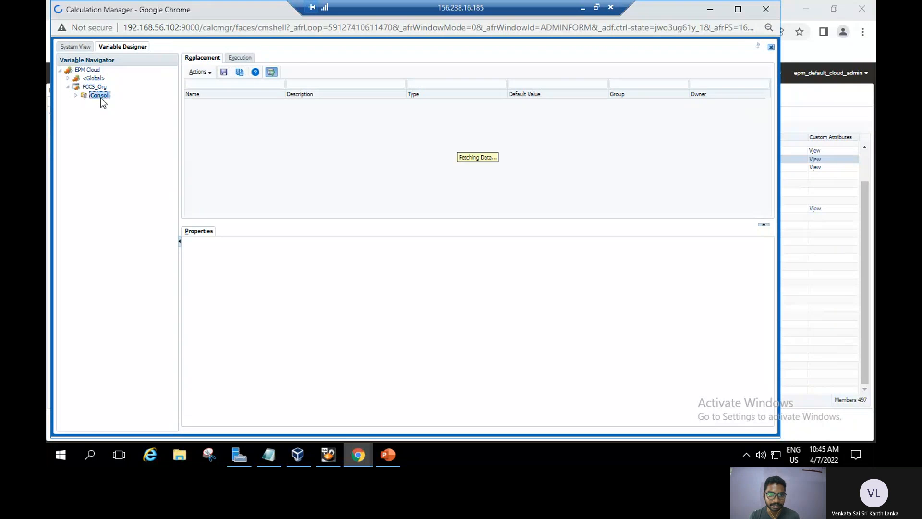
Create a new replacement variable for Consol and name it RTP_At
{"action": "left_click", "coordinate": [207, 71]}
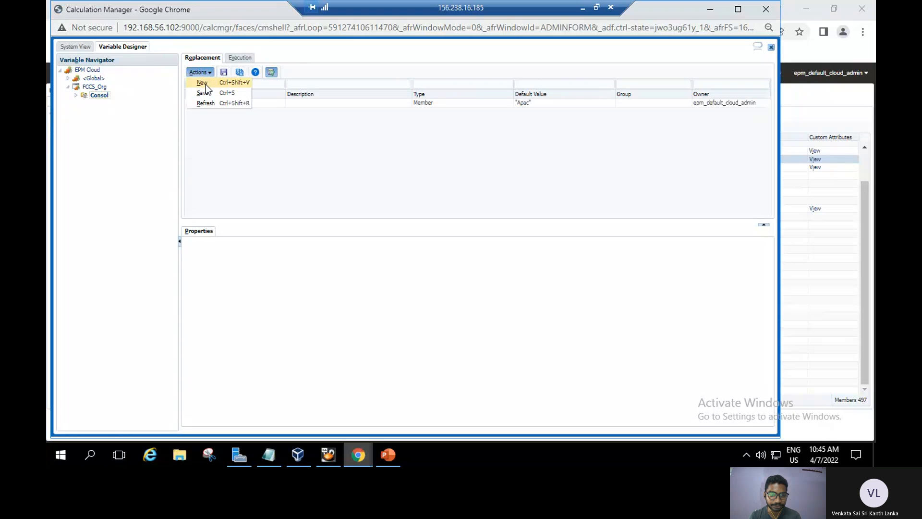
{"action": "left_click", "coordinate": [202, 82]}
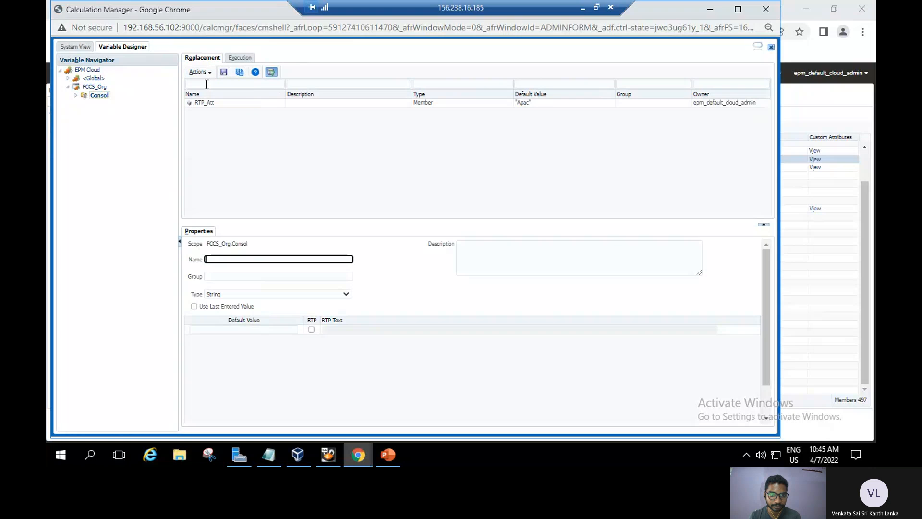
{"action": "left_click", "coordinate": [239, 256]}
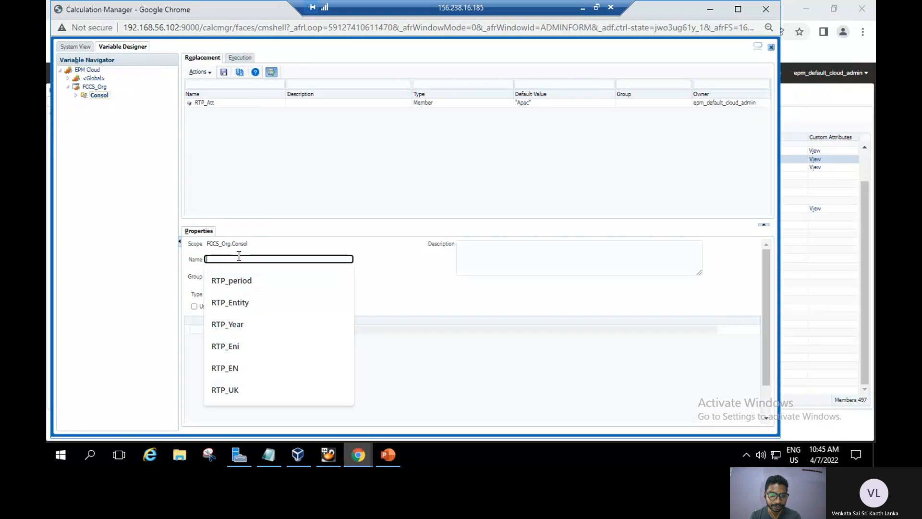
{"action": "type", "text": "RTP"}
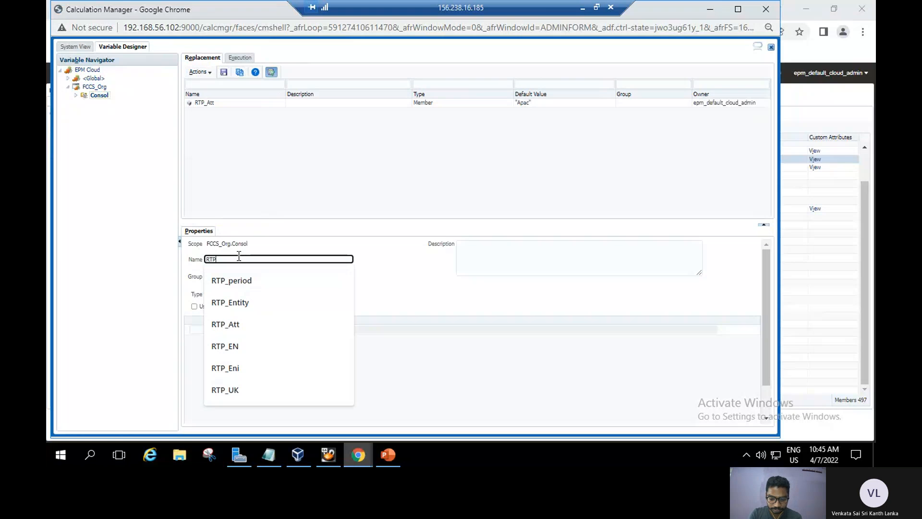
{"action": "type", "text": "_At"}
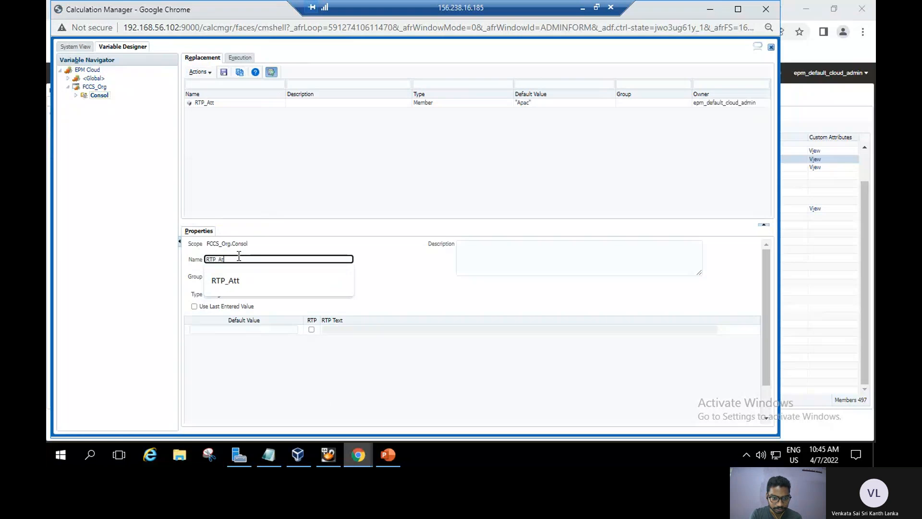
{"action": "left_click", "coordinate": [240, 355]}
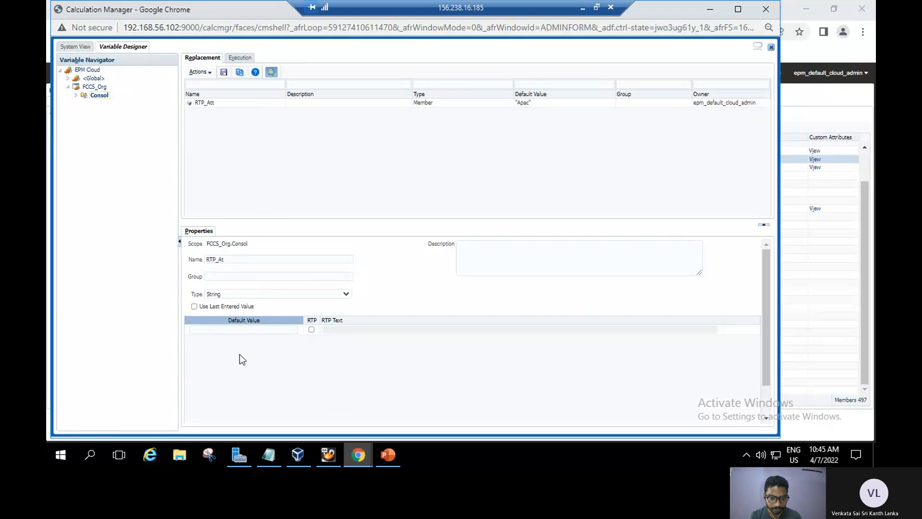
Set the variable's type to Member and its dimension to Region
{"action": "left_click", "coordinate": [345, 294]}
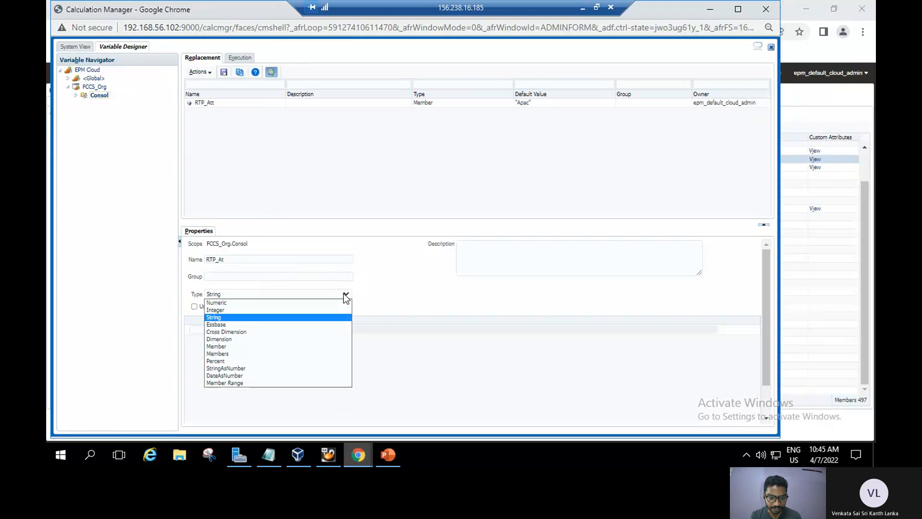
{"action": "left_click", "coordinate": [218, 347]}
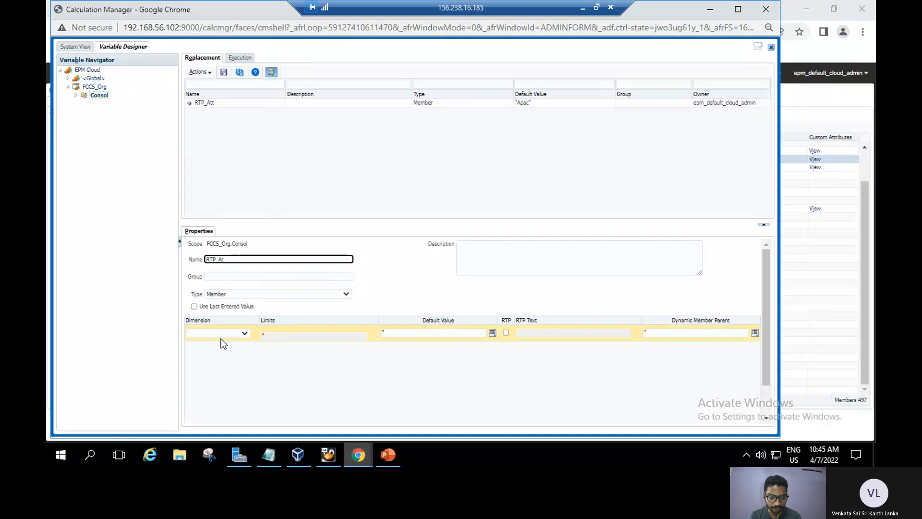
{"action": "left_click", "coordinate": [243, 334]}
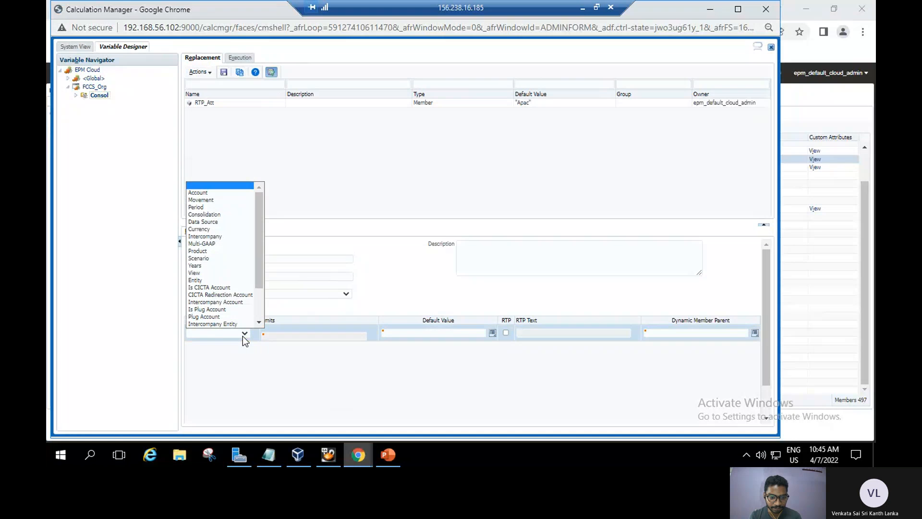
{"action": "scroll", "coordinate": [259, 308], "scroll_direction": "down", "scroll_amount": 3}
{"action": "left_click_drag", "start_coordinate": [259, 294], "coordinate": [261, 328]}
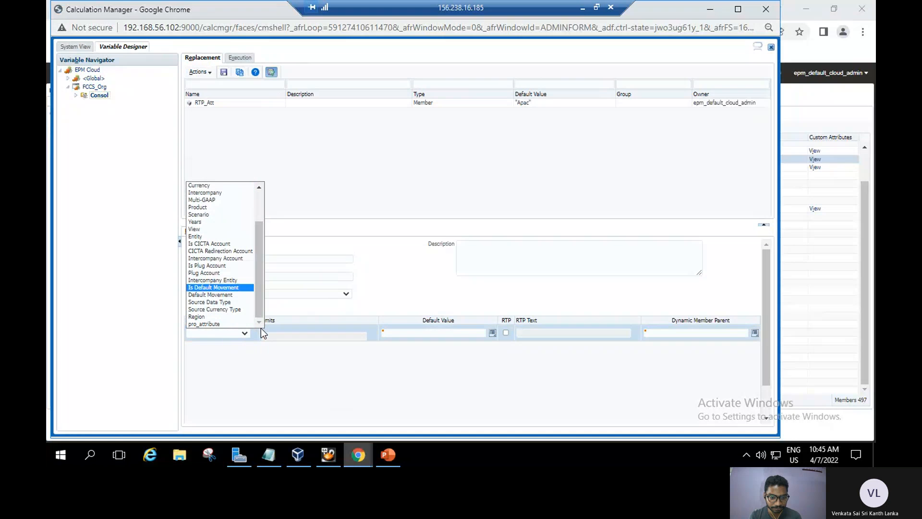
{"action": "left_click", "coordinate": [207, 317]}
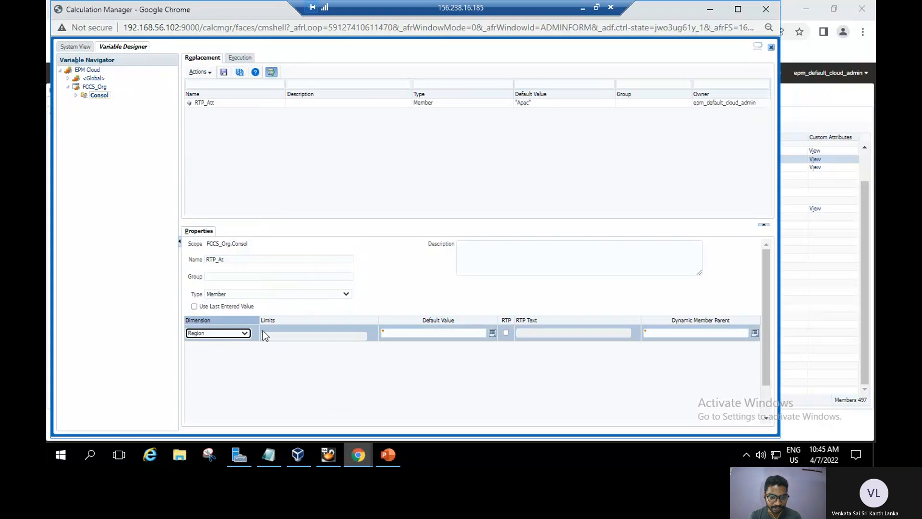
Make the RTP_At variable a runtime prompt and limit its Region members to USA and Europe
{"action": "left_click", "coordinate": [505, 333]}
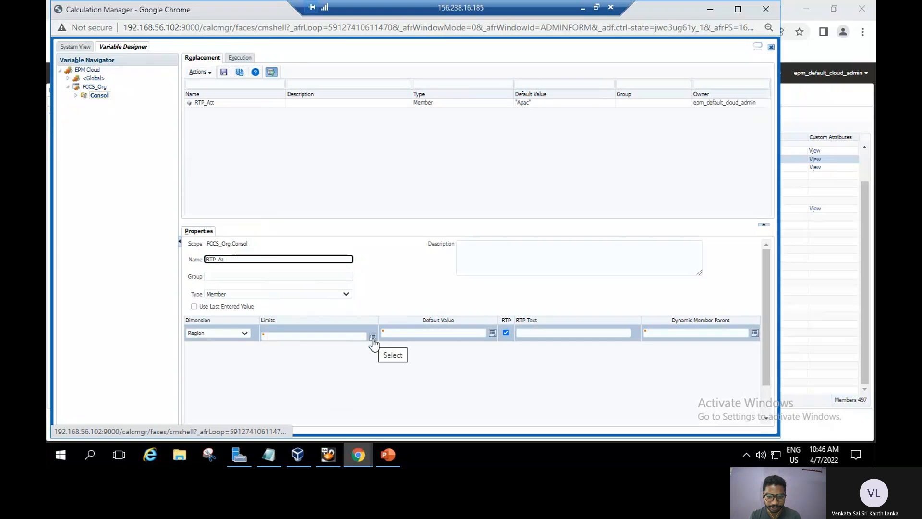
{"action": "left_click", "coordinate": [373, 336]}
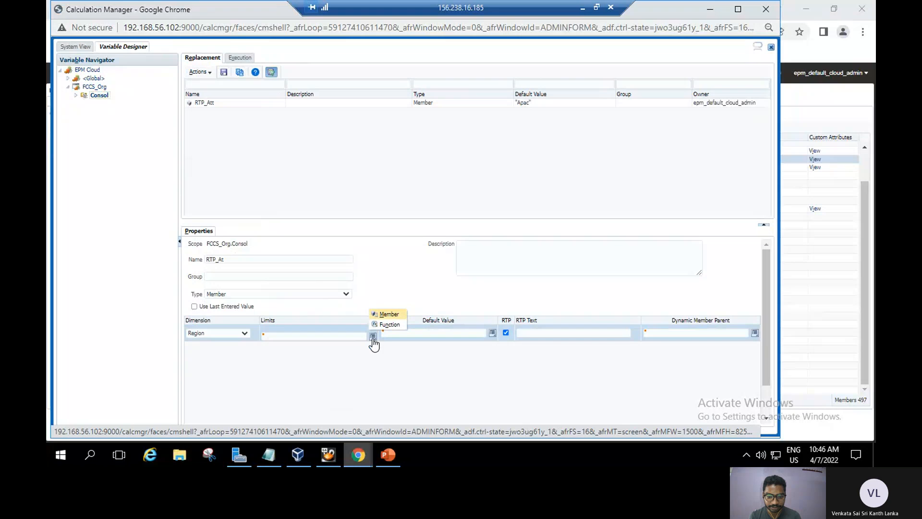
{"action": "left_click", "coordinate": [389, 314]}
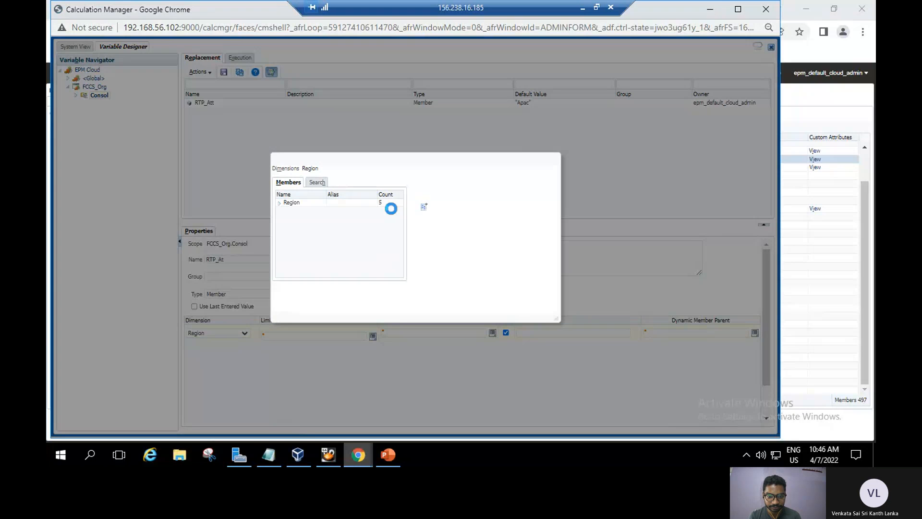
{"action": "left_click", "coordinate": [279, 203]}
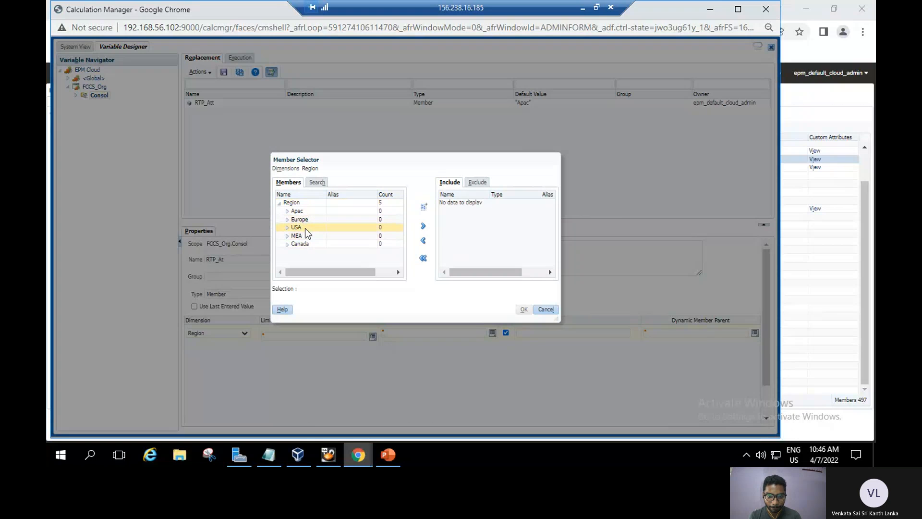
{"action": "left_click", "coordinate": [305, 228]}
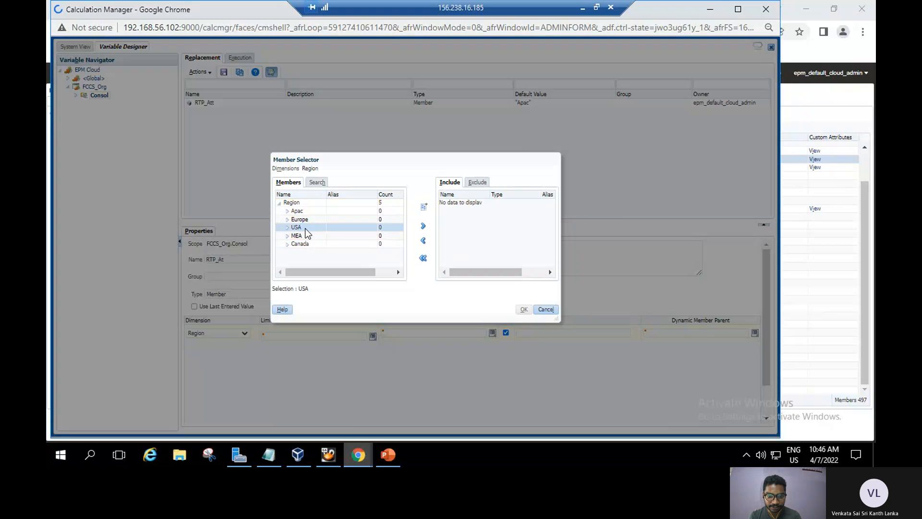
{"action": "left_click", "coordinate": [423, 225]}
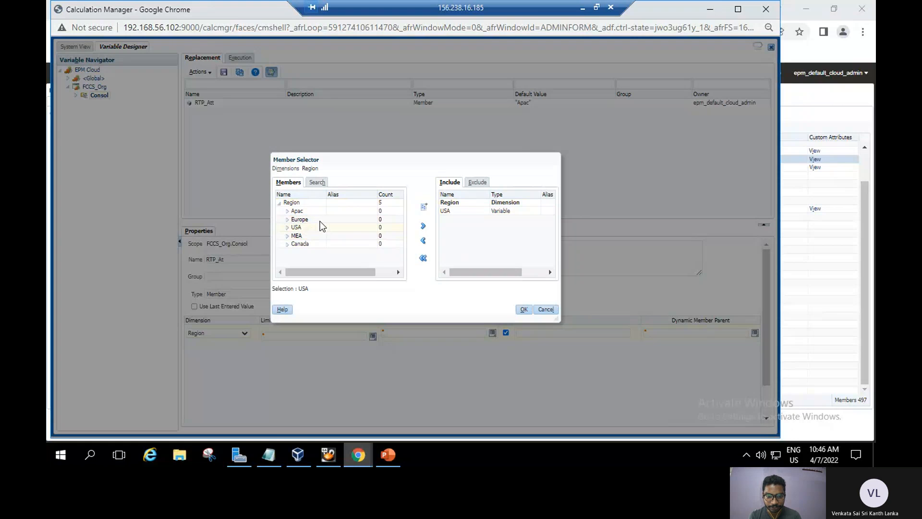
{"action": "left_click", "coordinate": [336, 219]}
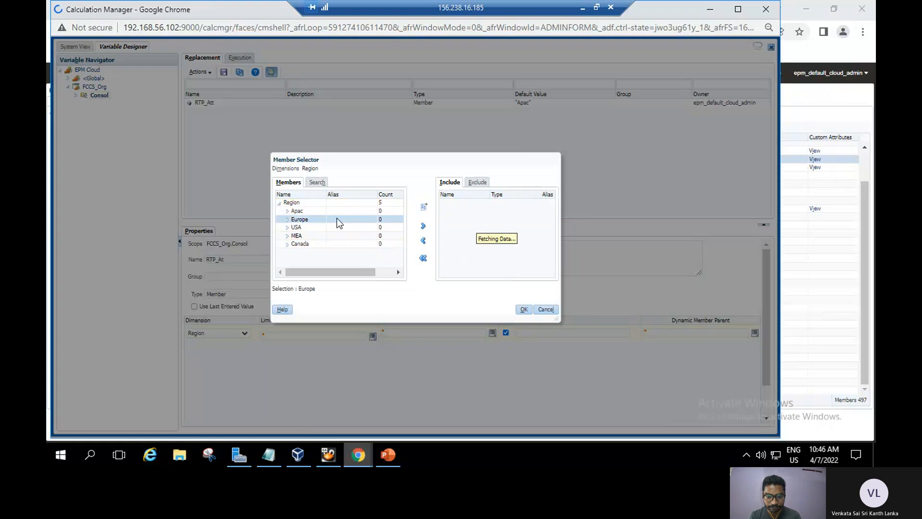
{"action": "left_click", "coordinate": [423, 226]}
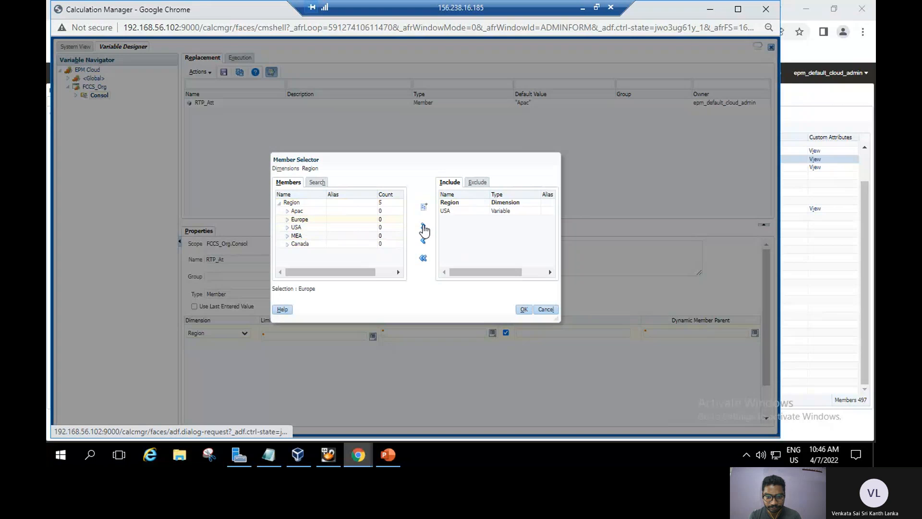
{"action": "left_click", "coordinate": [523, 310]}
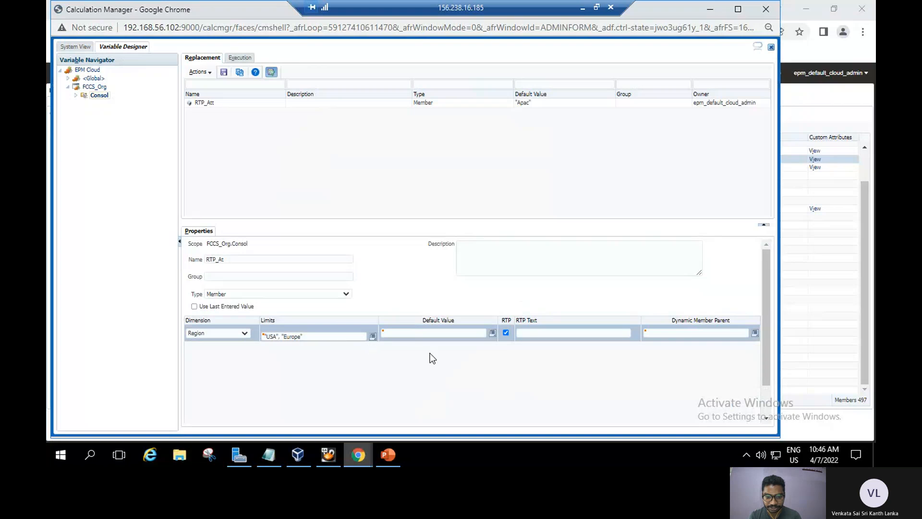
{"action": "left_click", "coordinate": [493, 336]}
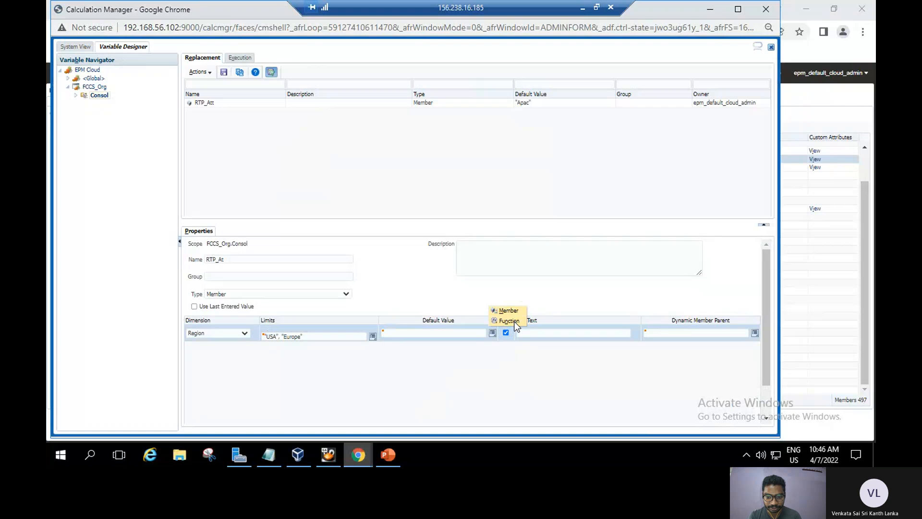
{"action": "left_click", "coordinate": [515, 322]}
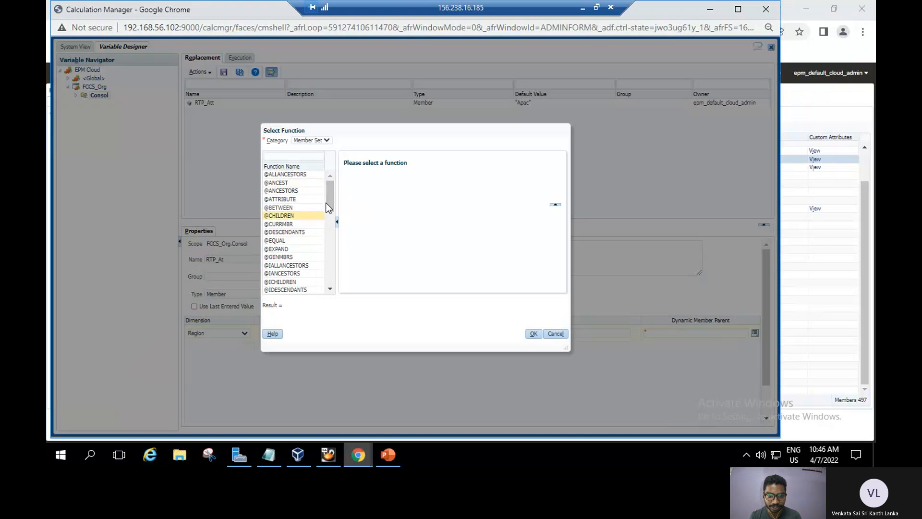
{"action": "left_click", "coordinate": [291, 198]}
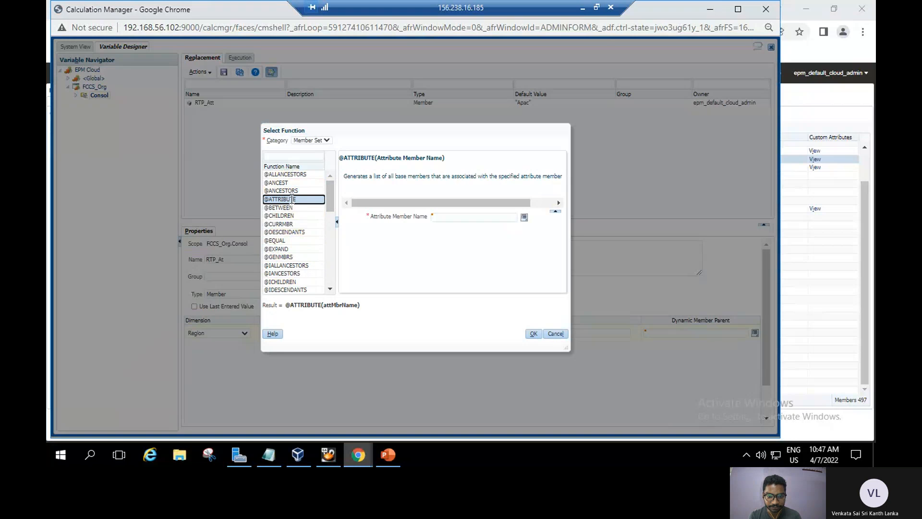
{"action": "left_click", "coordinate": [524, 217]}
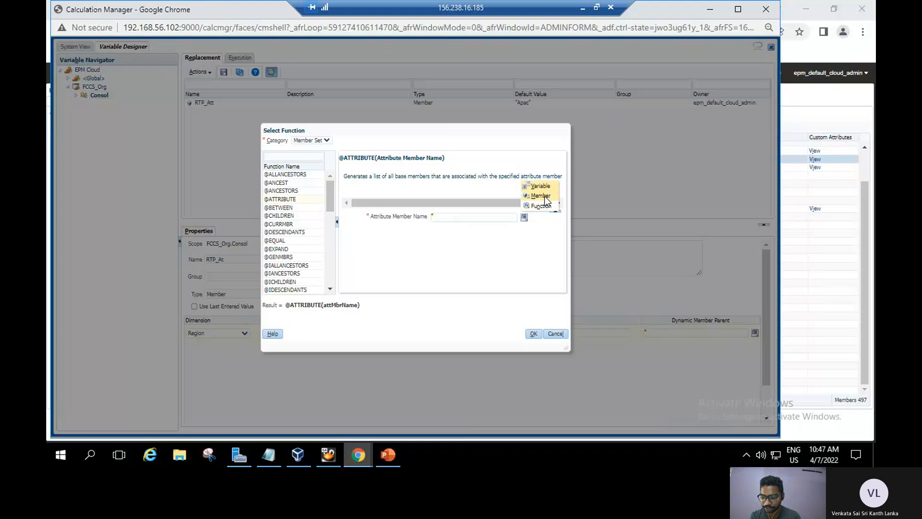
{"action": "left_click", "coordinate": [540, 196]}
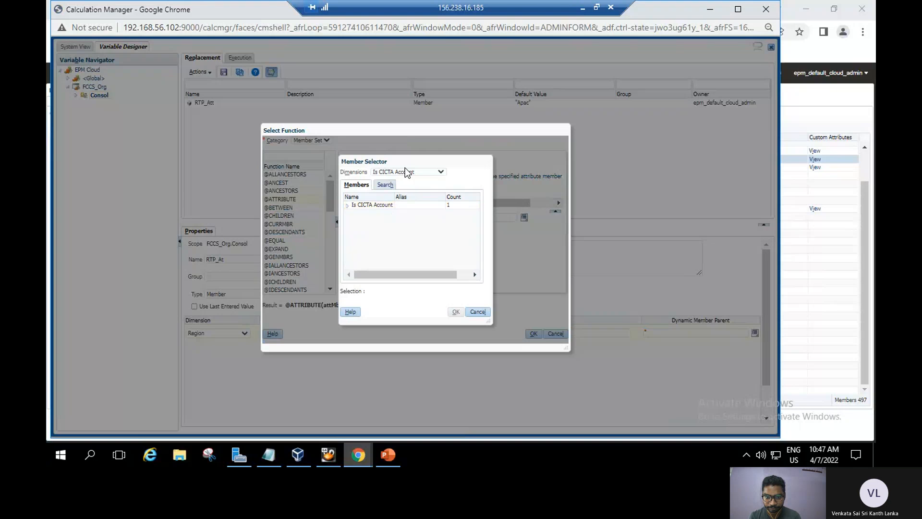
{"action": "left_click", "coordinate": [441, 172]}
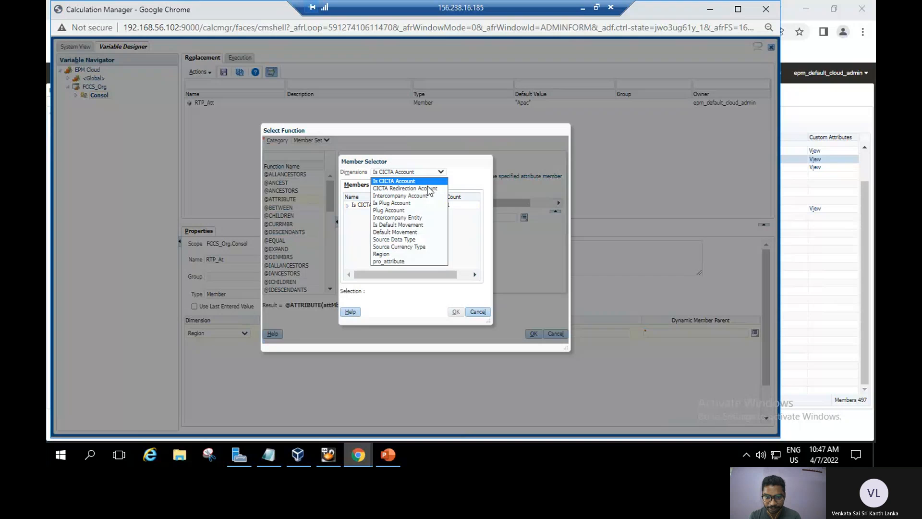
{"action": "left_click", "coordinate": [382, 255]}
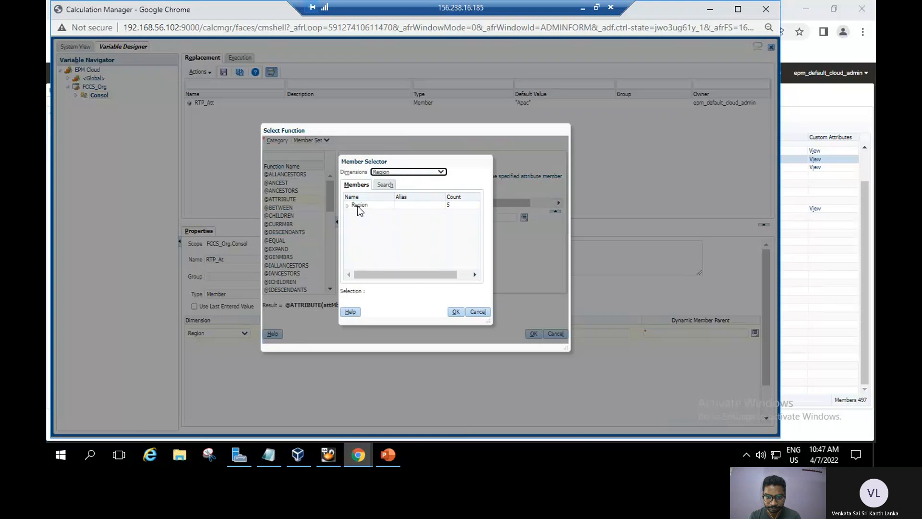
{"action": "left_click", "coordinate": [347, 206]}
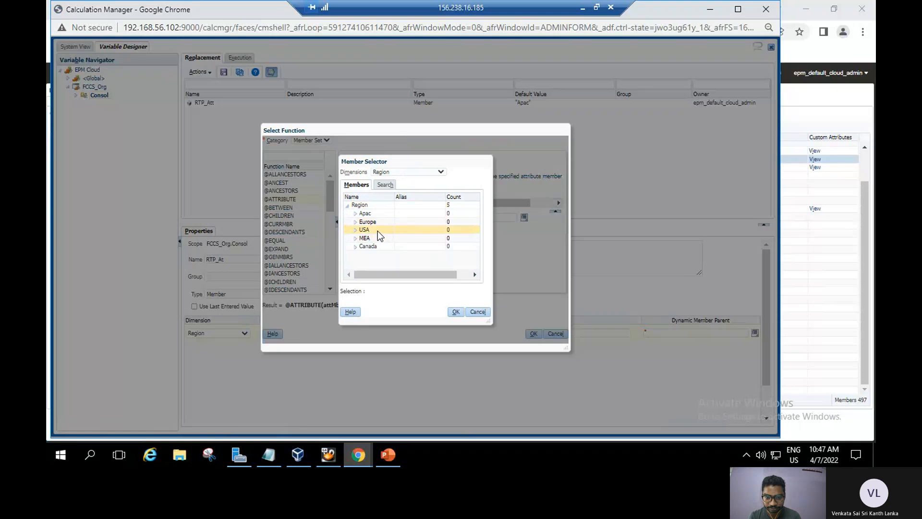
{"action": "left_click", "coordinate": [377, 230]}
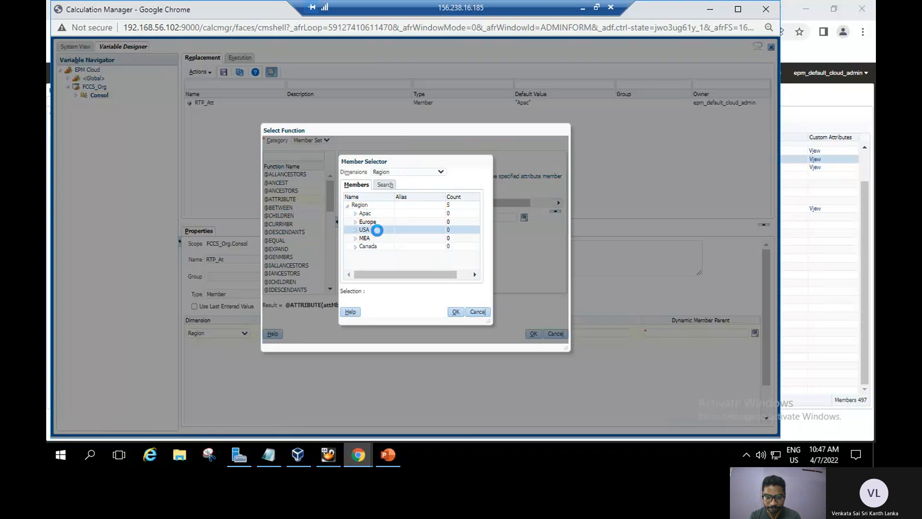
{"action": "left_click", "coordinate": [456, 312]}
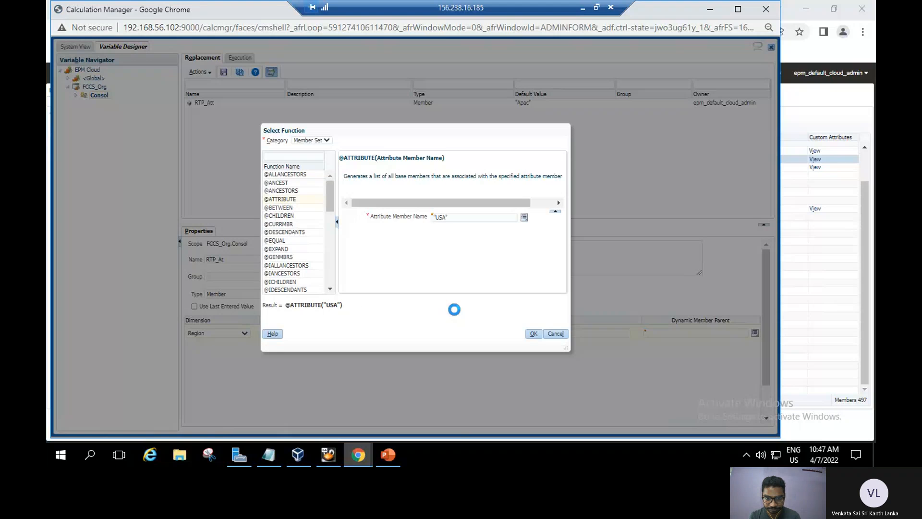
{"action": "left_click", "coordinate": [534, 334]}
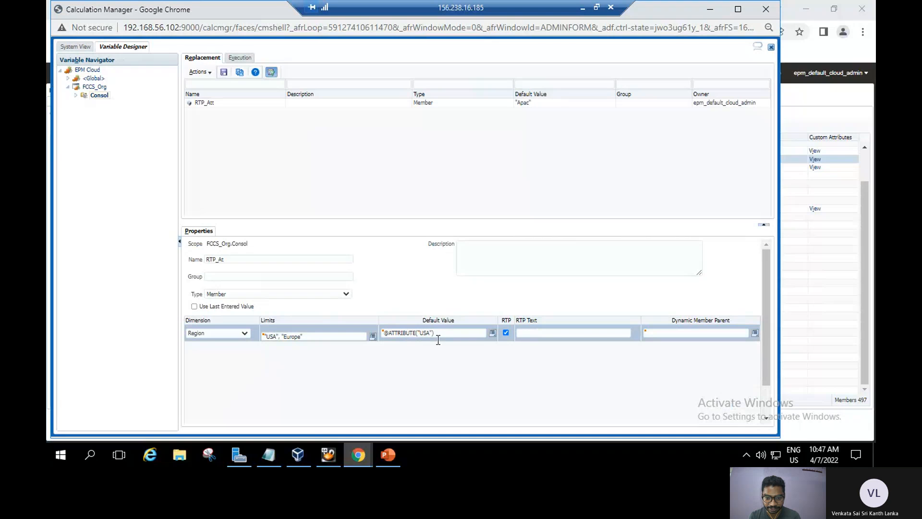
Try to save the RTP_At variable without any runtime prompt text
{"action": "left_click_drag", "start_coordinate": [701, 275], "coordinate": [405, 158]}
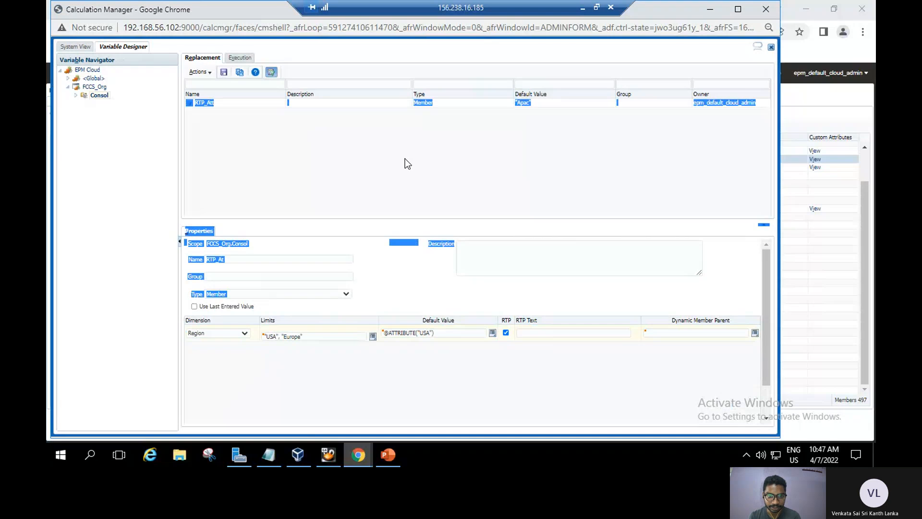
{"action": "left_click", "coordinate": [397, 168]}
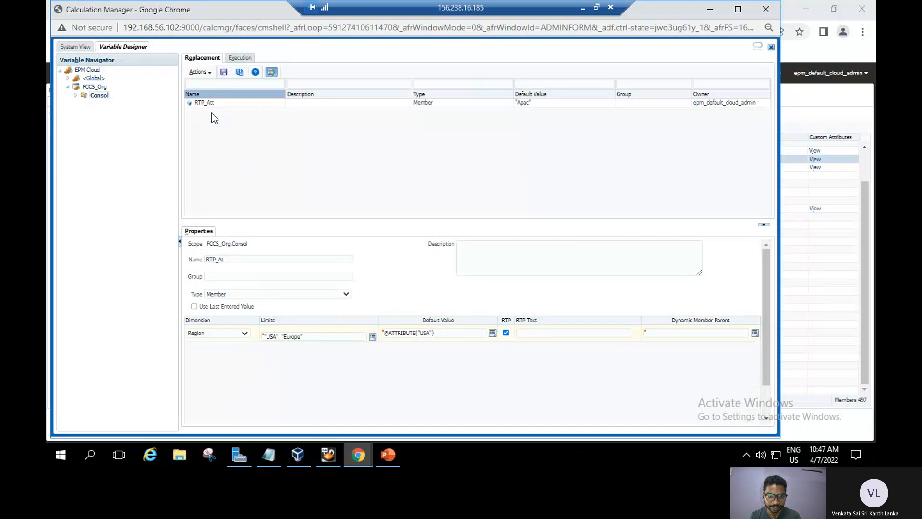
{"action": "left_click", "coordinate": [224, 73]}
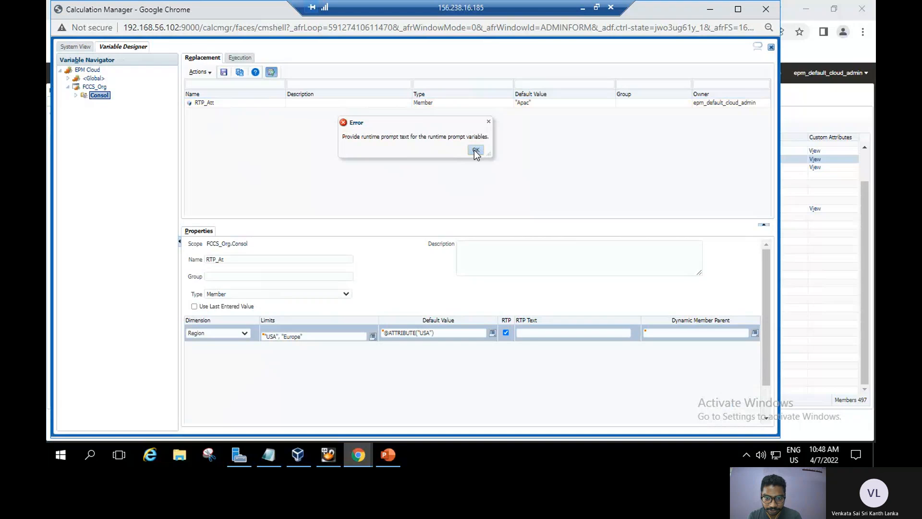
{"action": "left_click", "coordinate": [475, 151]}
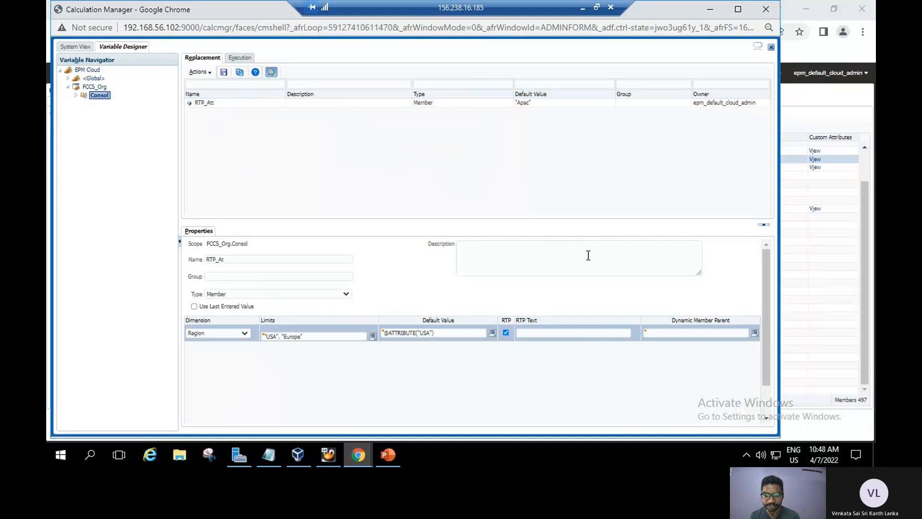
Enter the RTP text "Enter the attribute function" and save the RTP_At variable
{"action": "left_click", "coordinate": [576, 333]}
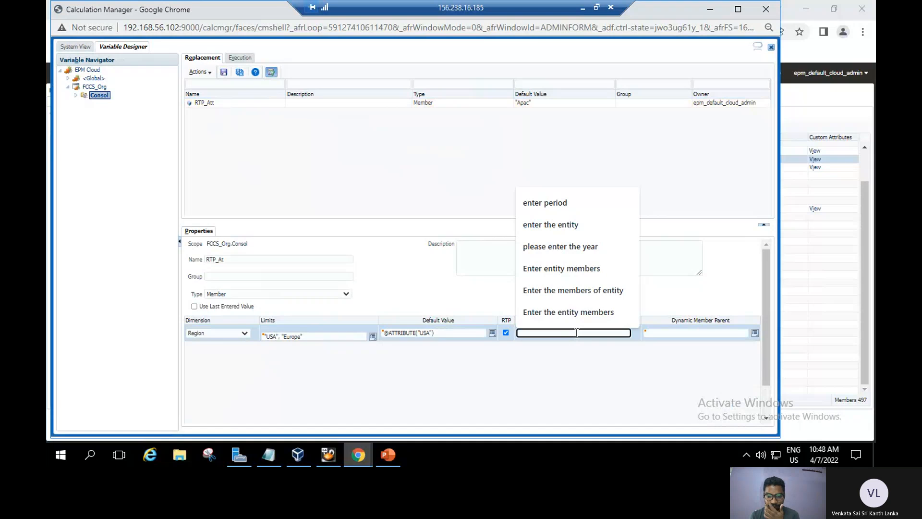
{"action": "type", "text": "E"}
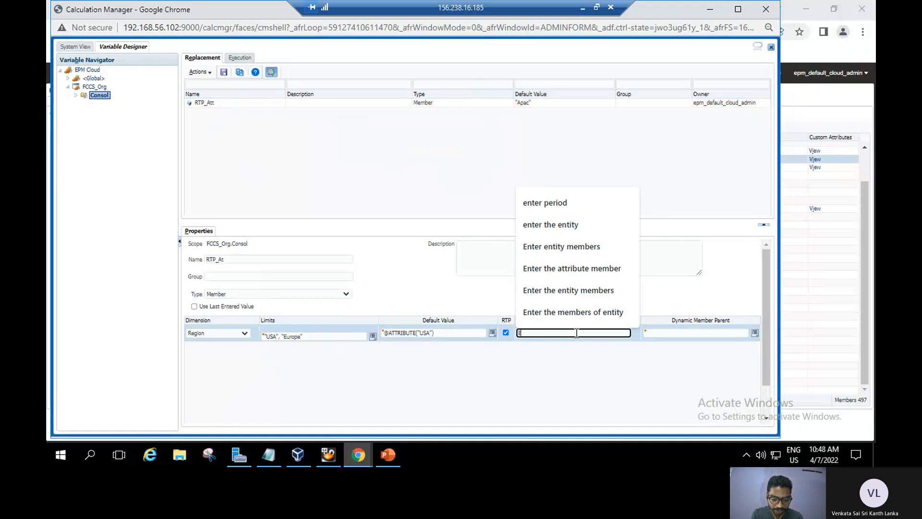
{"action": "type", "text": "nter the f"}
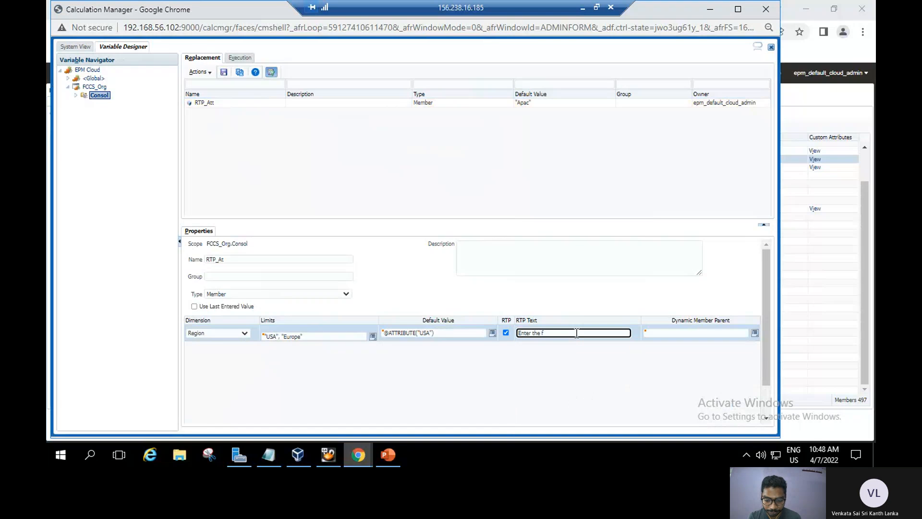
{"action": "key", "text": "BackSpace"}
{"action": "type", "text": "att"}
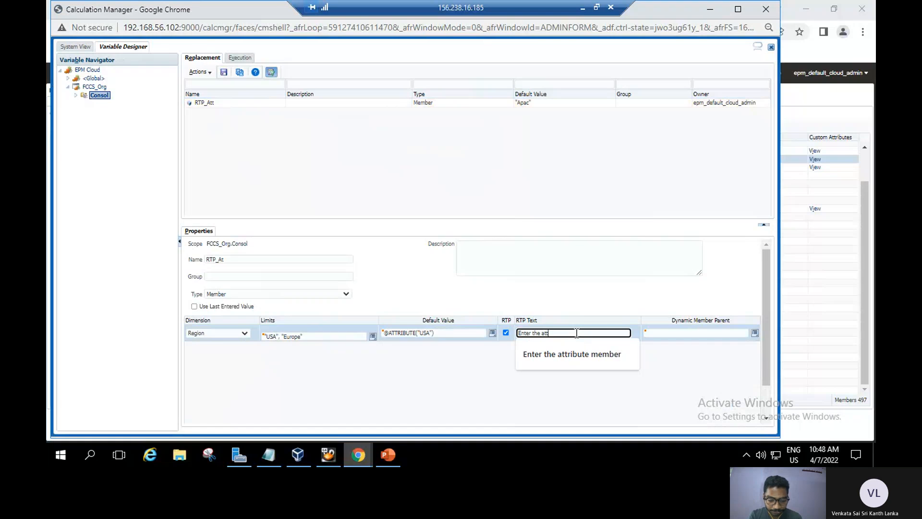
{"action": "type", "text": "ribute function"}
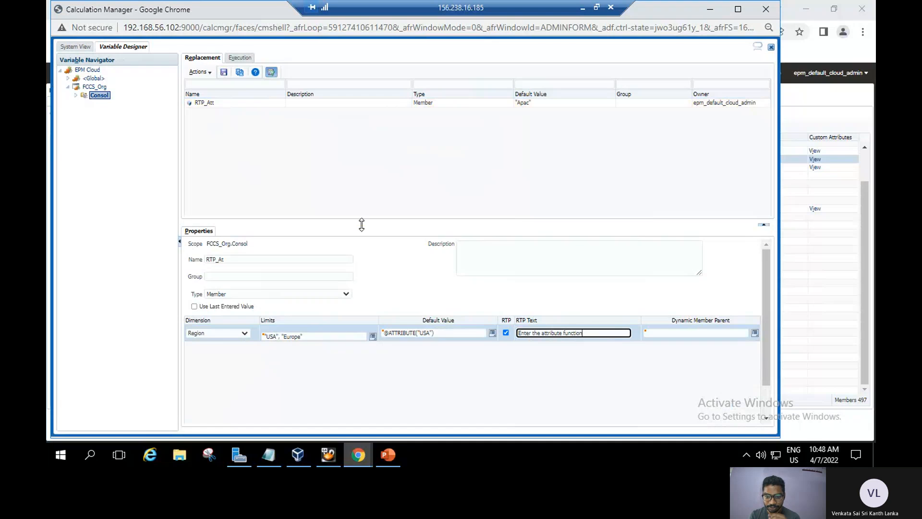
{"action": "left_click", "coordinate": [223, 72]}
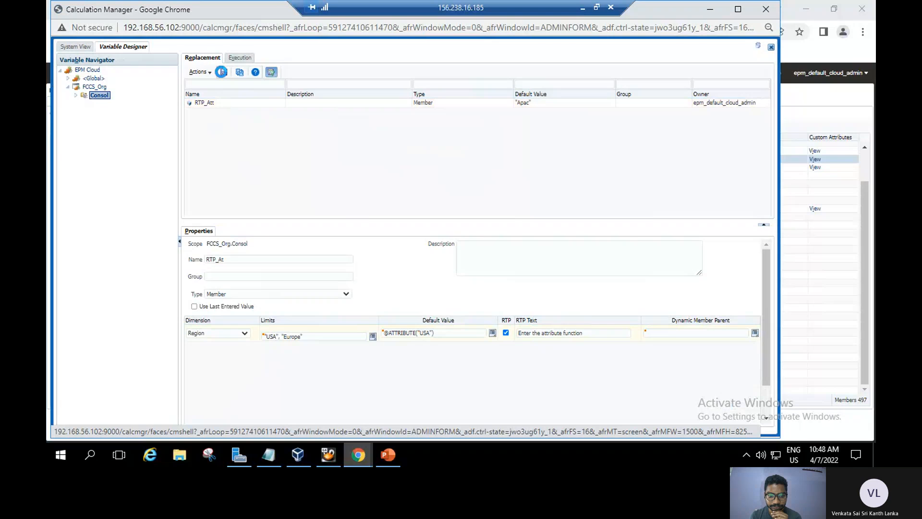
{"action": "left_click", "coordinate": [222, 72]}
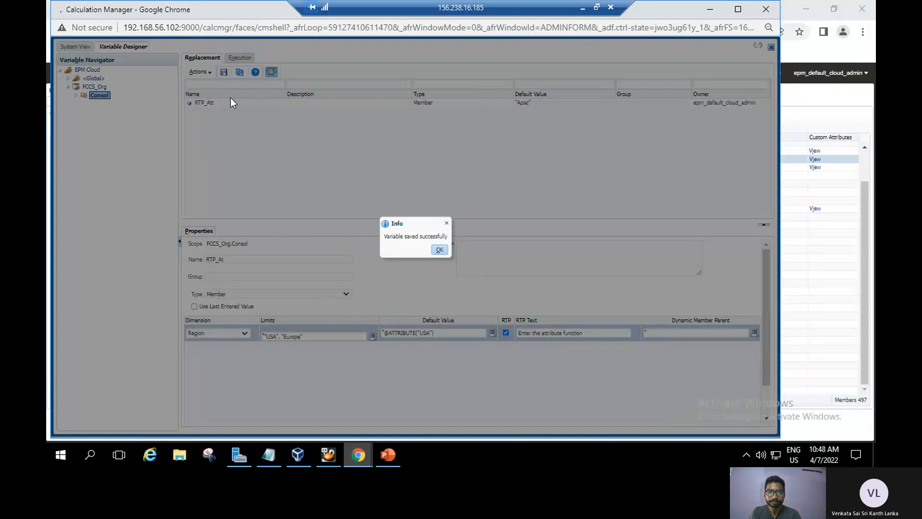
{"action": "left_click", "coordinate": [436, 250]}
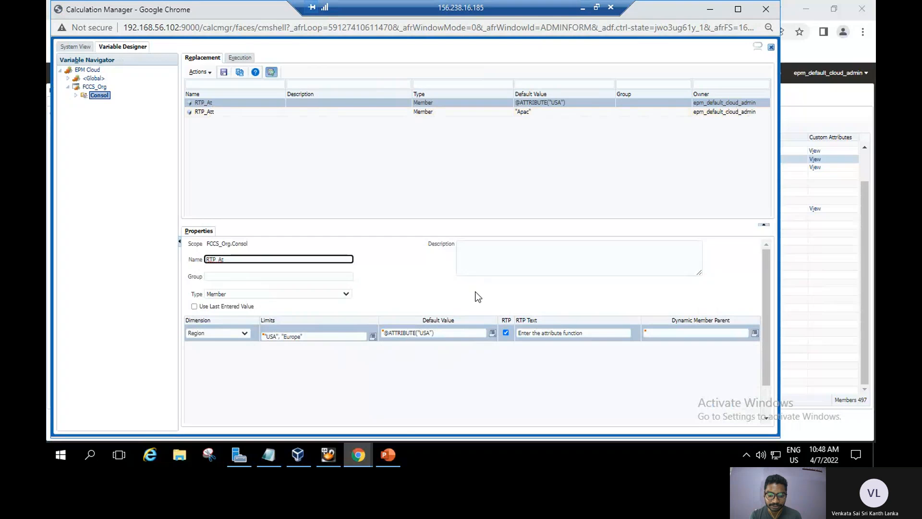
Switch to the PowerPoint presentation
{"action": "left_click", "coordinate": [387, 454]}
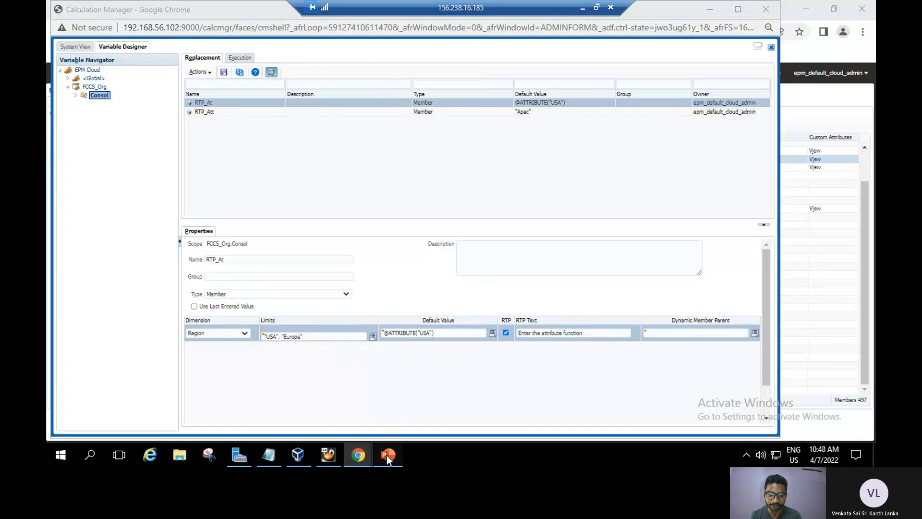
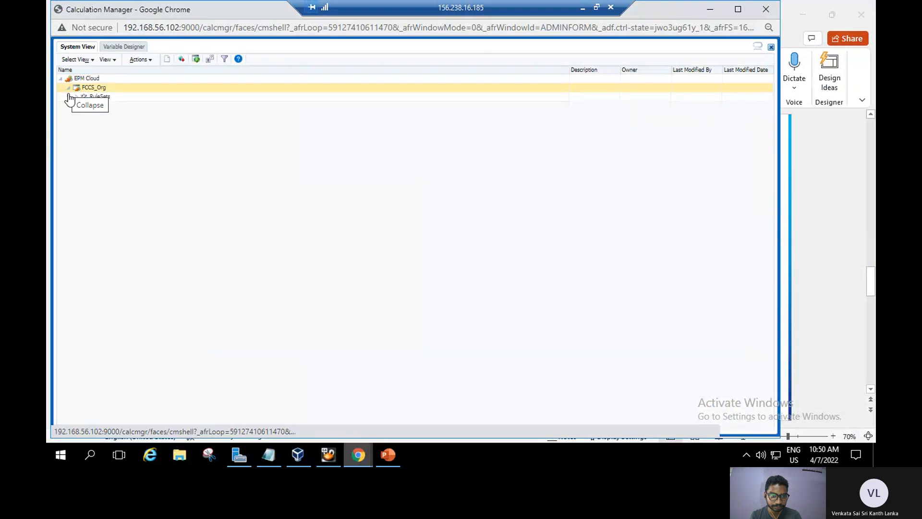
Open the Custom_Att rule from the Consol rules of the FCCS_Org application in Calculation Manager
{"action": "left_click", "coordinate": [77, 105]}
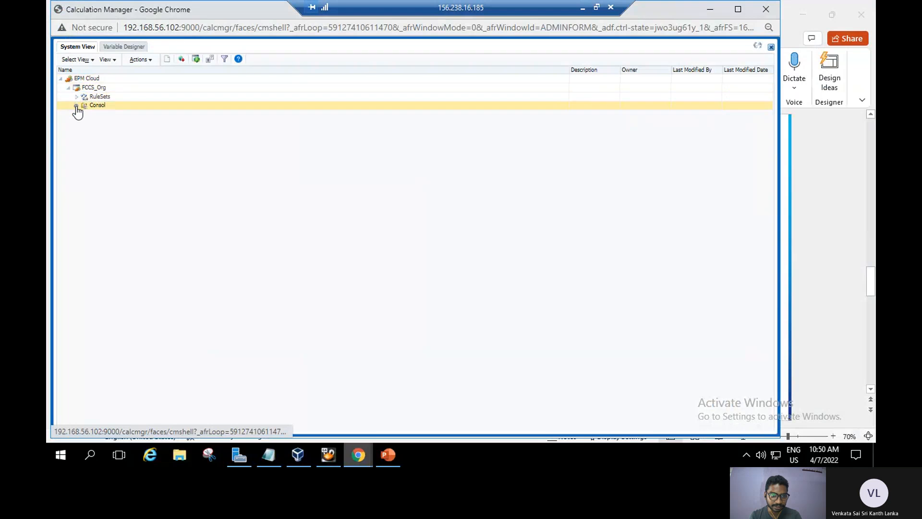
{"action": "left_click", "coordinate": [76, 106]}
{"action": "left_click", "coordinate": [119, 115]}
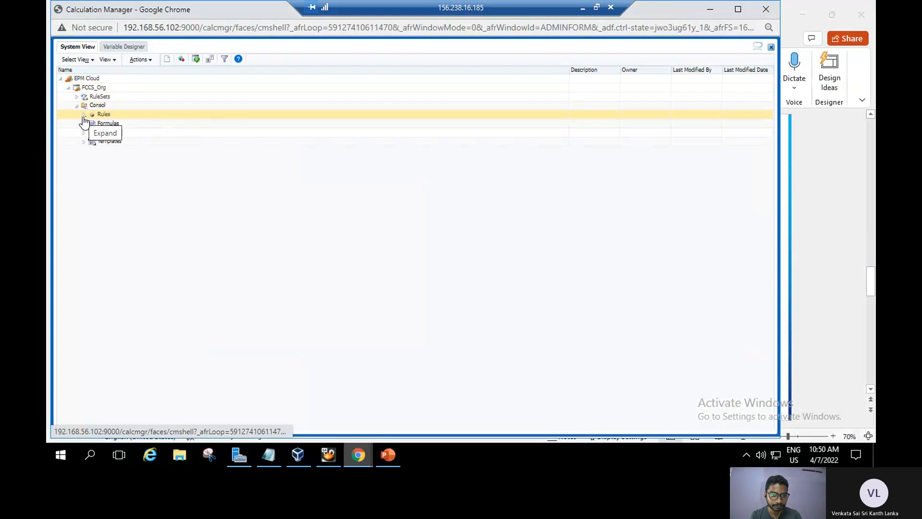
{"action": "right_click", "coordinate": [117, 114]}
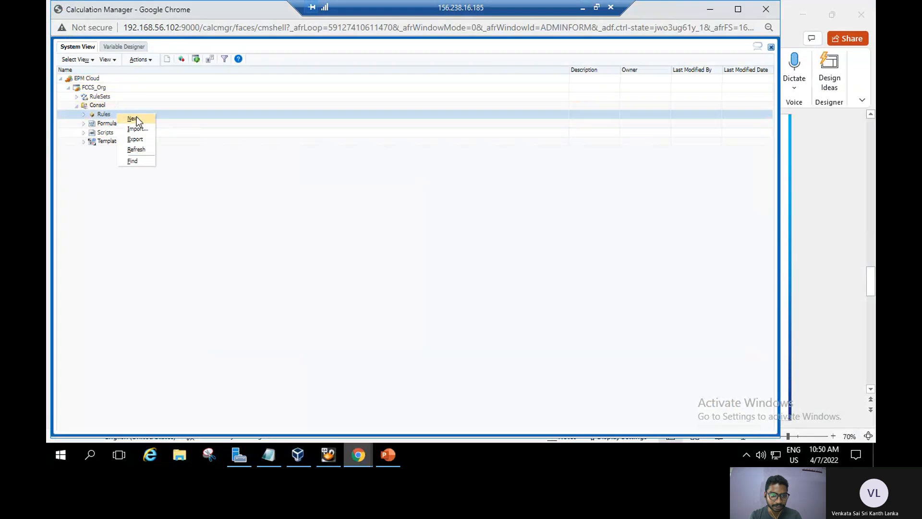
{"action": "left_click", "coordinate": [82, 117]}
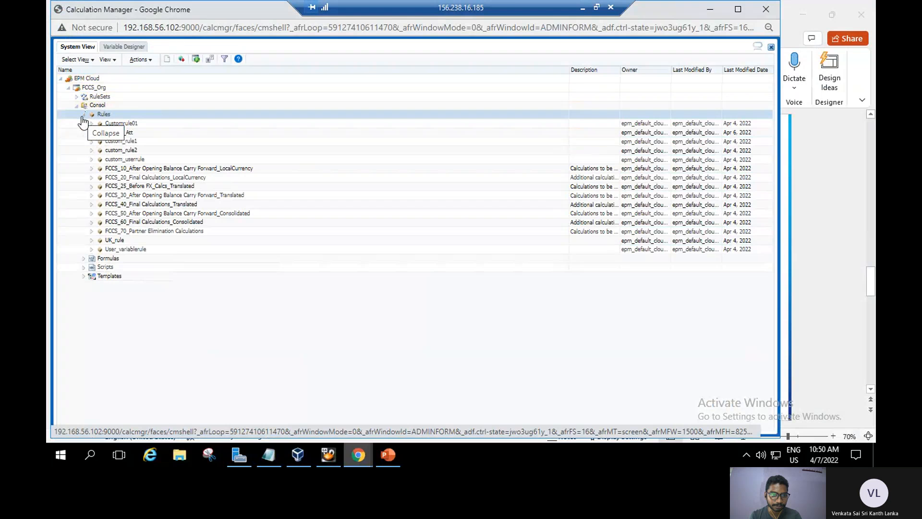
{"action": "left_click", "coordinate": [132, 132]}
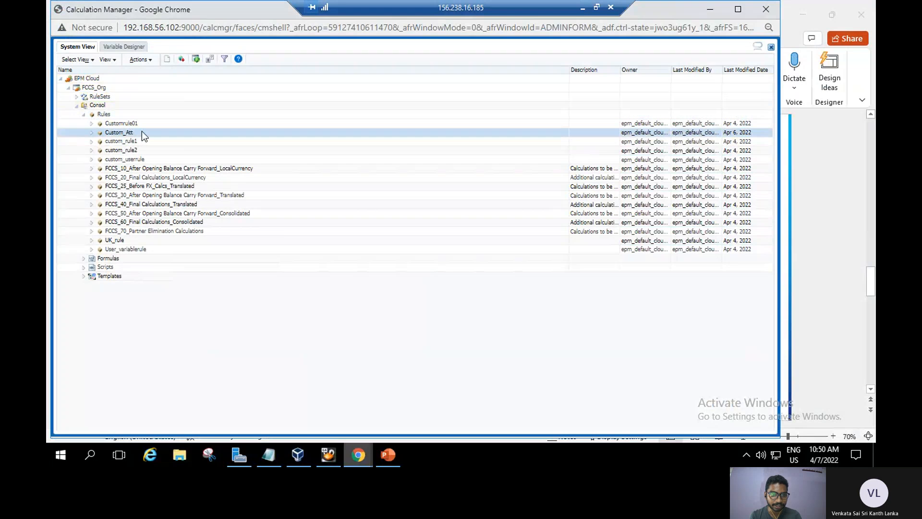
{"action": "left_click", "coordinate": [125, 133]}
{"action": "double_click", "coordinate": [124, 133]}
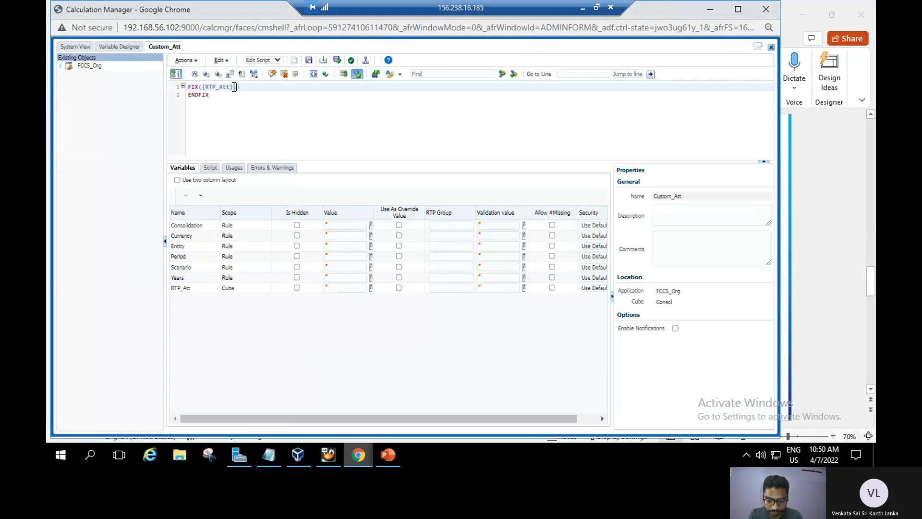
Add the {RTP_At} variable after {RTP_Att} in the FIX statement, separated by a comma, and save the Custom_Att rule
{"action": "type", "text": ",{}"}
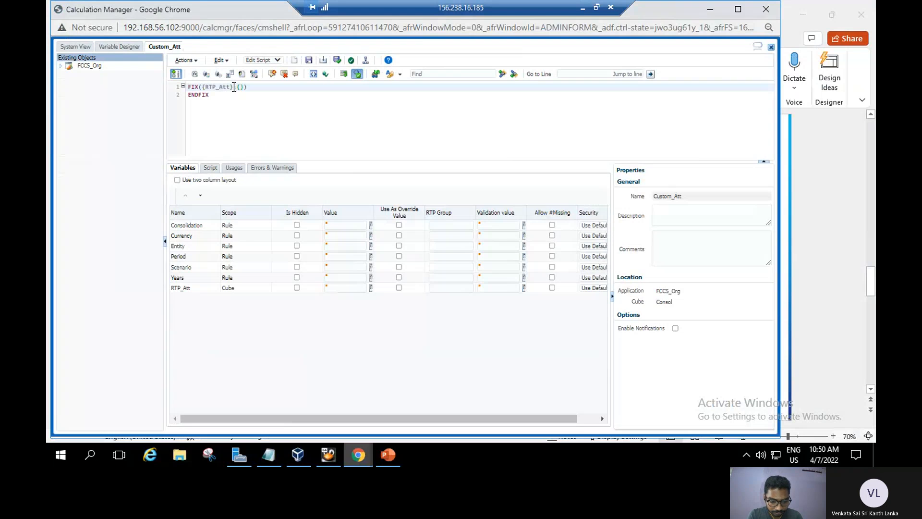
{"action": "type", "text": "RT"}
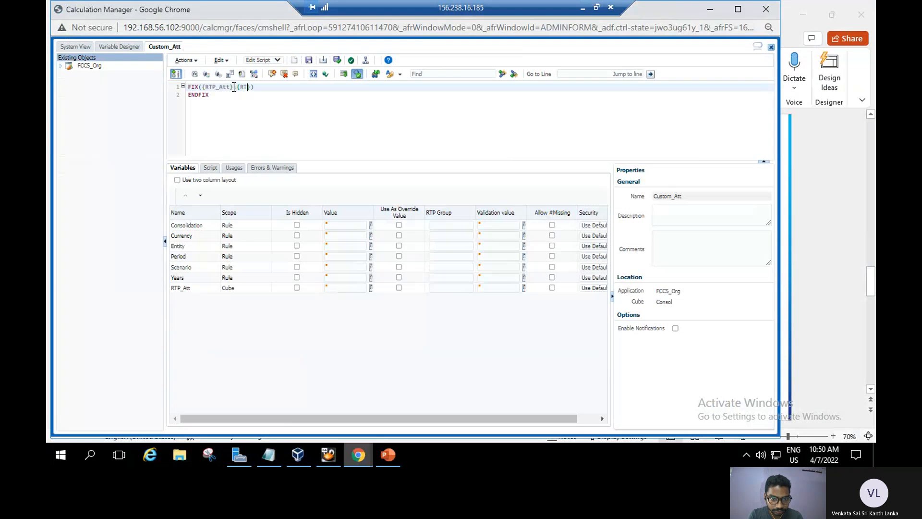
{"action": "type", "text": "P_"}
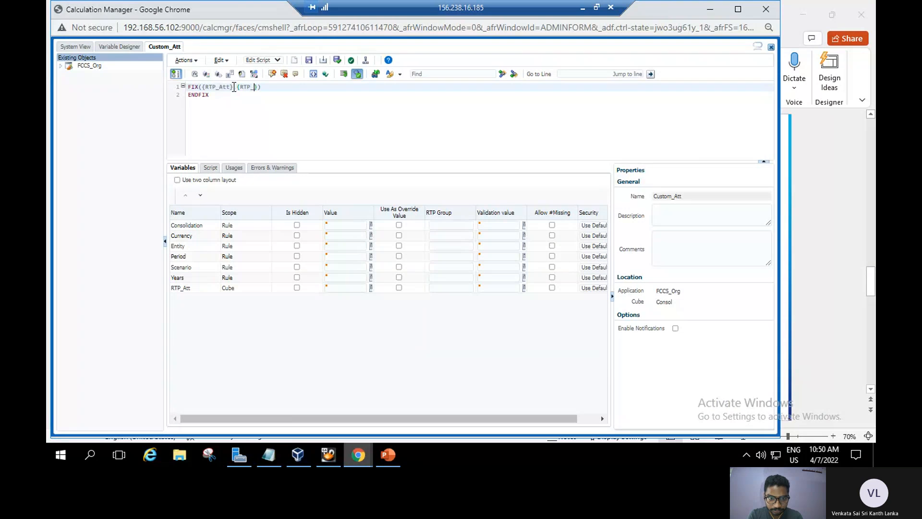
{"action": "type", "text": "At"}
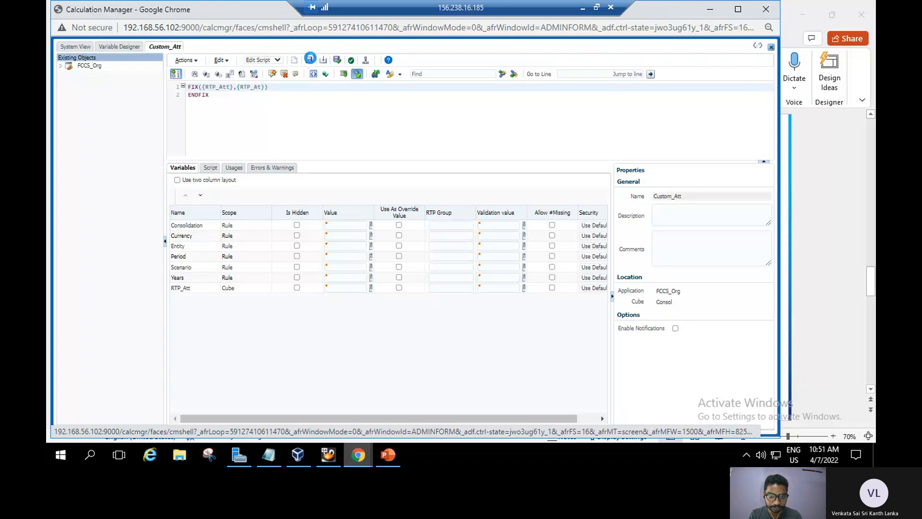
{"action": "left_click", "coordinate": [310, 59]}
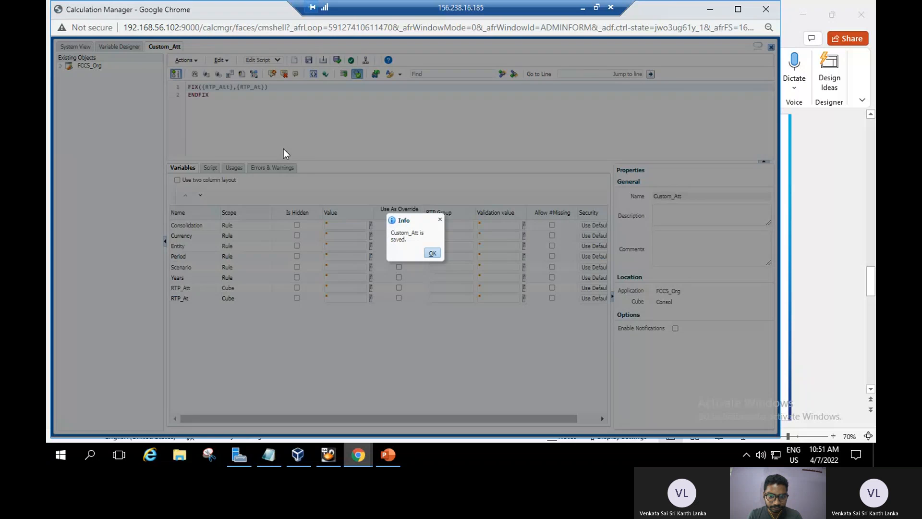
{"action": "left_click", "coordinate": [432, 253]}
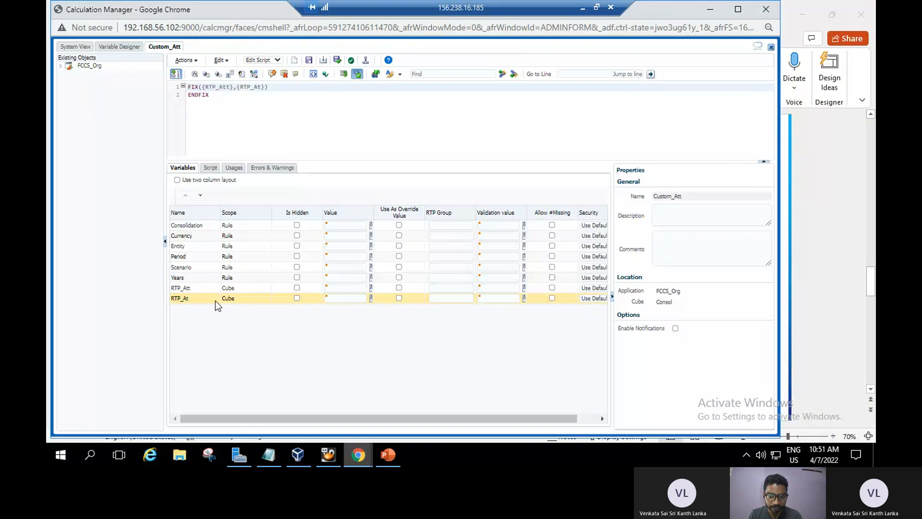
Validate the Custom_Att rule and deploy it
{"action": "left_click", "coordinate": [351, 60]}
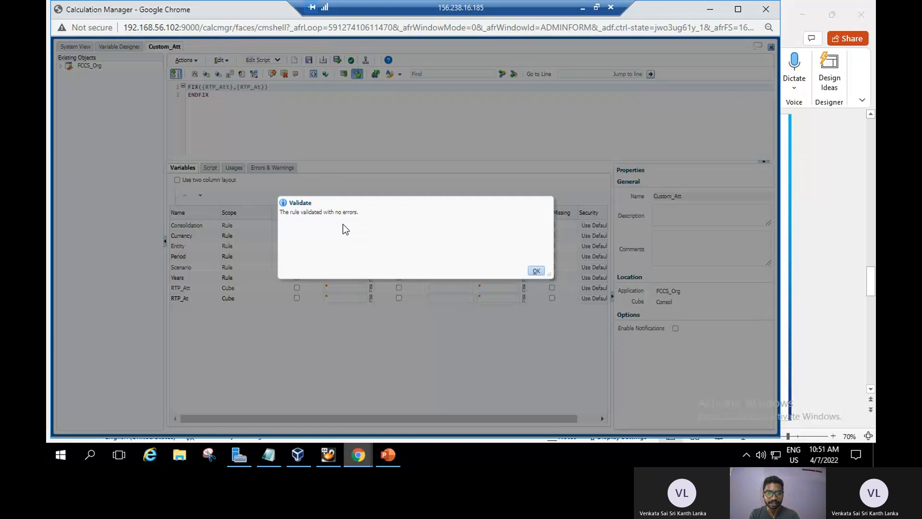
{"action": "left_click", "coordinate": [536, 271]}
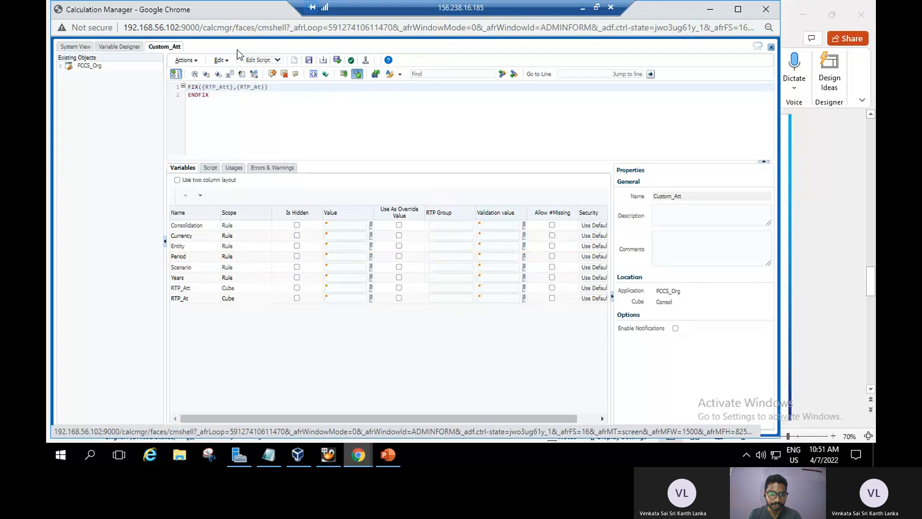
{"action": "left_click", "coordinate": [185, 60]}
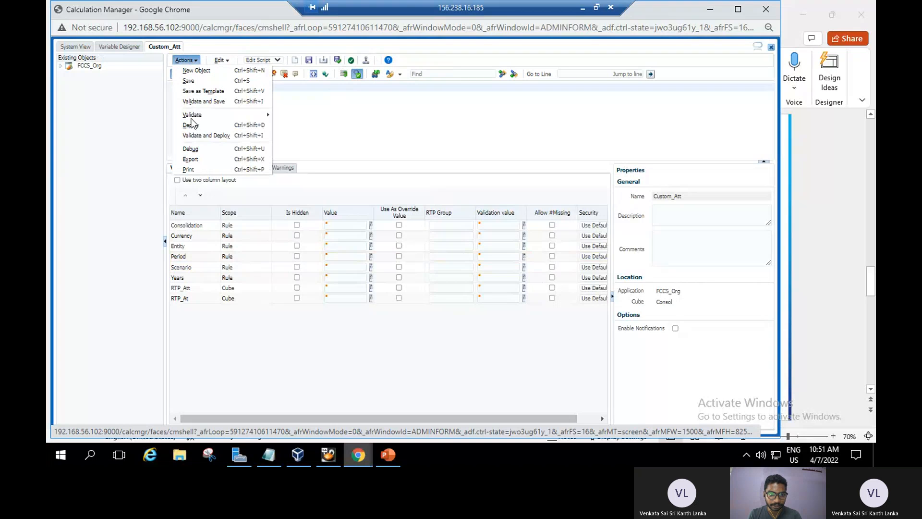
{"action": "left_click", "coordinate": [192, 125]}
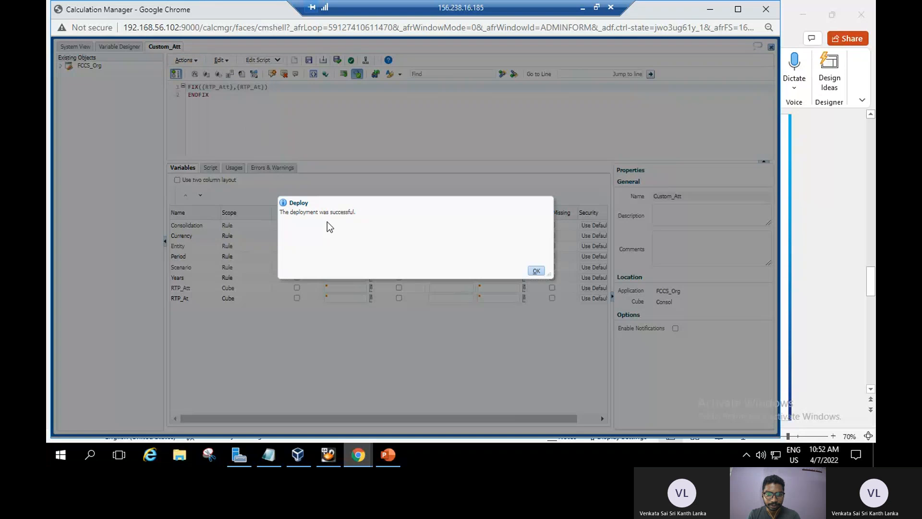
{"action": "left_click", "coordinate": [536, 271]}
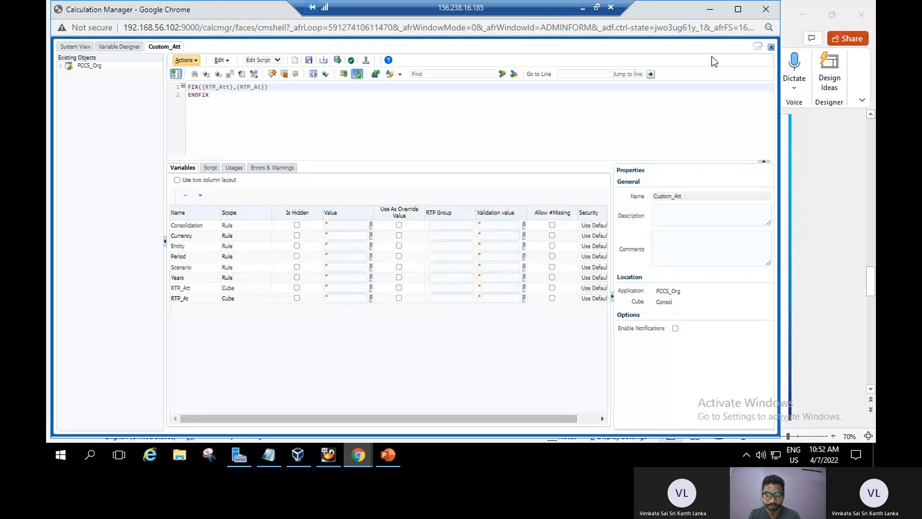
Close Calculation Manager and bring up the runtime prompts of Custom_Att from the application's Business Rules list
{"action": "left_click", "coordinate": [765, 15]}
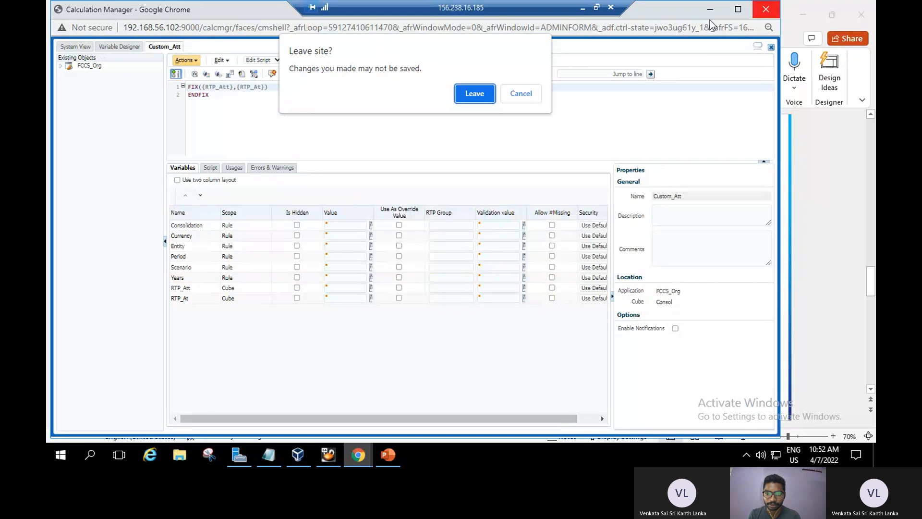
{"action": "left_click", "coordinate": [480, 91]}
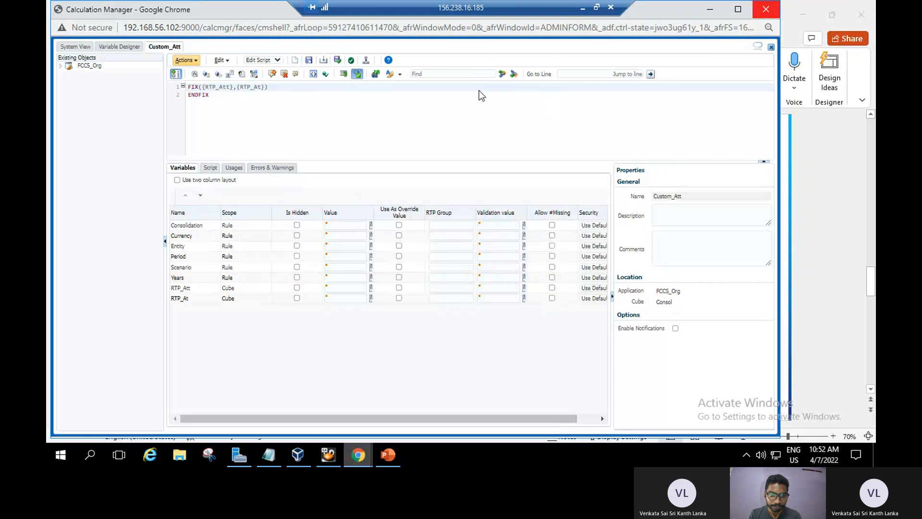
{"action": "left_click", "coordinate": [358, 454]}
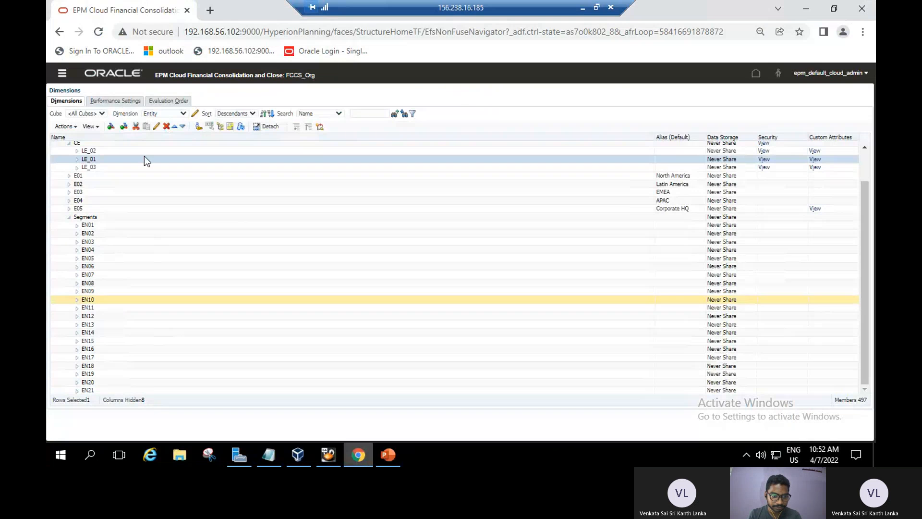
{"action": "left_click", "coordinate": [59, 76]}
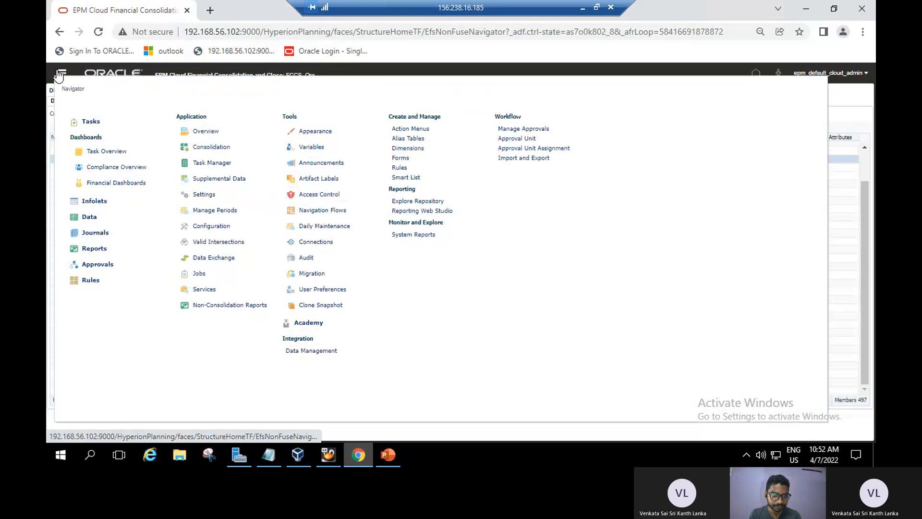
{"action": "left_click", "coordinate": [88, 281]}
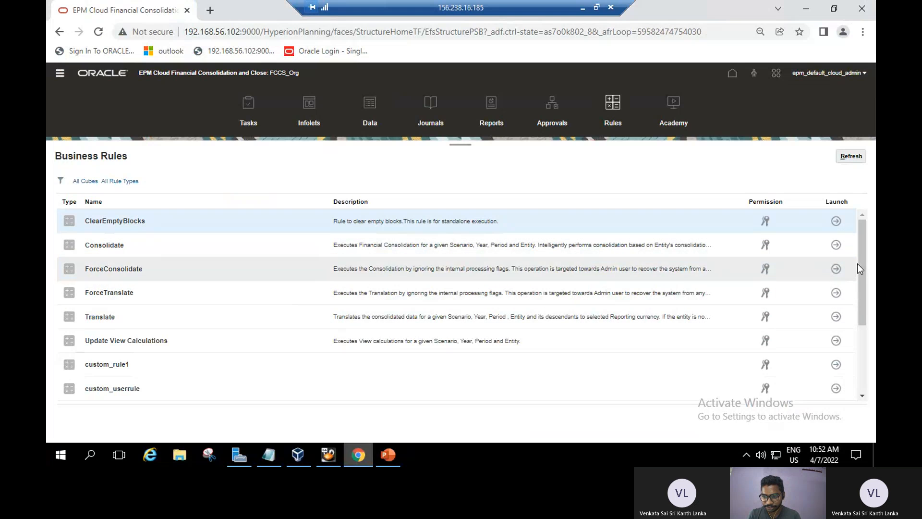
{"action": "left_click_drag", "start_coordinate": [859, 267], "coordinate": [864, 370]}
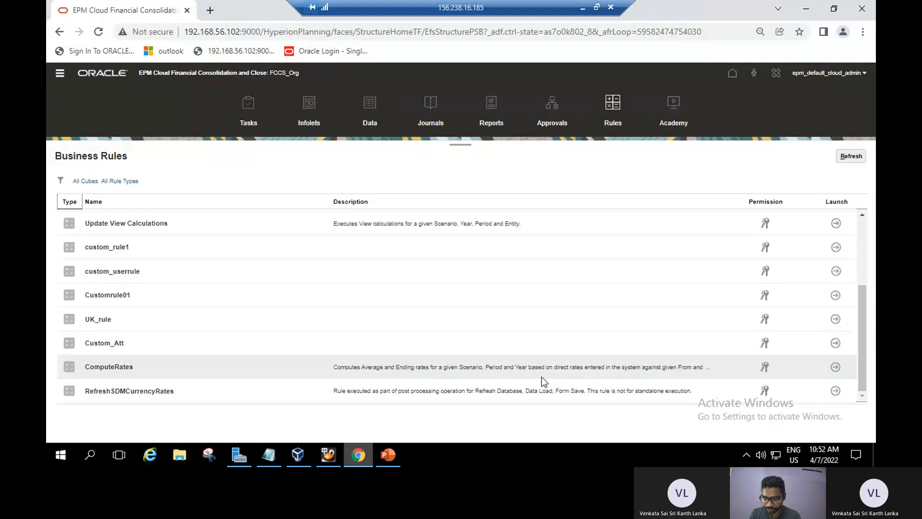
{"action": "left_click", "coordinate": [836, 343]}
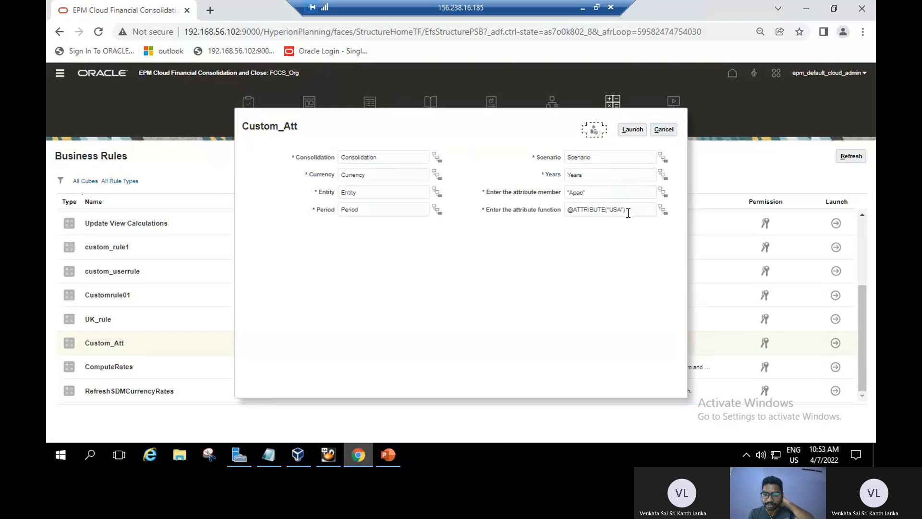
Check which Region members the attribute function prompt offers, and dismiss the Custom_Att prompts without launching the rule
{"action": "left_click", "coordinate": [663, 210]}
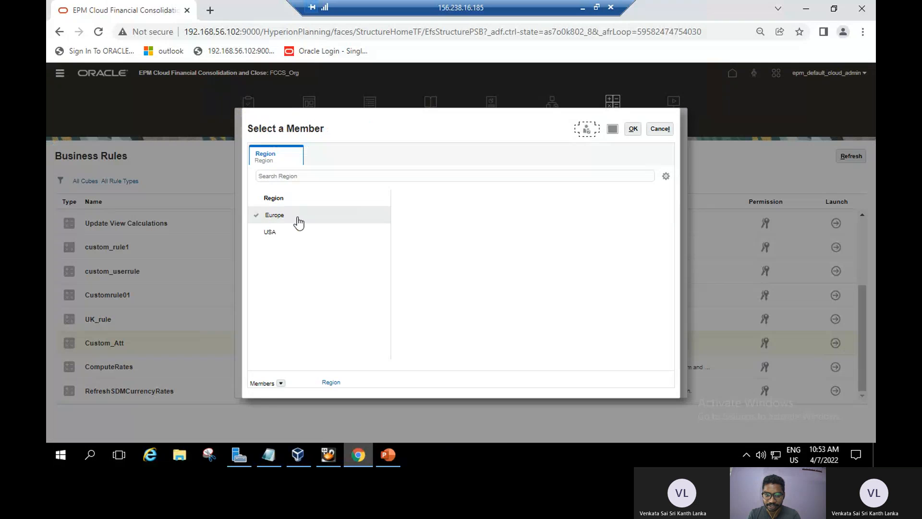
{"action": "left_click", "coordinate": [294, 233]}
{"action": "left_click", "coordinate": [294, 233]}
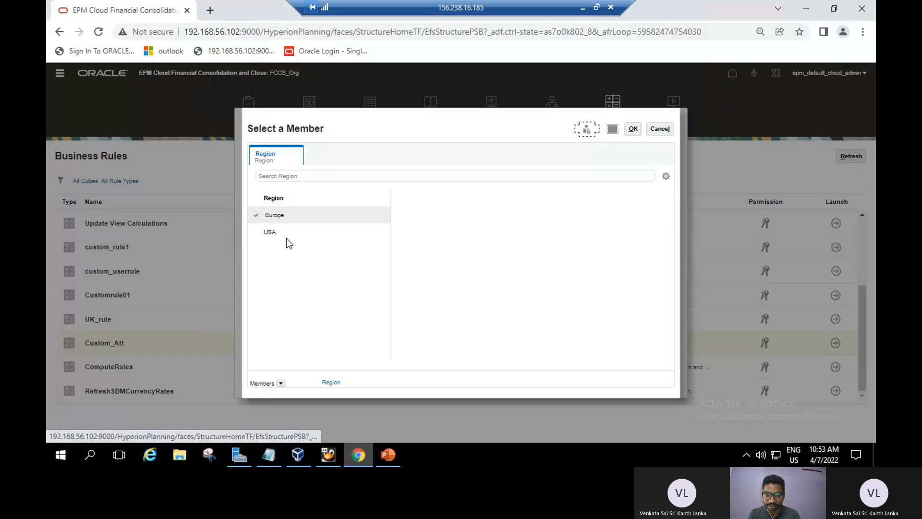
{"action": "left_click", "coordinate": [656, 130]}
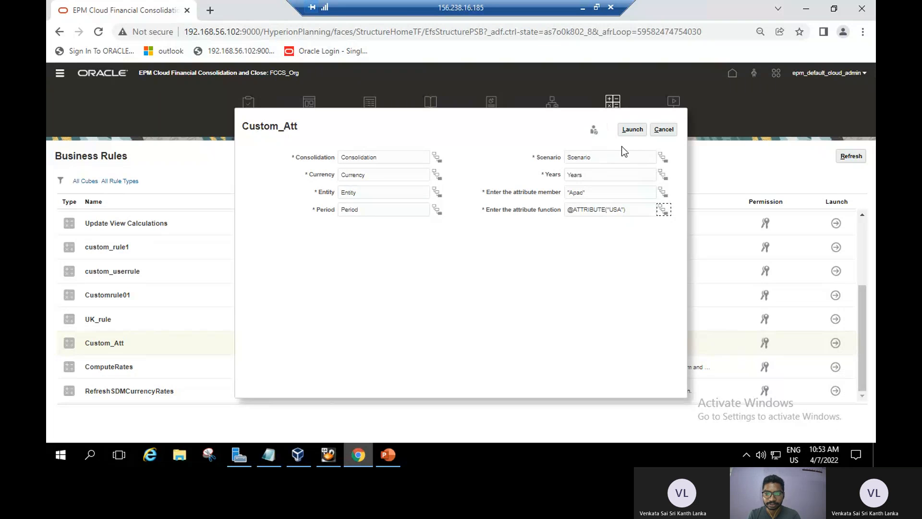
{"action": "left_click", "coordinate": [662, 131]}
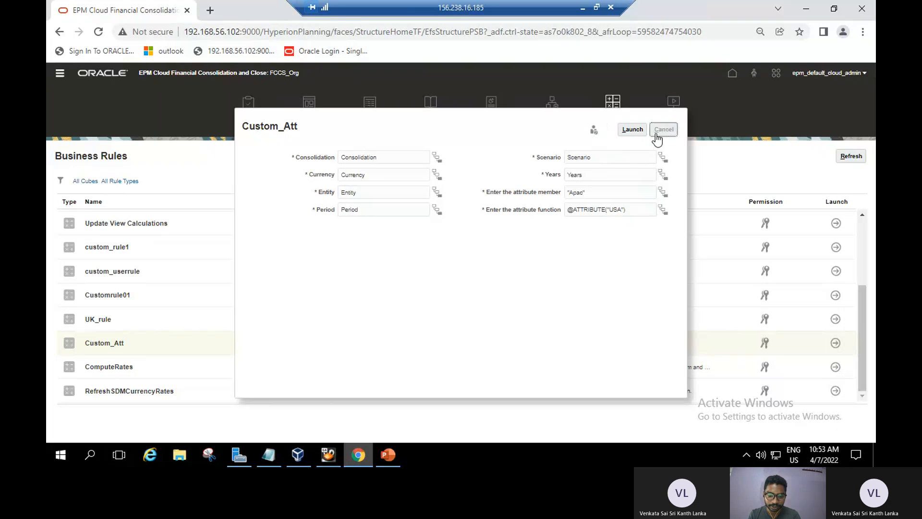
Switch to the PowerPoint presentation and read slide 7 on using the attribute dimension in Smart View
{"action": "left_click", "coordinate": [390, 457]}
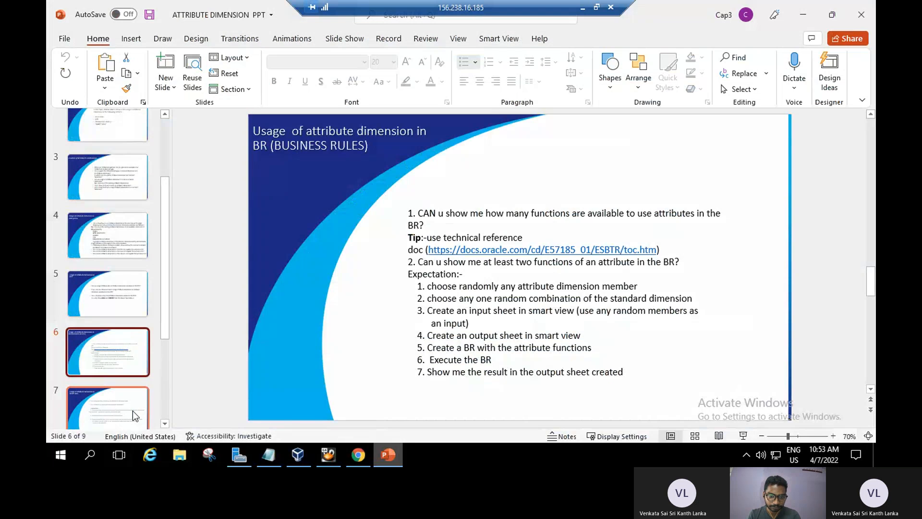
{"action": "left_click", "coordinate": [132, 411]}
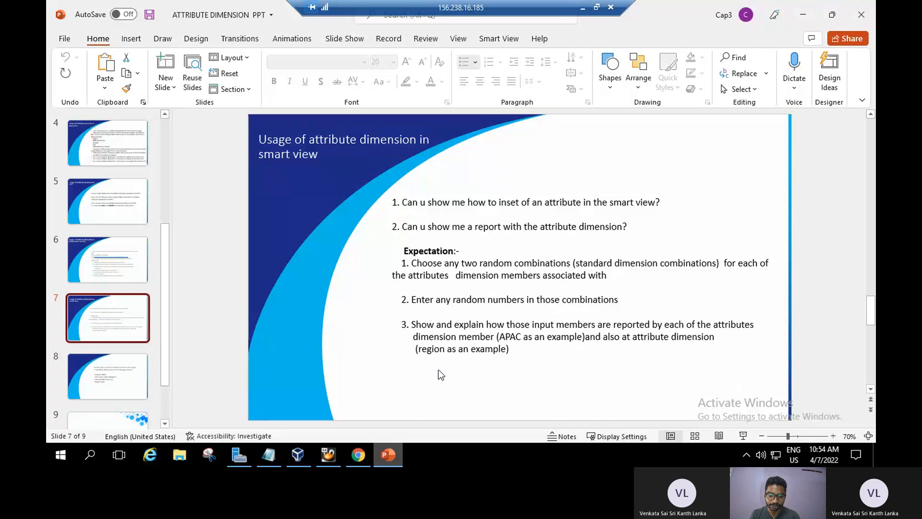
Start Excel with a blank workbook and show the Smart View private connections
{"action": "left_click", "coordinate": [60, 455]}
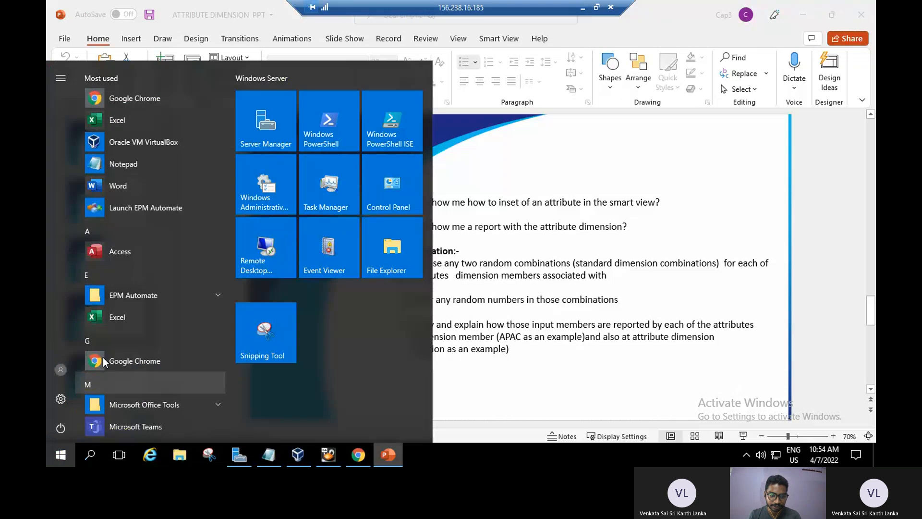
{"action": "left_click", "coordinate": [119, 318]}
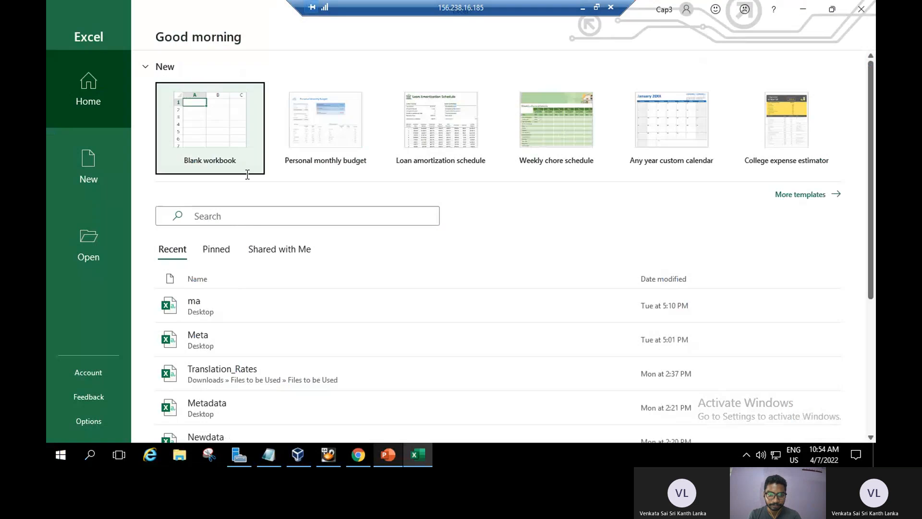
{"action": "left_click", "coordinate": [233, 122]}
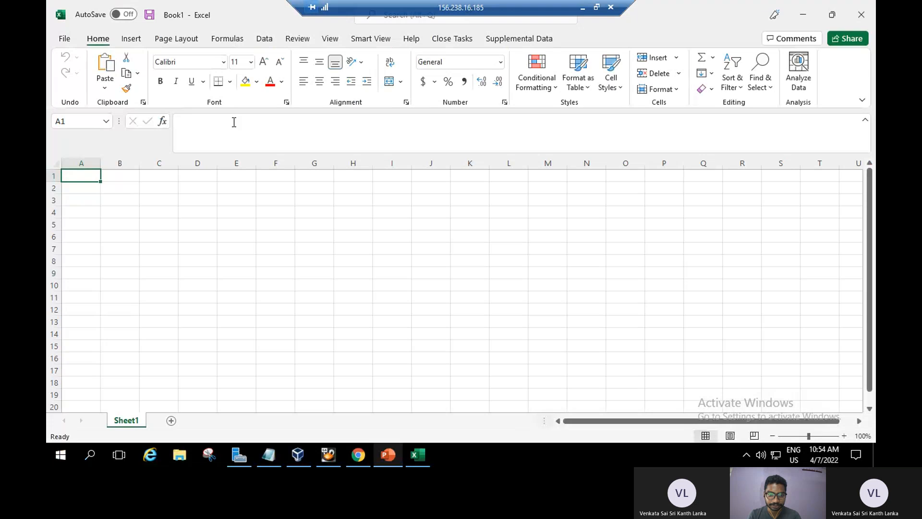
{"action": "left_click", "coordinate": [363, 41]}
{"action": "left_click", "coordinate": [72, 67]}
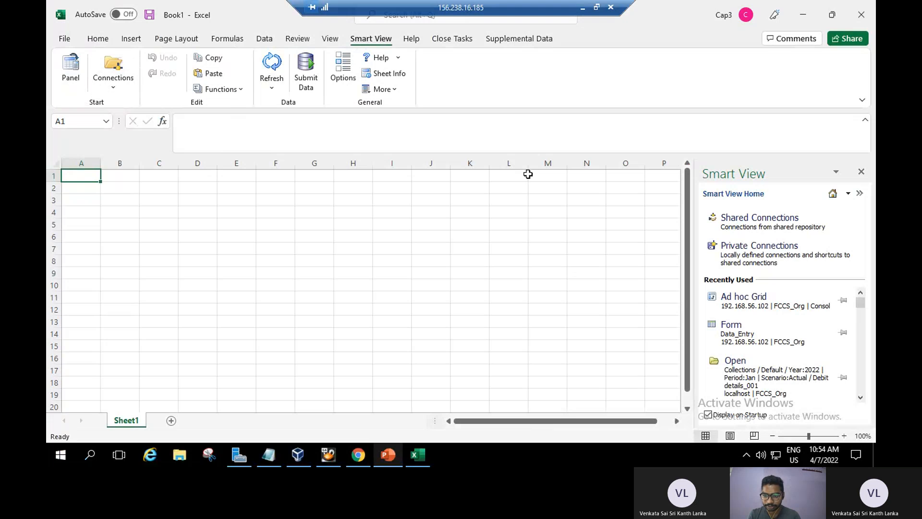
{"action": "left_click", "coordinate": [750, 245]}
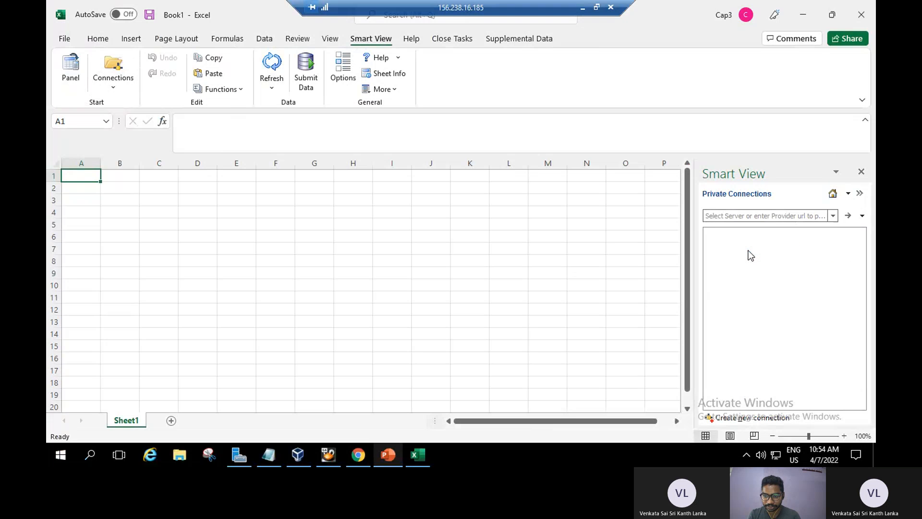
Connect Smart View to the saved HyperionPlanning/SmartView provider URL, logging in with the administrator's user name and account password
{"action": "left_click", "coordinate": [833, 216]}
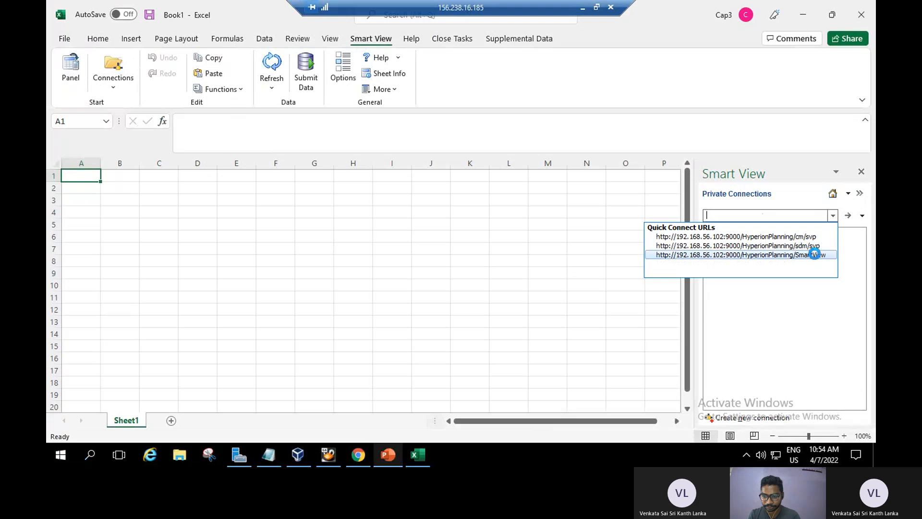
{"action": "left_click", "coordinate": [815, 254]}
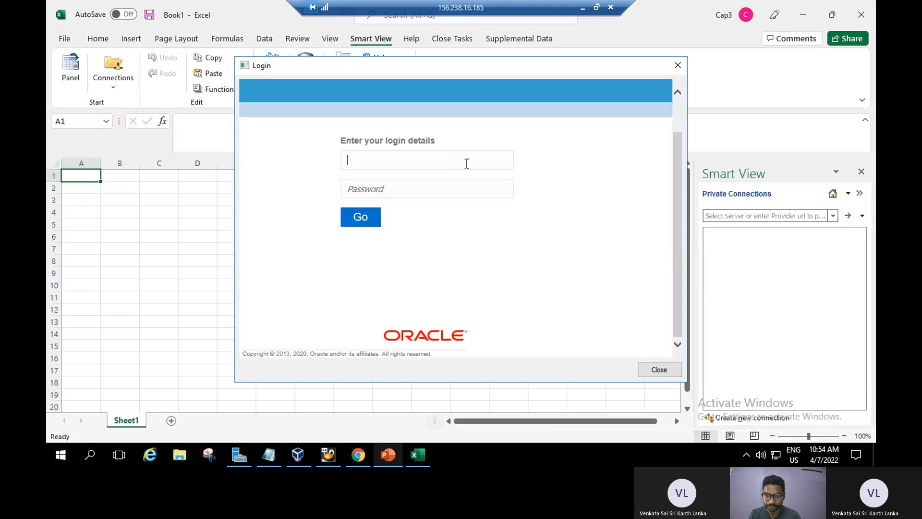
{"action": "type", "text": "epm_default"}
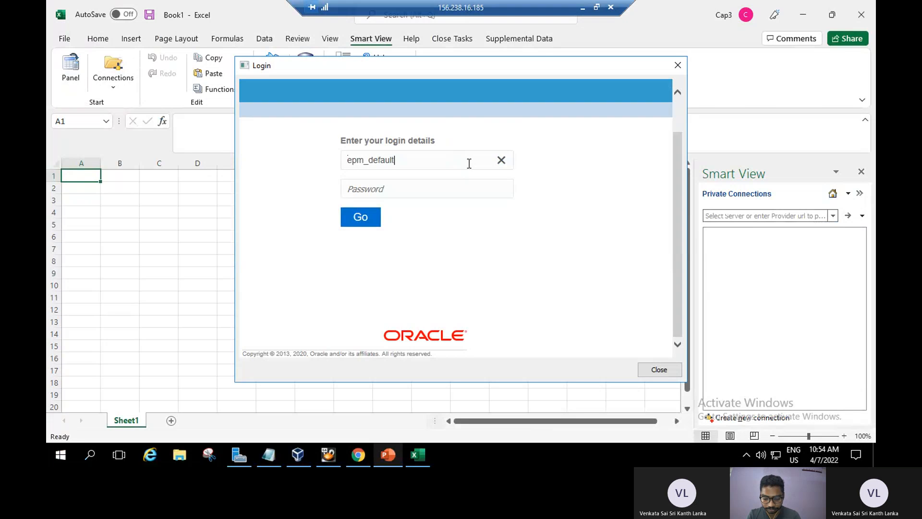
{"action": "type", "text": "_cloud"}
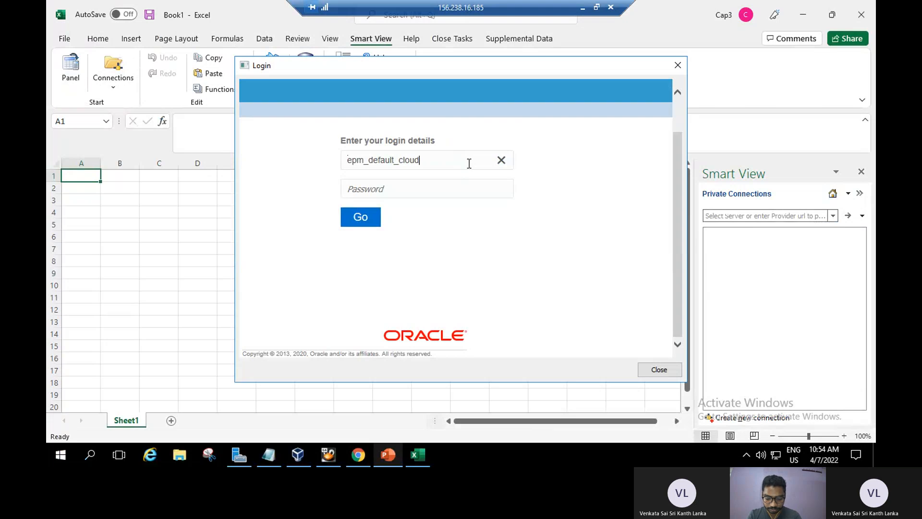
{"action": "type", "text": "_admin"}
{"action": "left_click", "coordinate": [463, 187]}
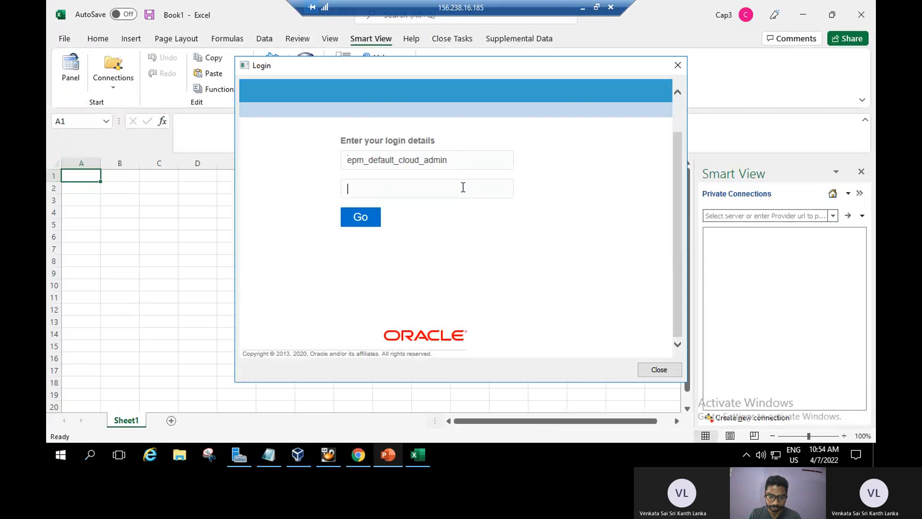
{"action": "type", "text": "*****"}
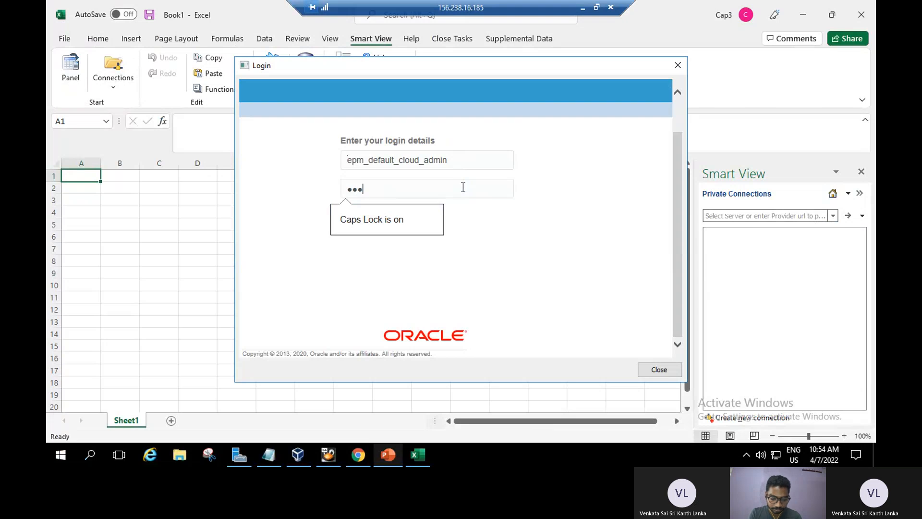
{"action": "type", "text": "***"}
{"action": "left_click", "coordinate": [368, 216]}
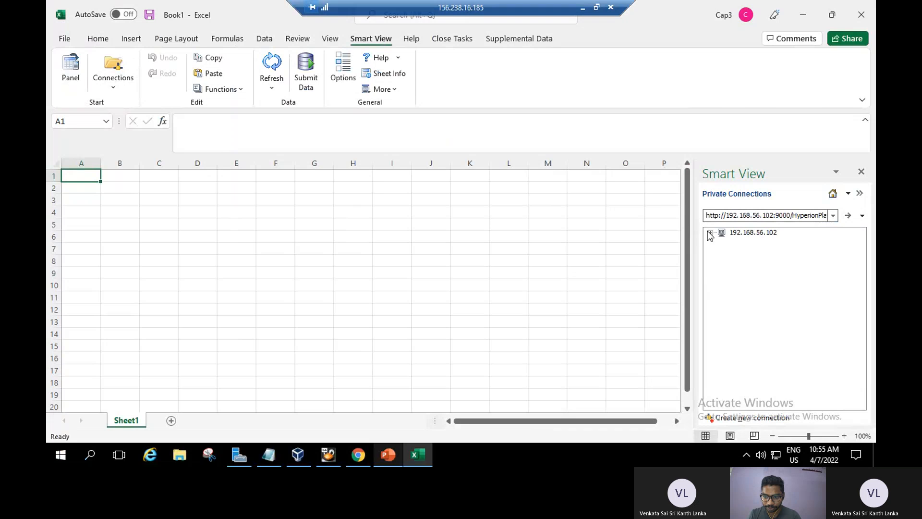
Expand the server down to the Data Forms folder in the FCCS_Org library and select the Data_Entry form
{"action": "left_click", "coordinate": [710, 233]}
{"action": "left_click", "coordinate": [721, 242]}
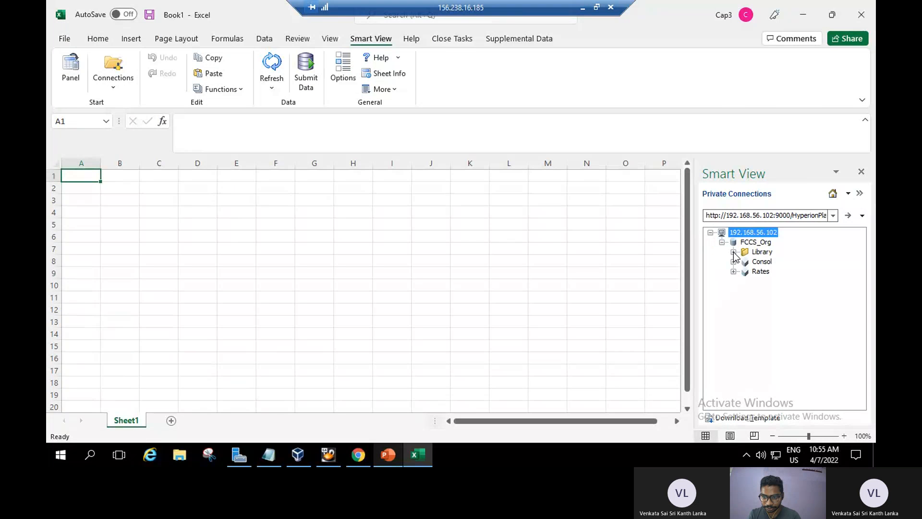
{"action": "left_click", "coordinate": [733, 252]}
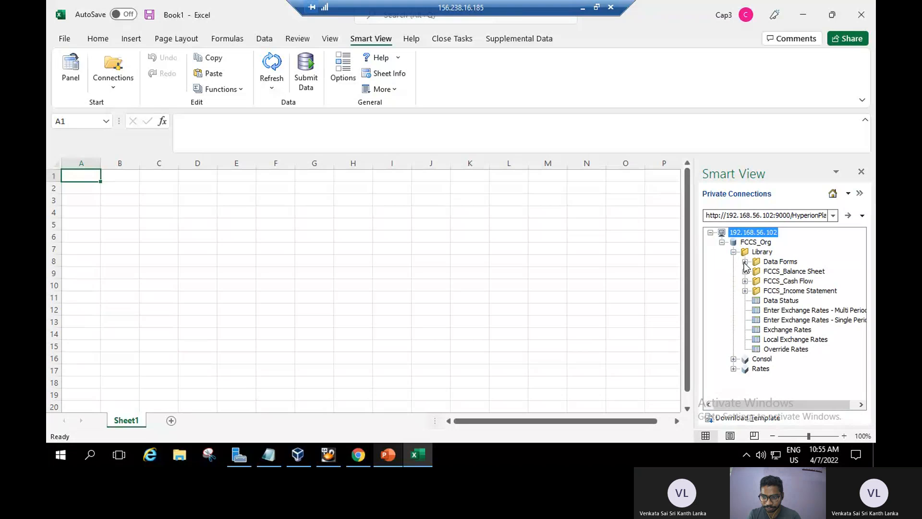
{"action": "left_click", "coordinate": [745, 262]}
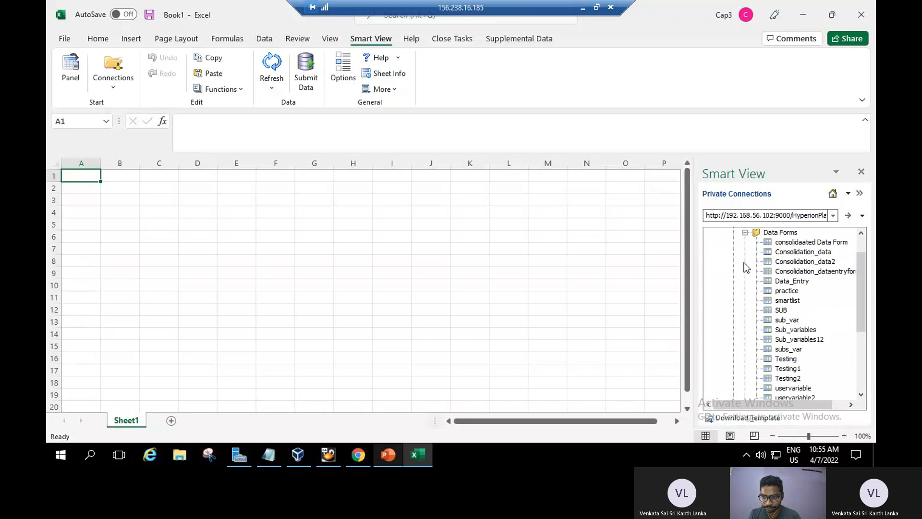
{"action": "left_click", "coordinate": [800, 281]}
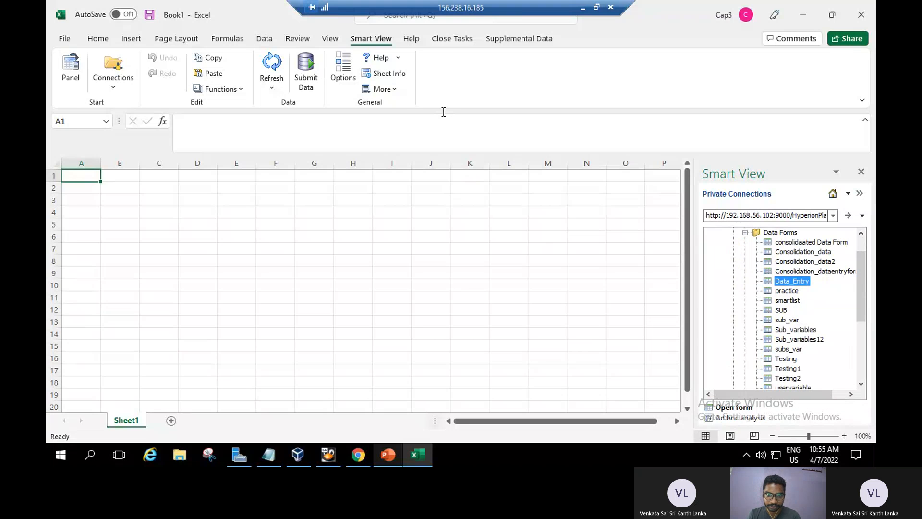
Turn off Suppress Missing Blocks in the Smart View data options and apply the options to all sheets
{"action": "left_click", "coordinate": [345, 69]}
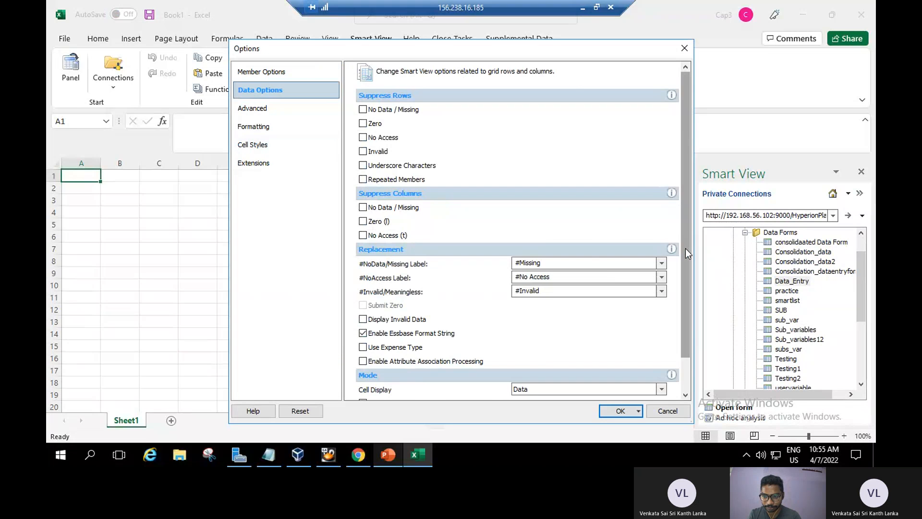
{"action": "scroll", "coordinate": [688, 268], "scroll_direction": "down", "scroll_amount": 2}
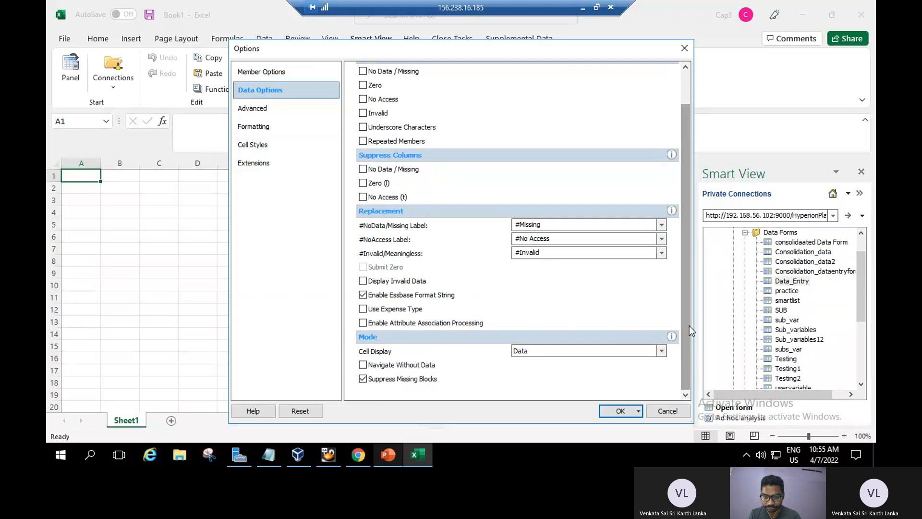
{"action": "left_click", "coordinate": [363, 379]}
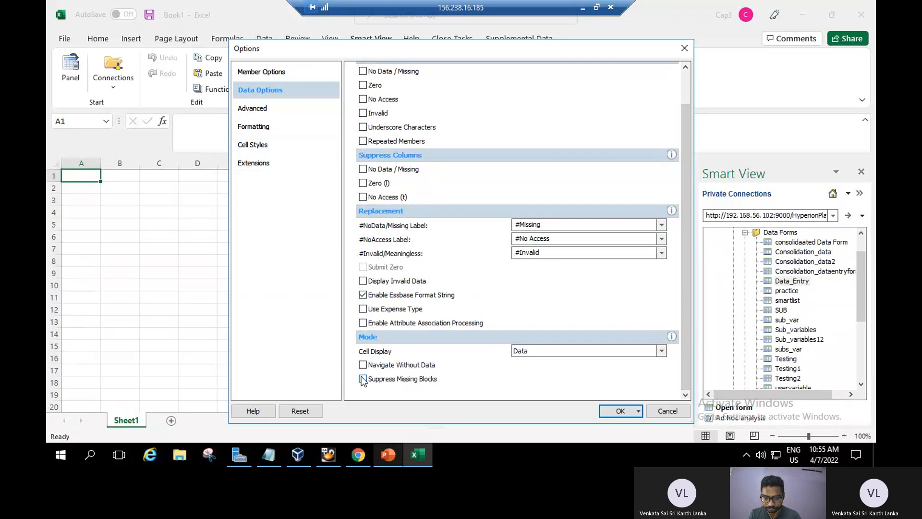
{"action": "left_click", "coordinate": [637, 411]}
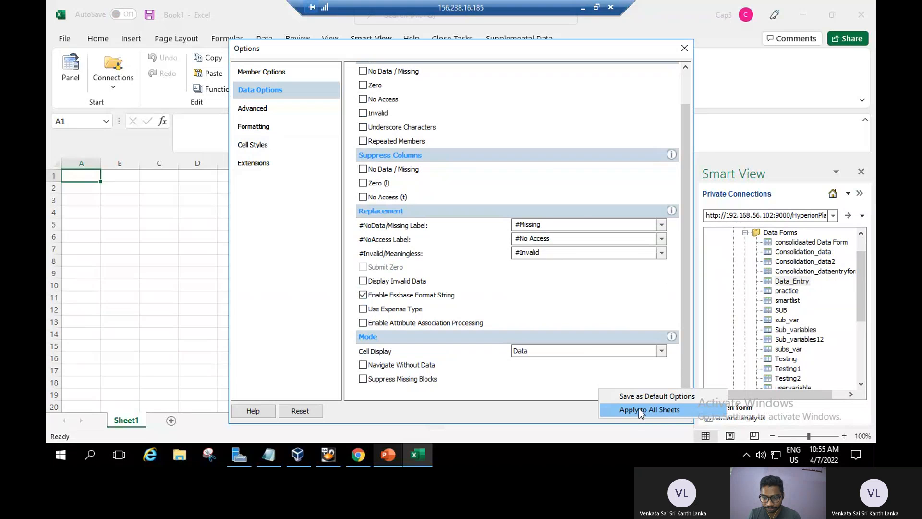
{"action": "left_click", "coordinate": [640, 411]}
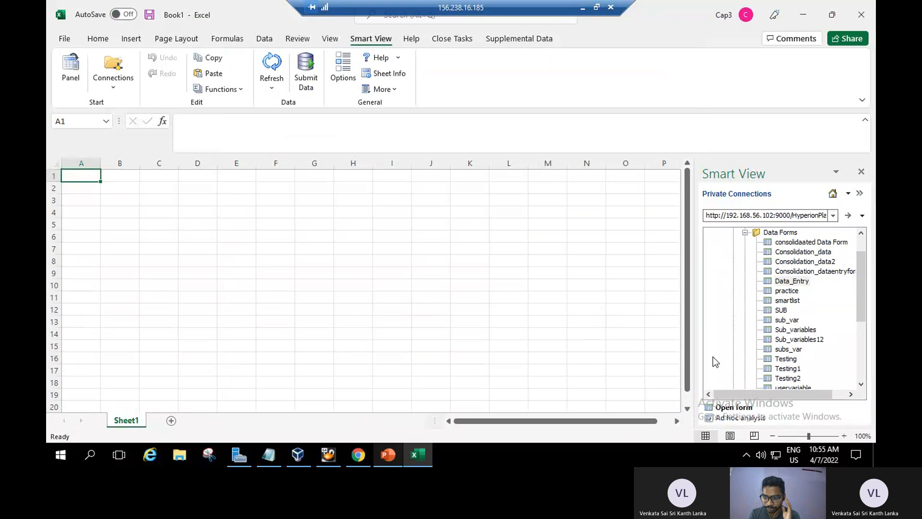
Open the Data_Entry form for ad hoc analysis and replace the POV's Period member Jan with Mar
{"action": "left_click", "coordinate": [792, 281]}
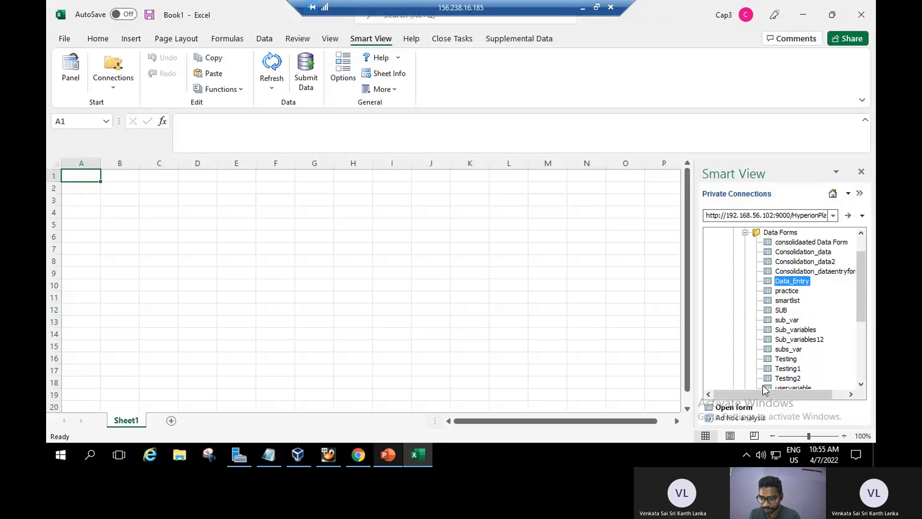
{"action": "left_click", "coordinate": [743, 418]}
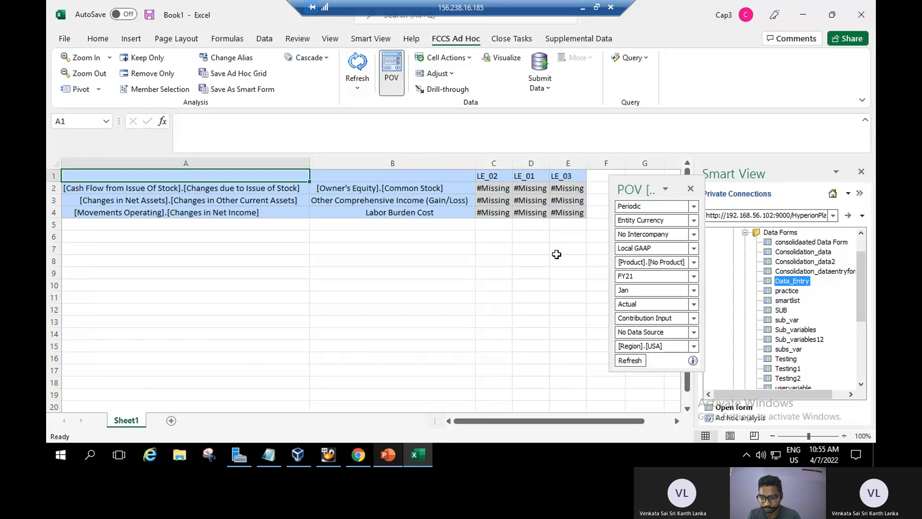
{"action": "left_click", "coordinate": [693, 291]}
{"action": "left_click", "coordinate": [619, 309]}
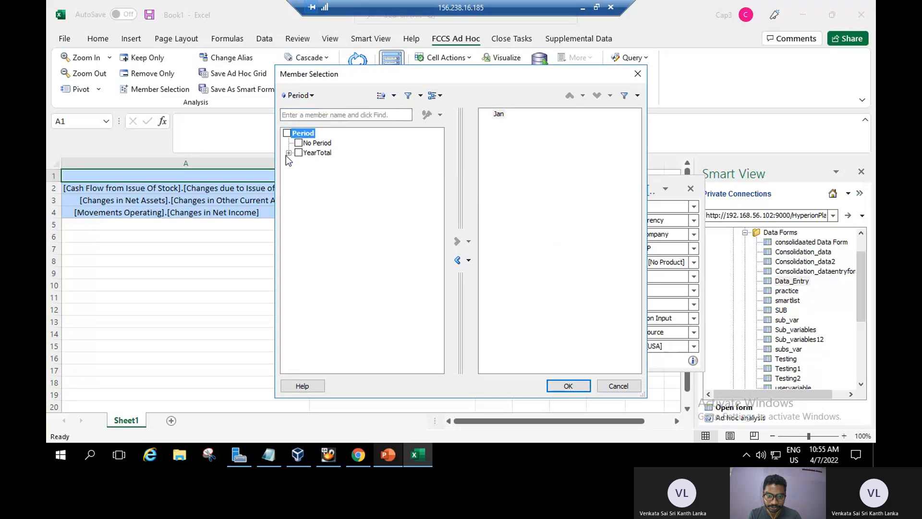
{"action": "left_click", "coordinate": [289, 153]}
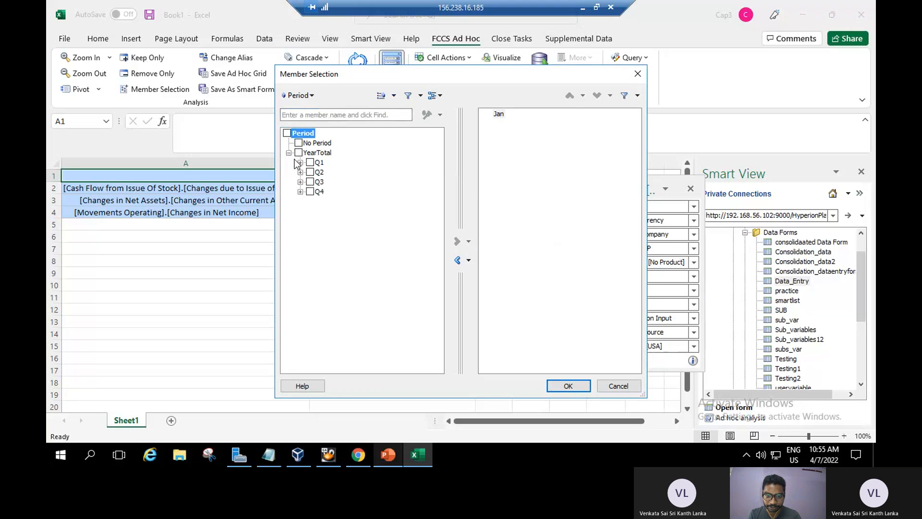
{"action": "left_click", "coordinate": [300, 163]}
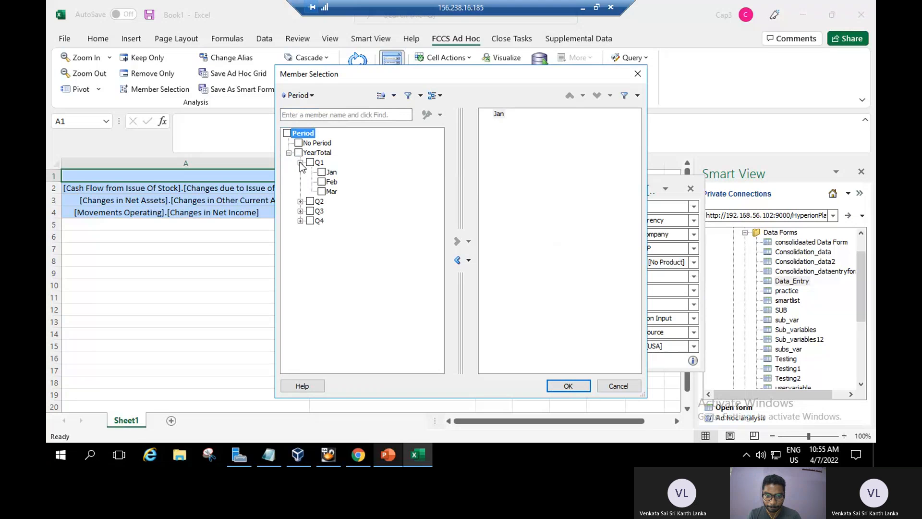
{"action": "left_click", "coordinate": [500, 115]}
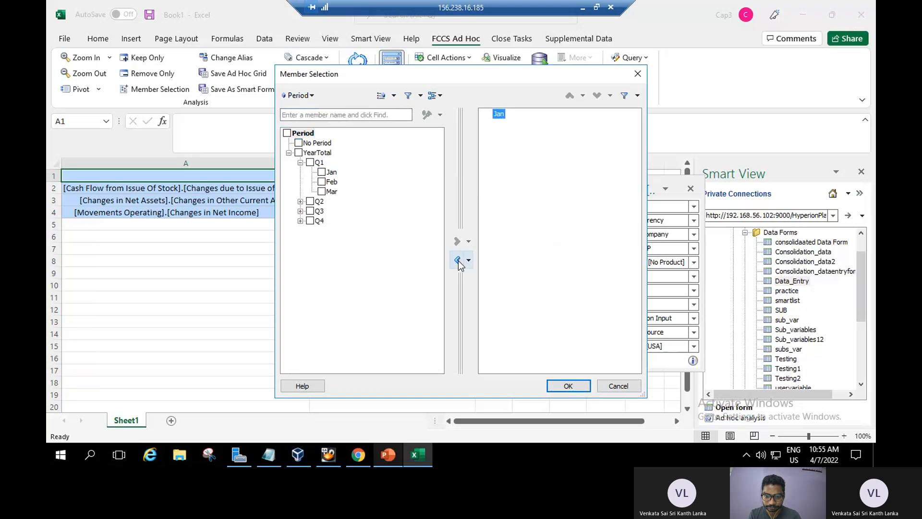
{"action": "left_click", "coordinate": [458, 261]}
{"action": "left_click", "coordinate": [322, 192]}
{"action": "left_click", "coordinate": [457, 243]}
{"action": "left_click", "coordinate": [567, 387]}
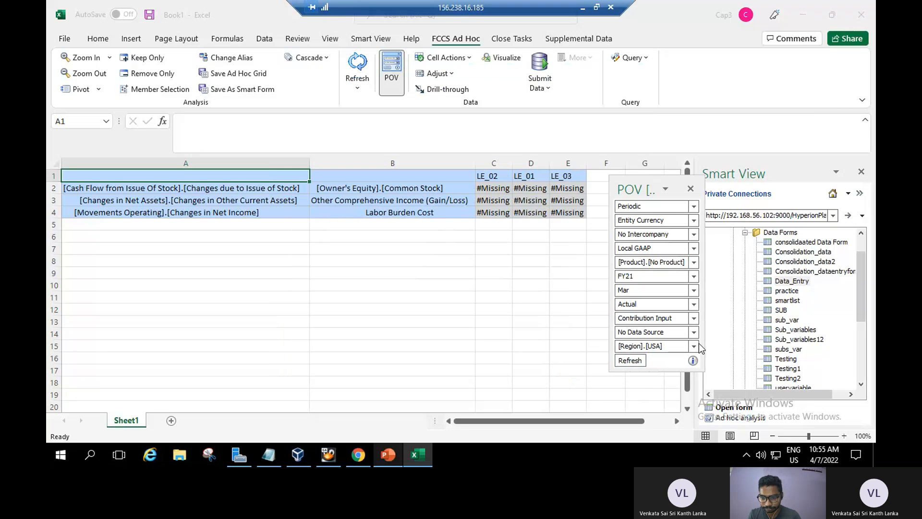
Replace the POV's Consolidation member Contribution Input with Entity Input from under Entity Total
{"action": "left_click", "coordinate": [693, 318]}
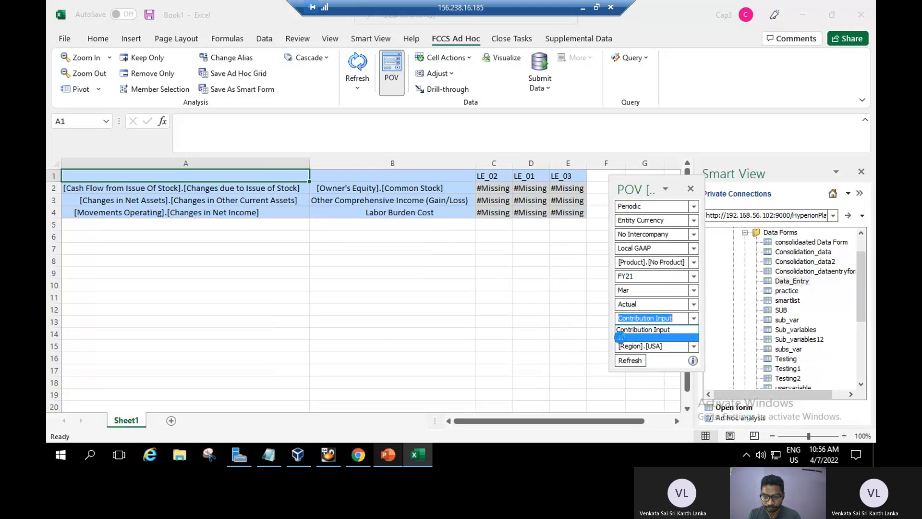
{"action": "left_click", "coordinate": [621, 339]}
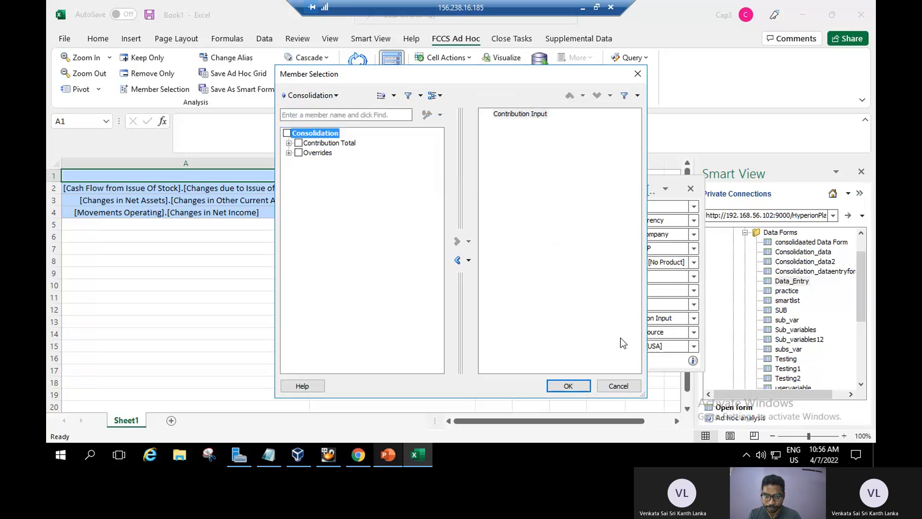
{"action": "left_click", "coordinate": [289, 143]}
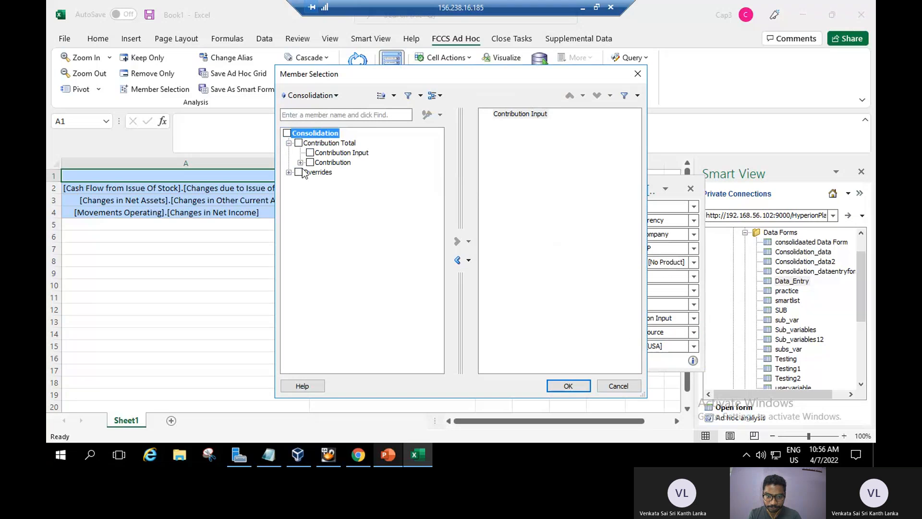
{"action": "left_click", "coordinate": [300, 163]}
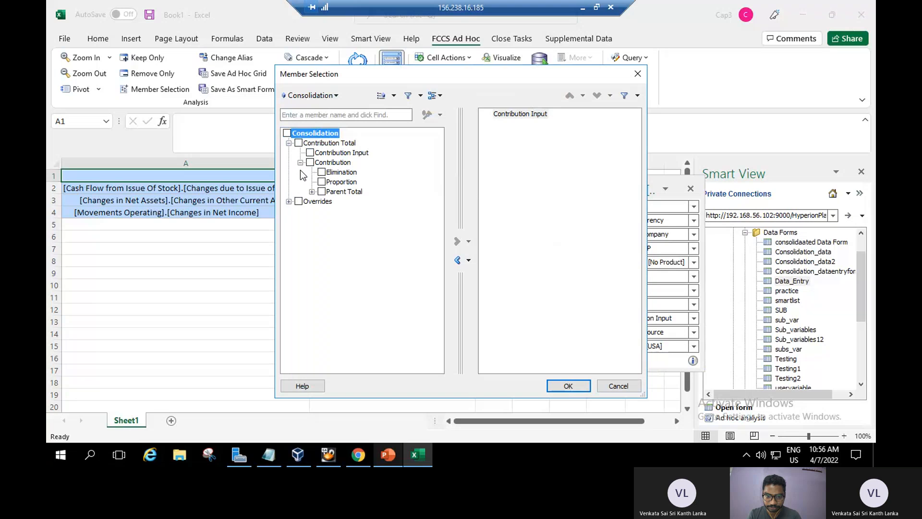
{"action": "left_click", "coordinate": [311, 192]}
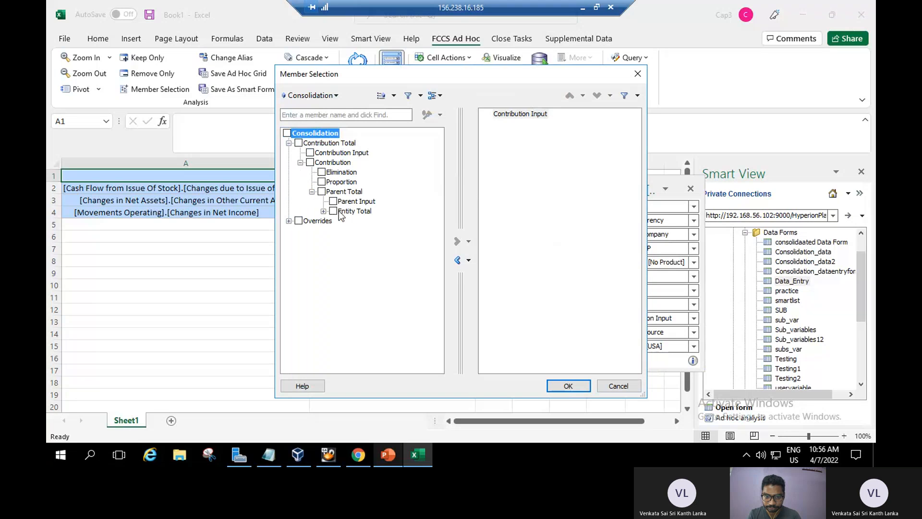
{"action": "left_click", "coordinate": [323, 211]}
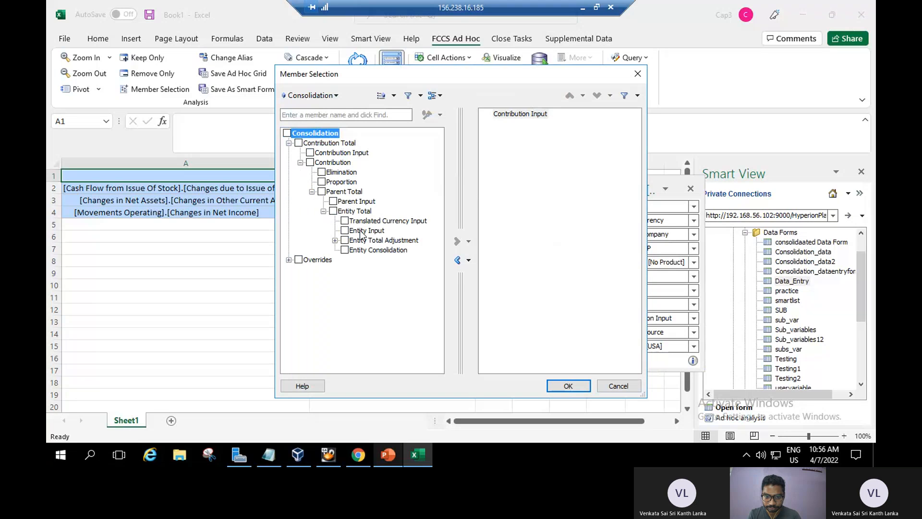
{"action": "left_click", "coordinate": [350, 231]}
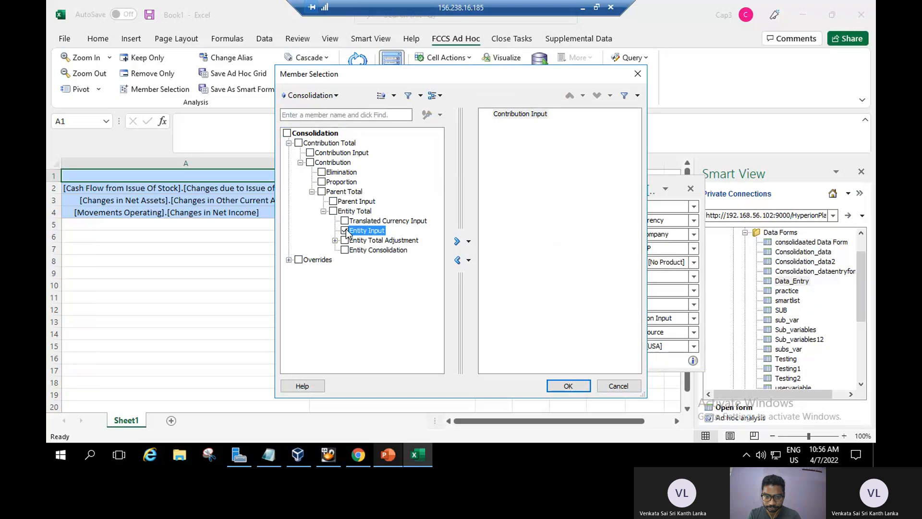
{"action": "left_click", "coordinate": [457, 241]}
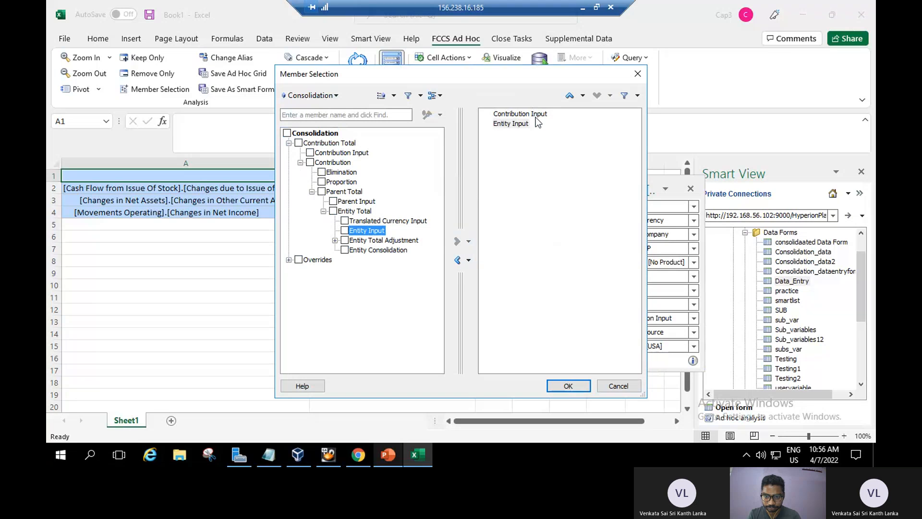
{"action": "left_click", "coordinate": [538, 115]}
{"action": "left_click", "coordinate": [459, 260]}
{"action": "left_click", "coordinate": [567, 386]}
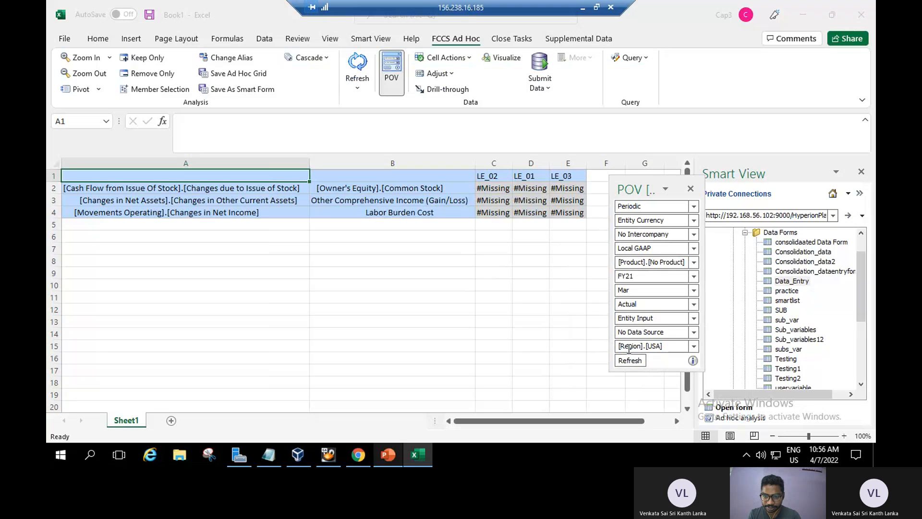
With the POV docked beside the sheet, add the member USA in cell F1 next to LE_03 and refresh the ad hoc grid
{"action": "left_click_drag", "start_coordinate": [648, 180], "coordinate": [624, 177]}
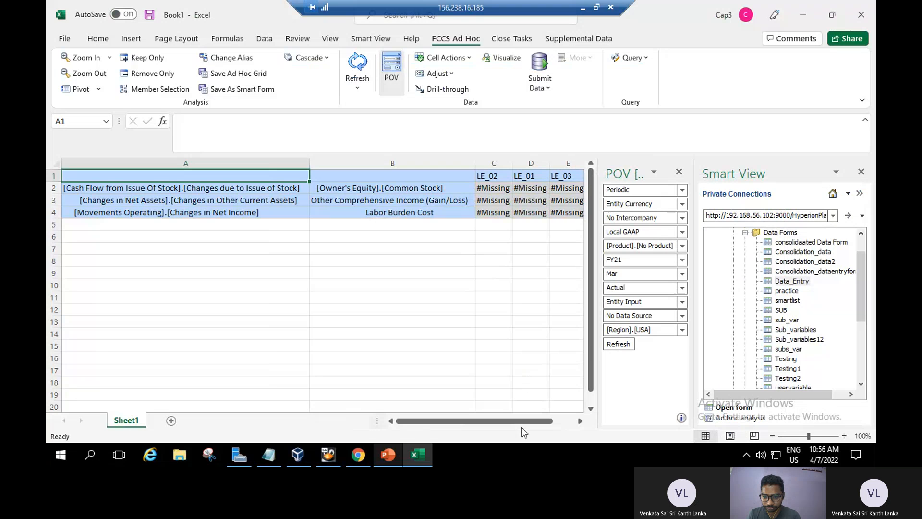
{"action": "left_click_drag", "start_coordinate": [523, 421], "coordinate": [542, 421]}
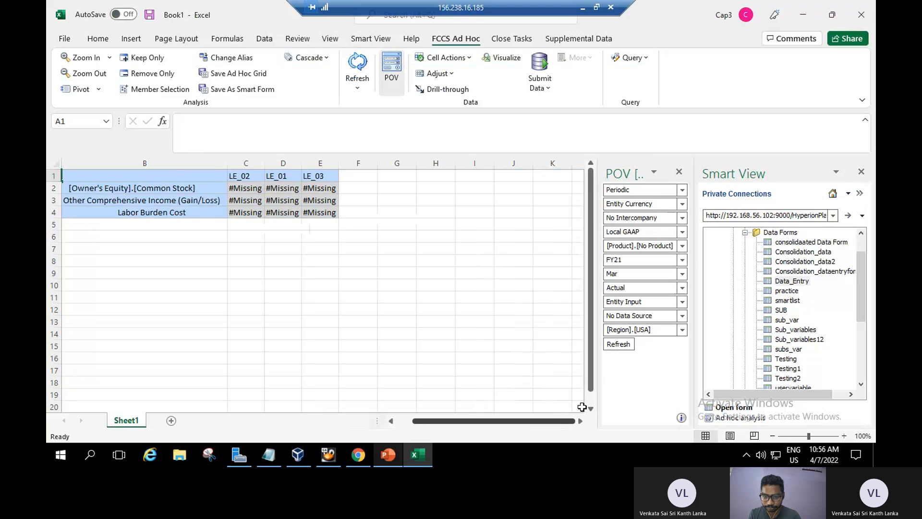
{"action": "left_click", "coordinate": [353, 176]}
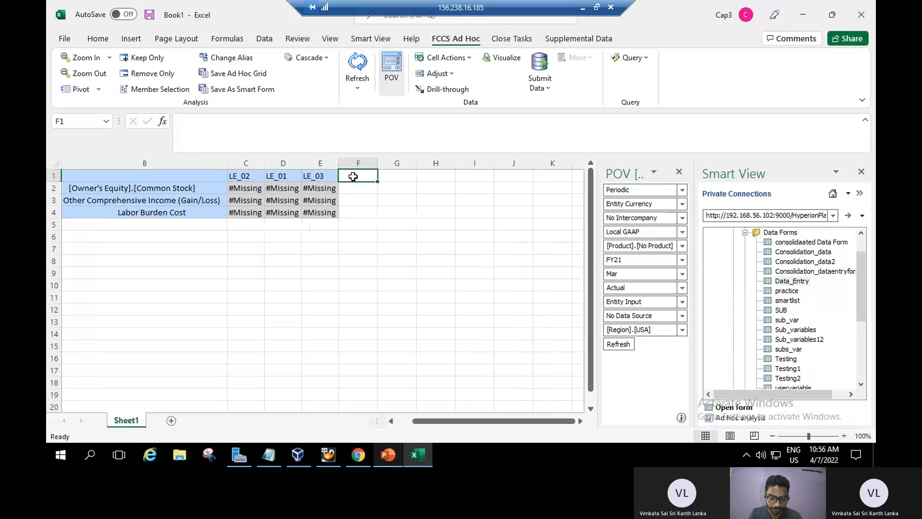
{"action": "type", "text": "USA"}
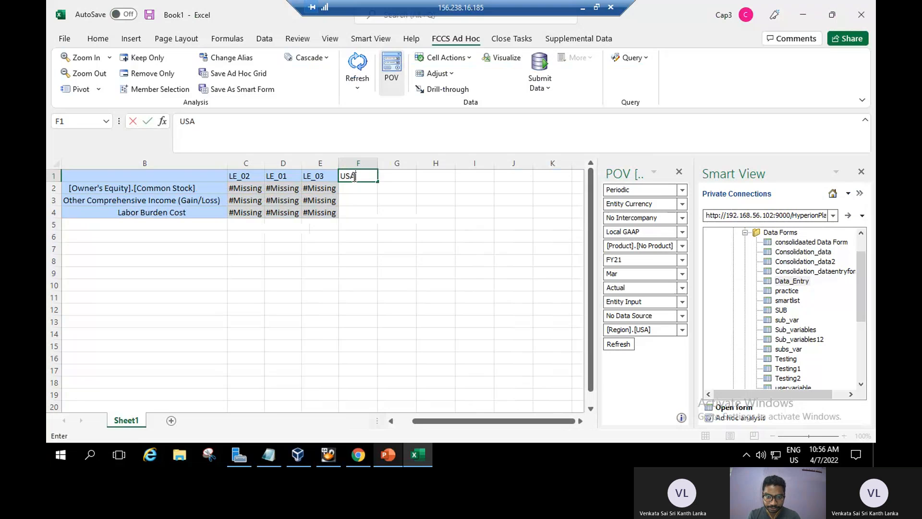
{"action": "key", "text": "Return"}
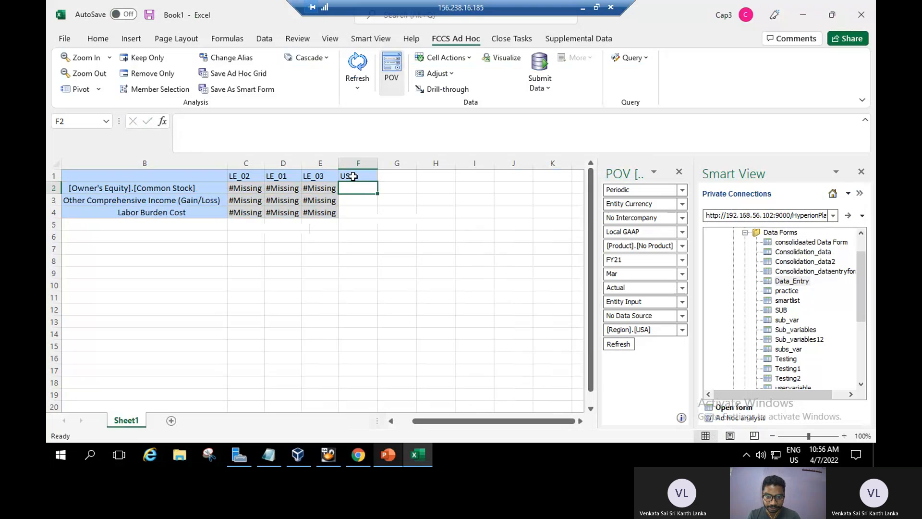
{"action": "left_click", "coordinate": [357, 72]}
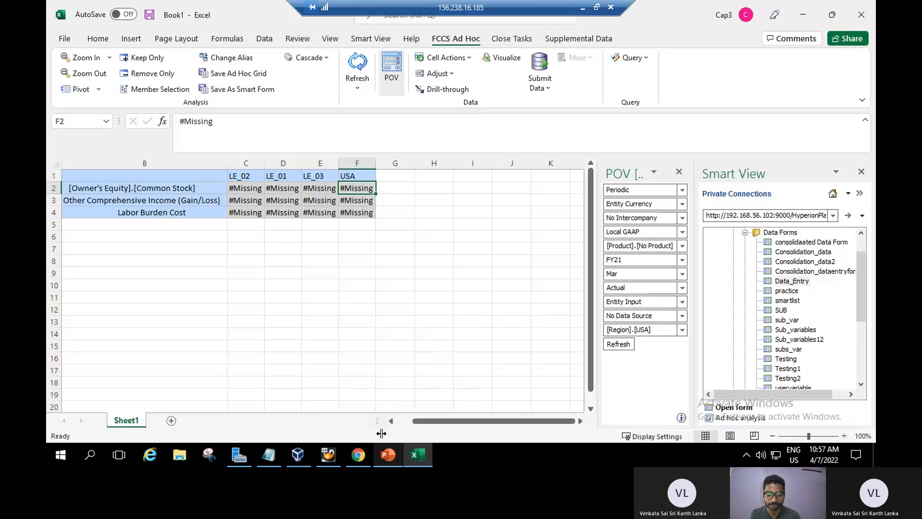
Switch to the PowerPoint presentation and show slide 8, which summarizes the artifacts that use the attribute dimension
{"action": "left_click", "coordinate": [390, 462]}
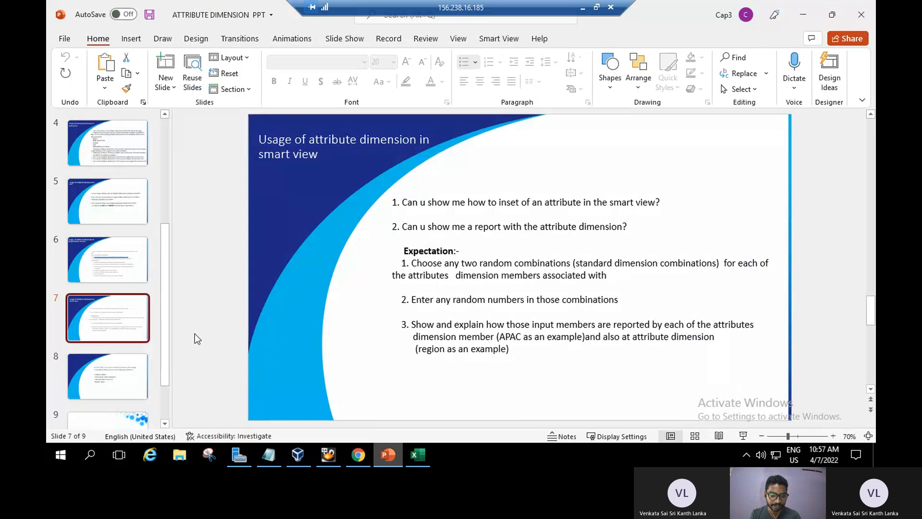
{"action": "left_click", "coordinate": [117, 371]}
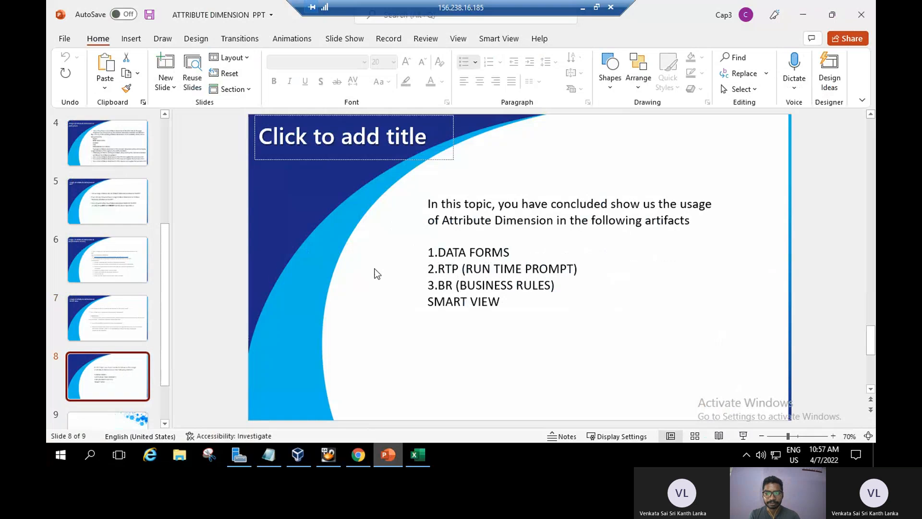